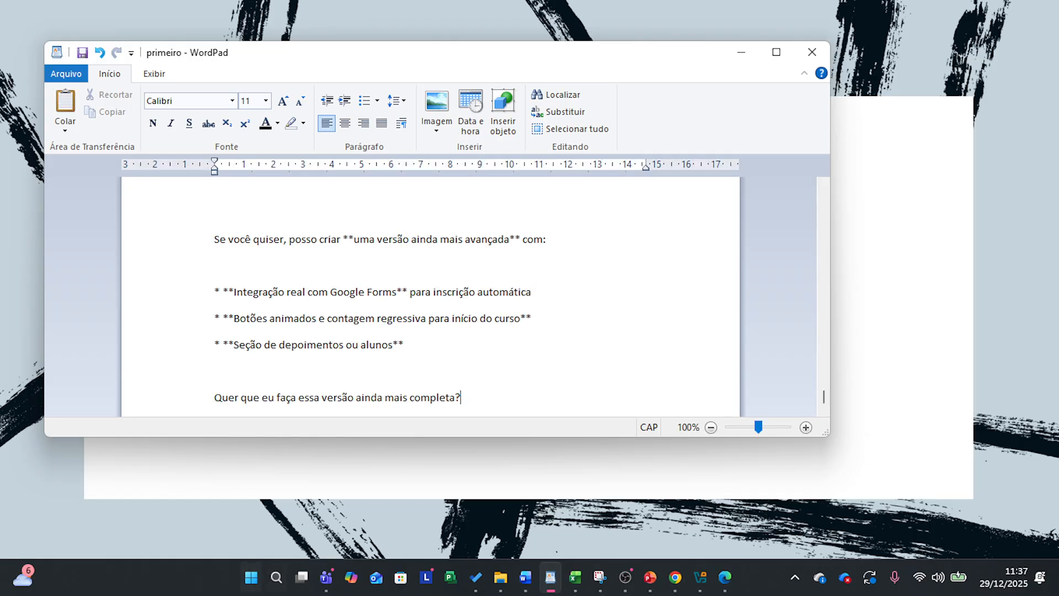
Hide the notes window to reveal the full-screen slide 'instalação do Debian para Iniciantes'.
click(754, 51)
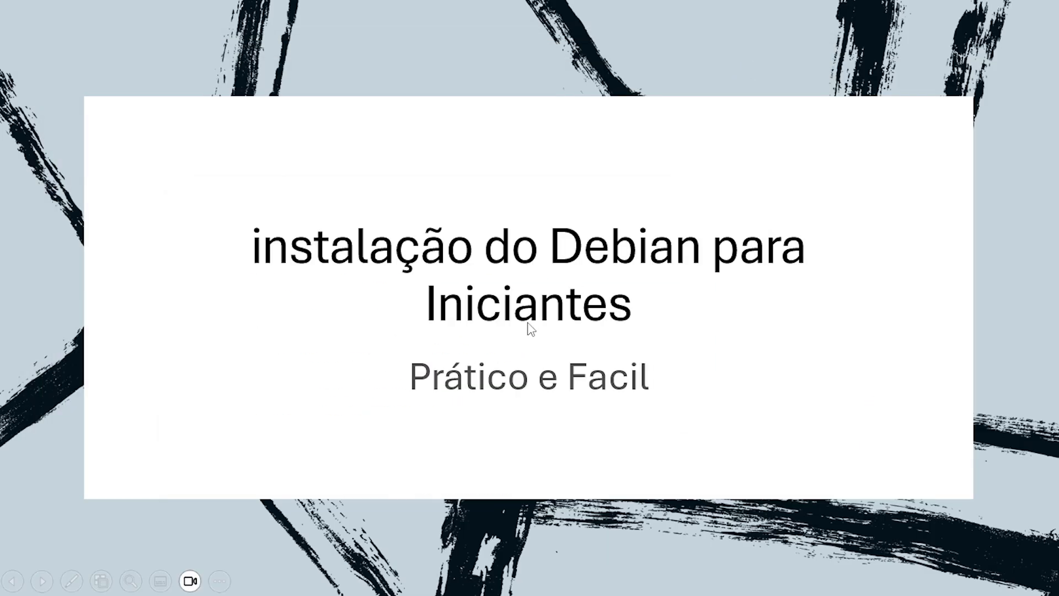
key(super)
key(Escape)
Launch Oracle VirtualBox by searching 'vir' in Start, then return to Chrome's Debian download page.
key(super)
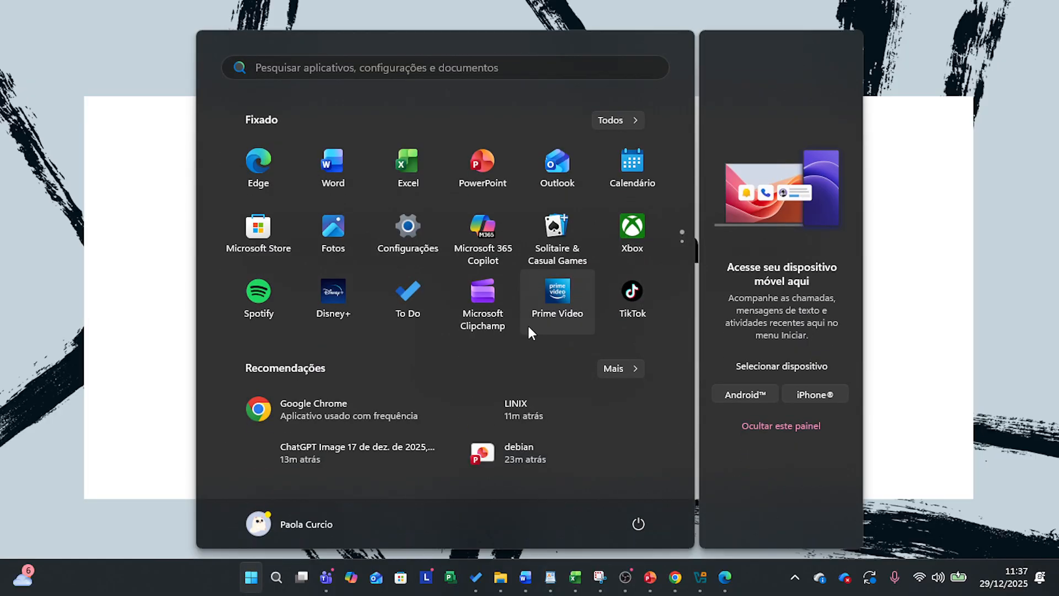
text(viR)
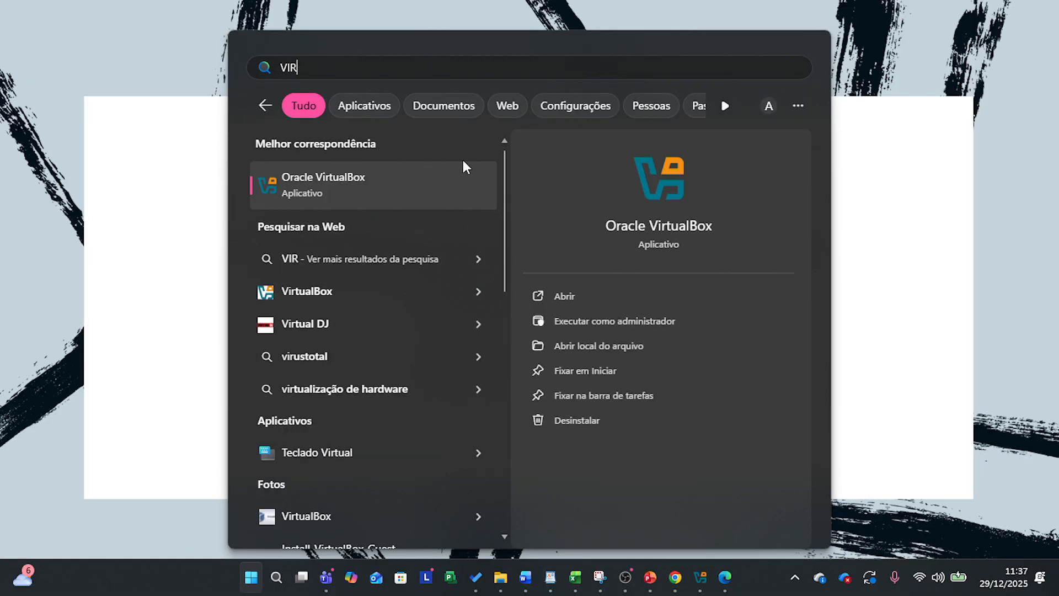
click(455, 194)
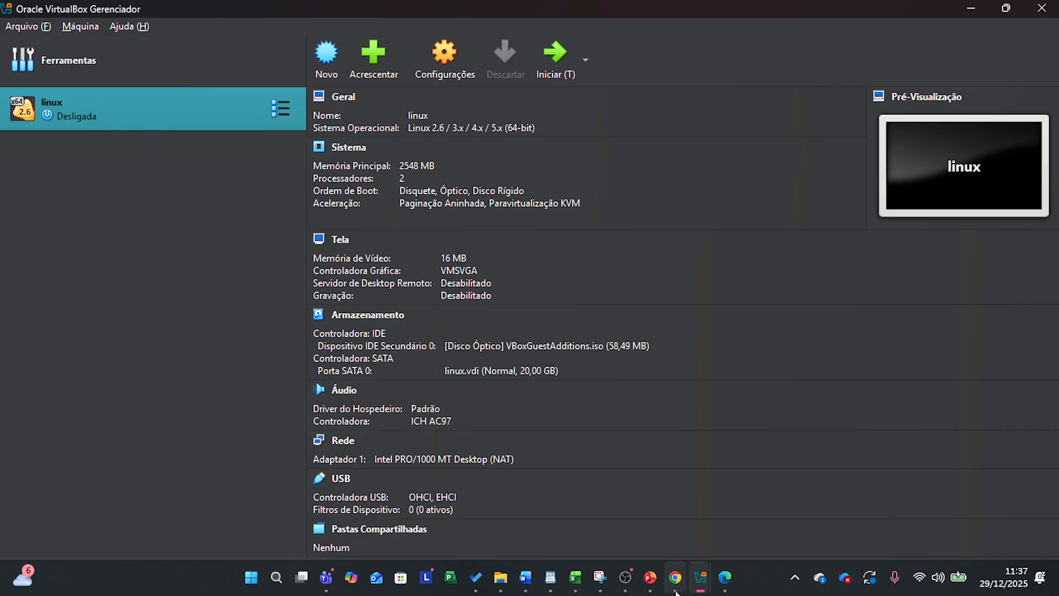
mouse_move(679, 590)
click(676, 529)
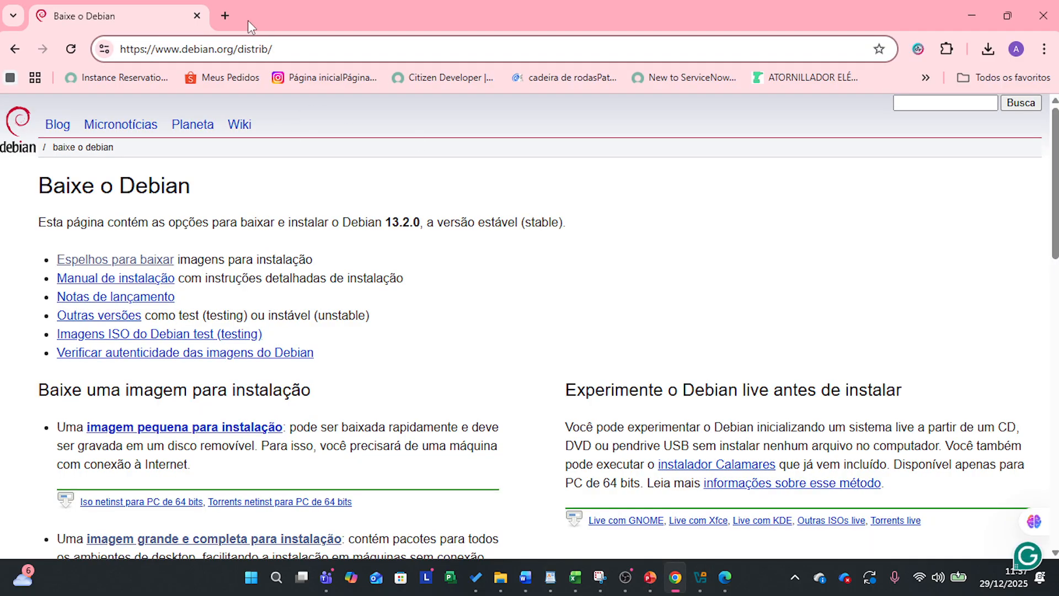
Search 'ORACLE VIRTUAL BOX' in a new tab and open the virtualbox.org result.
key(ctrl+t)
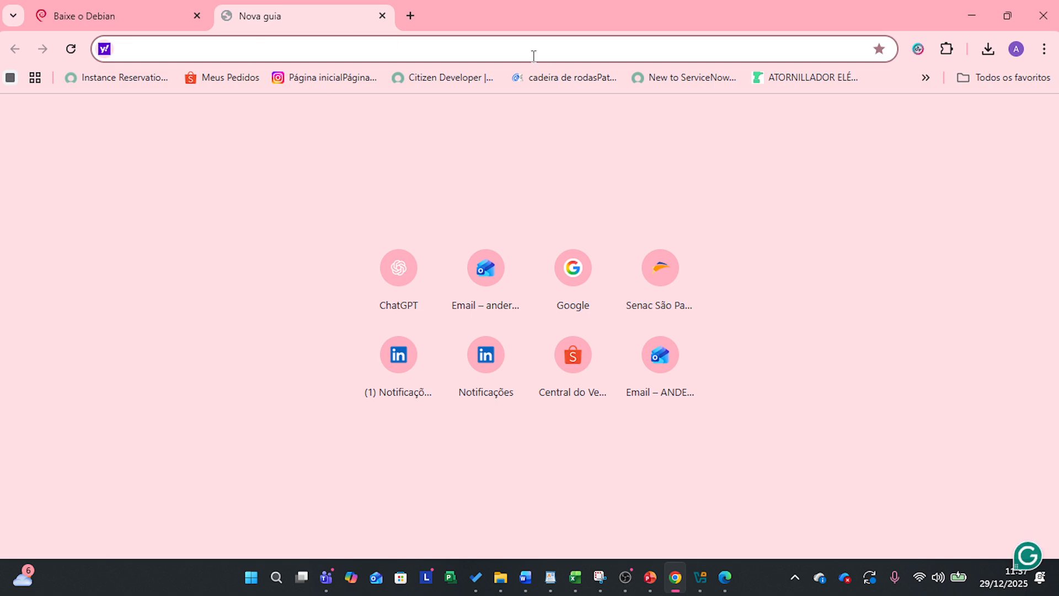
text(O)
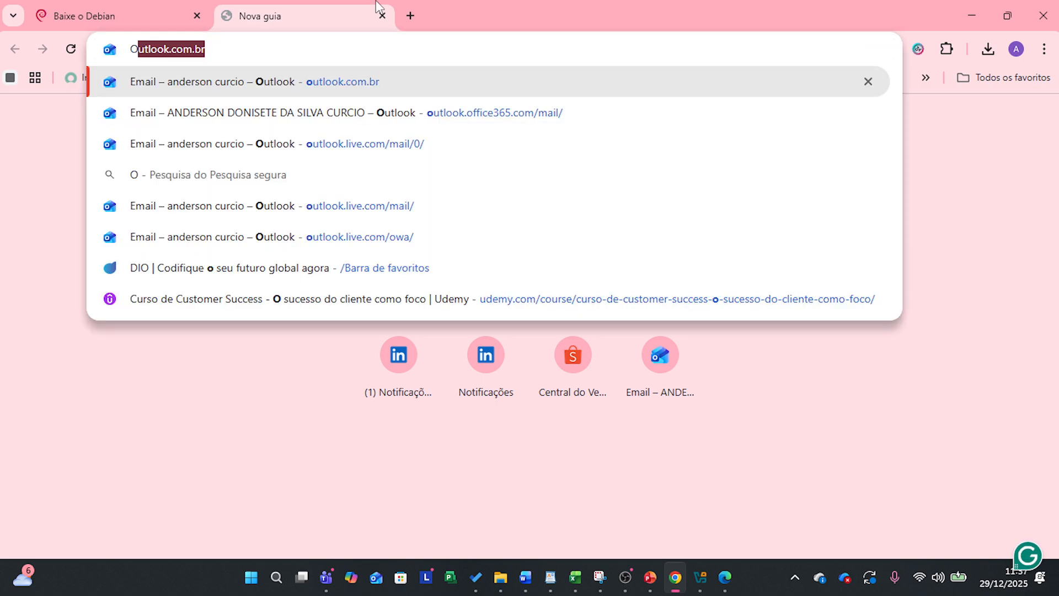
text(RACLE VITRU)
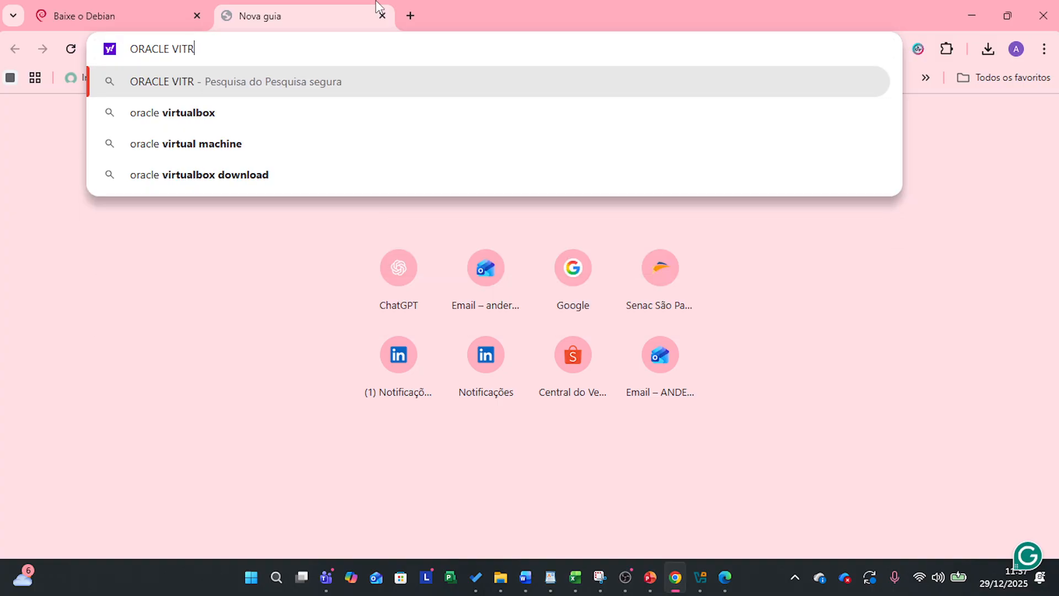
key(BackSpace)
key(BackSpace)
key(BackSpace)
text(RTUAL B)
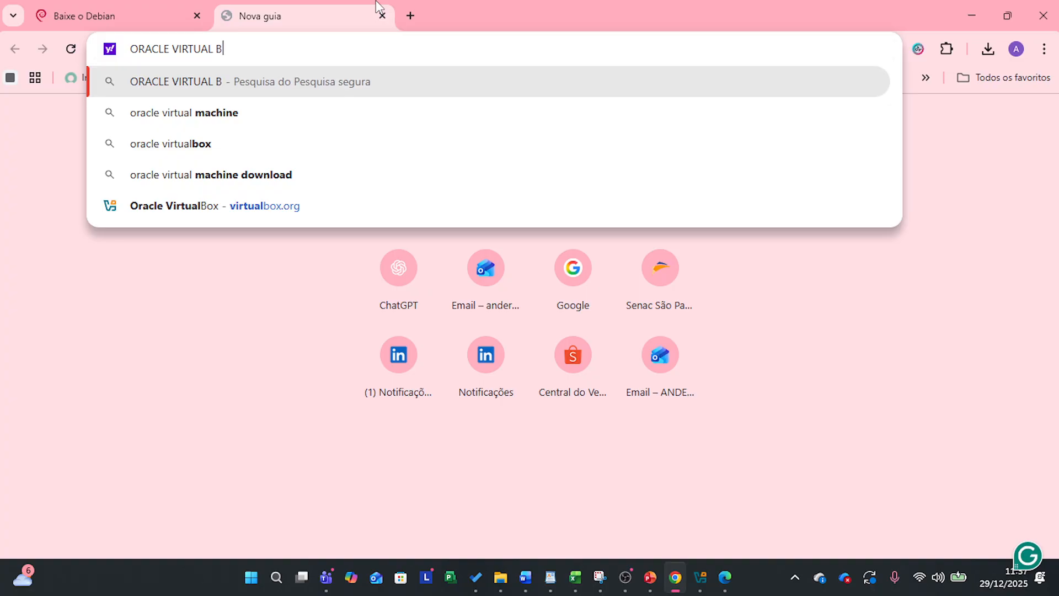
text(OX)
key(Return)
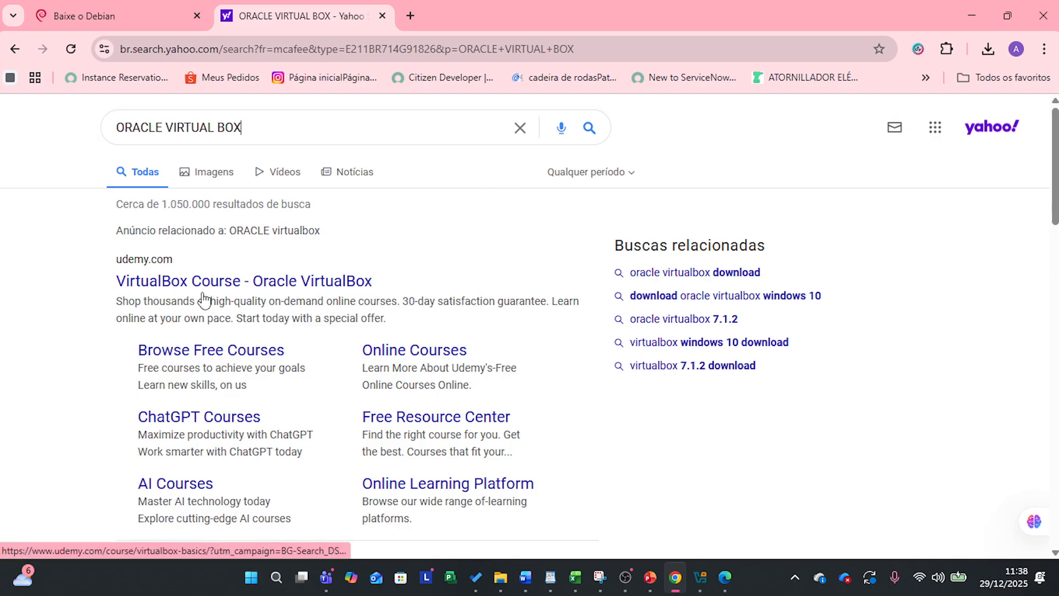
scroll(243, 267, down, 5)
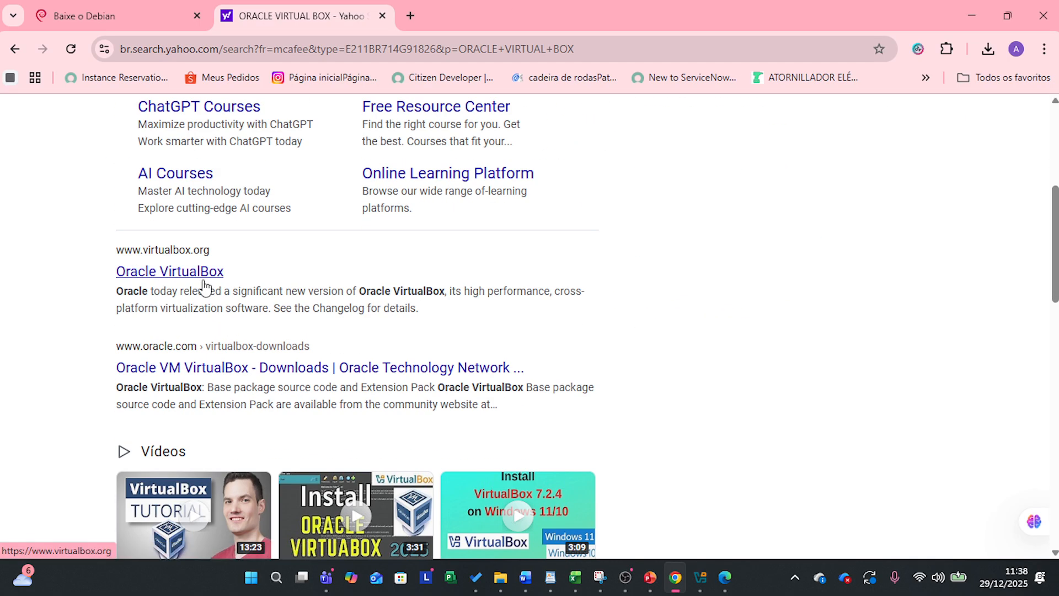
click(201, 273)
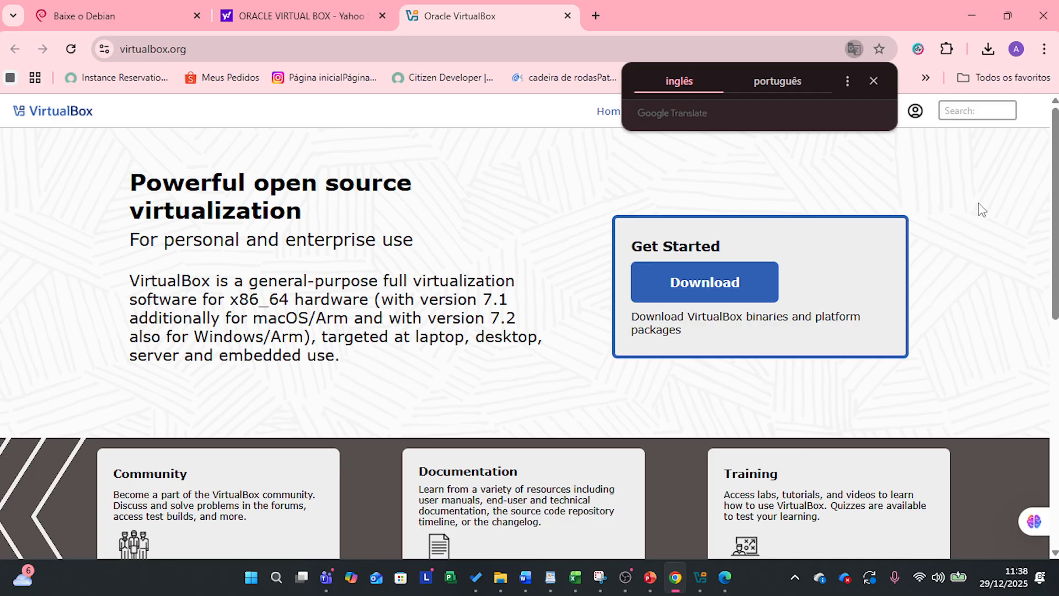
Return to the 'Baixe o Debian' tab and select part of its address.
click(122, 16)
click(229, 51)
drag(235, 49, 100, 67)
click(217, 54)
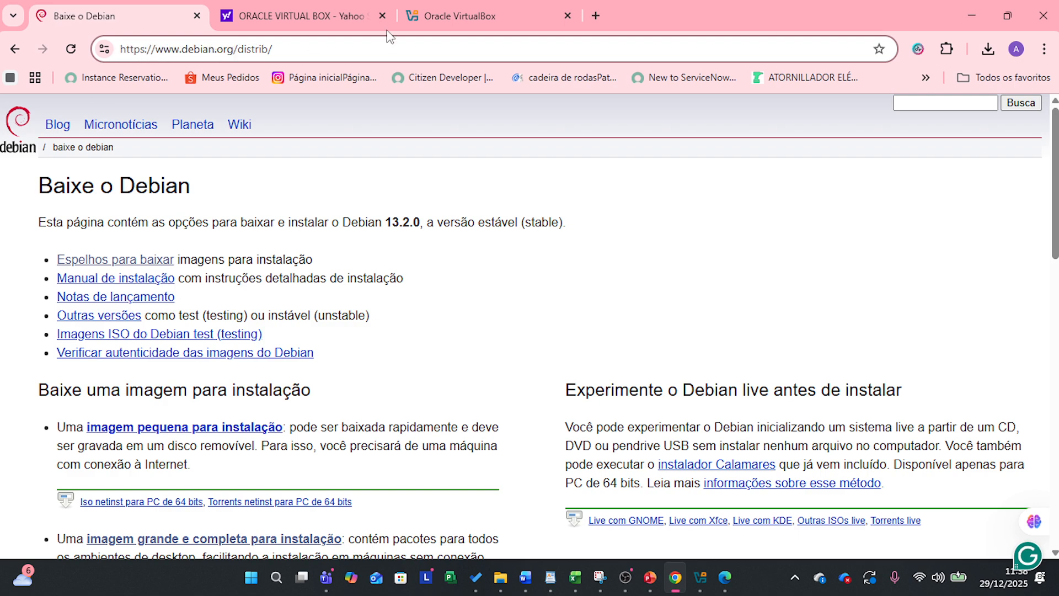
click(444, 19)
click(596, 16)
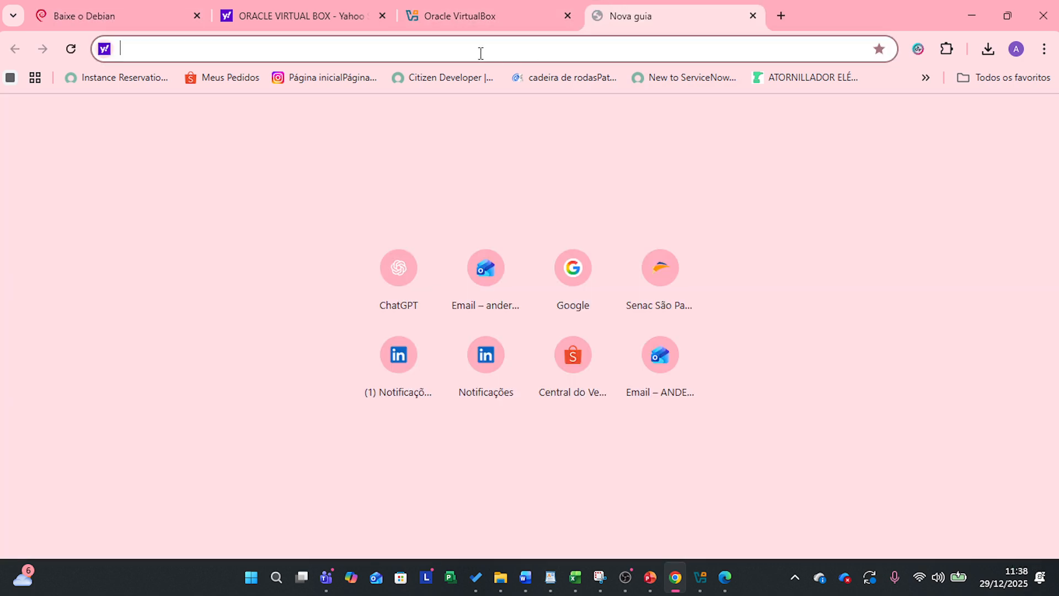
text(DOW)
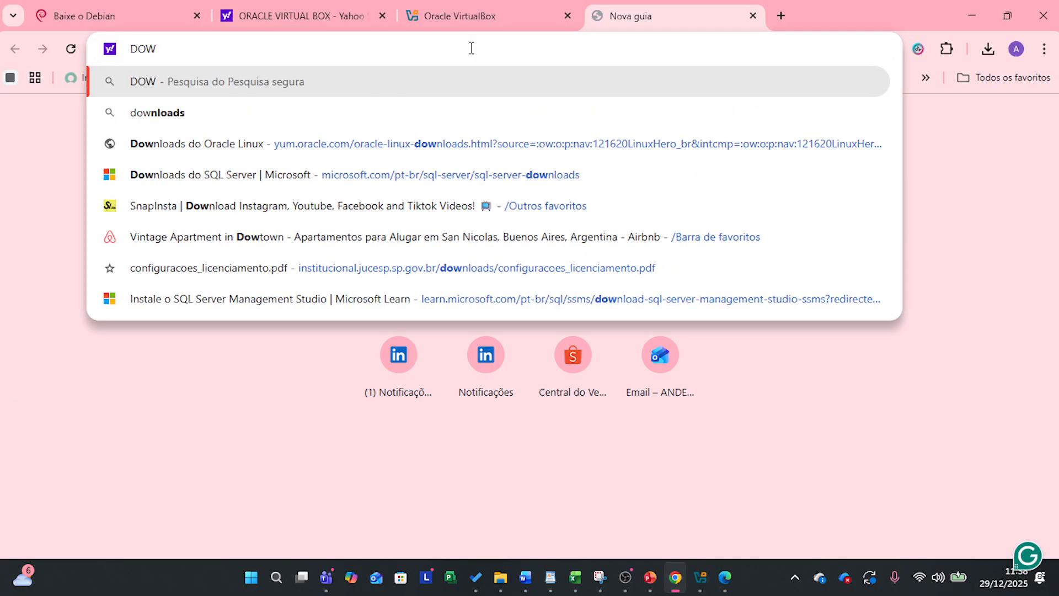
key(Down)
text(DE)
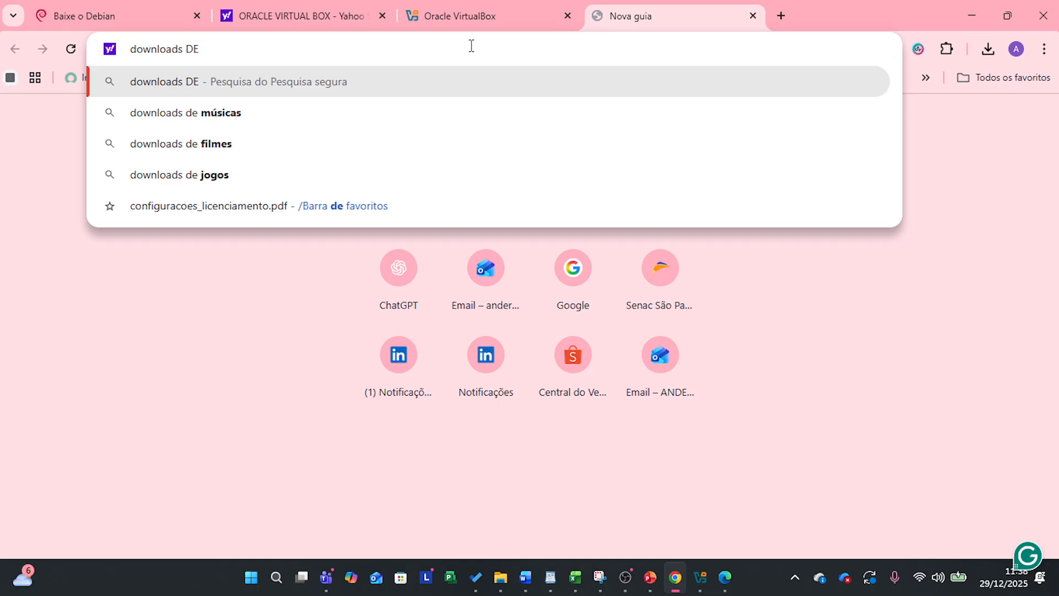
text(BIAN)
key(Return)
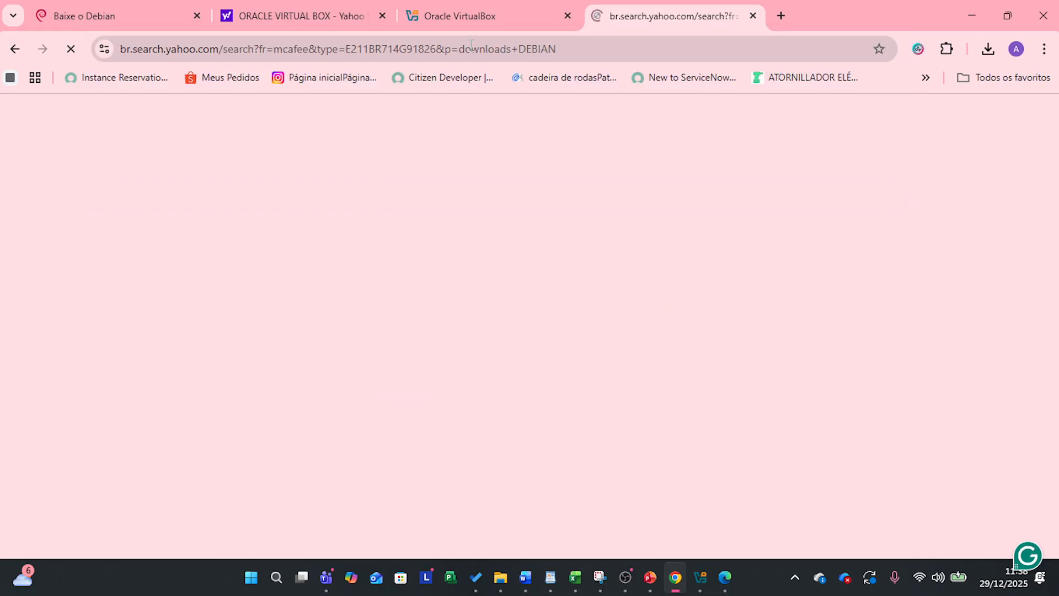
scroll(204, 380, down, 1)
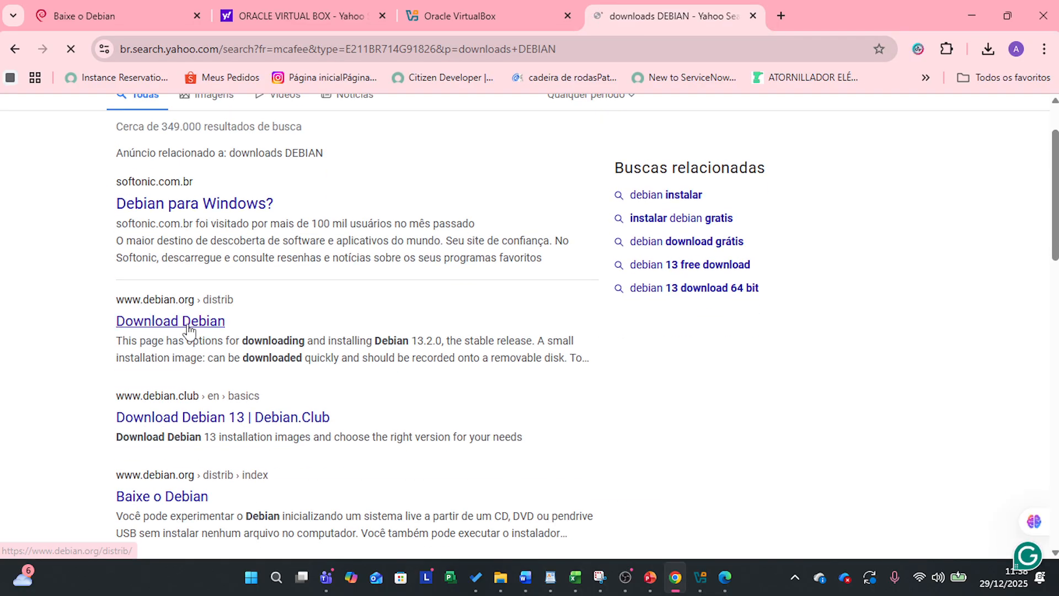
click(184, 324)
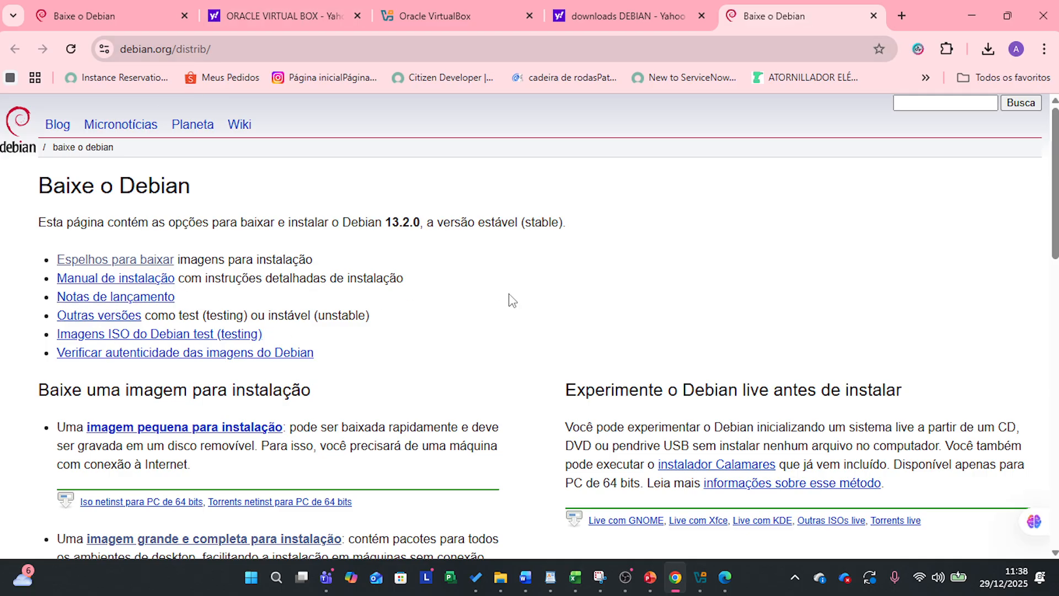
scroll(508, 298, down, 3)
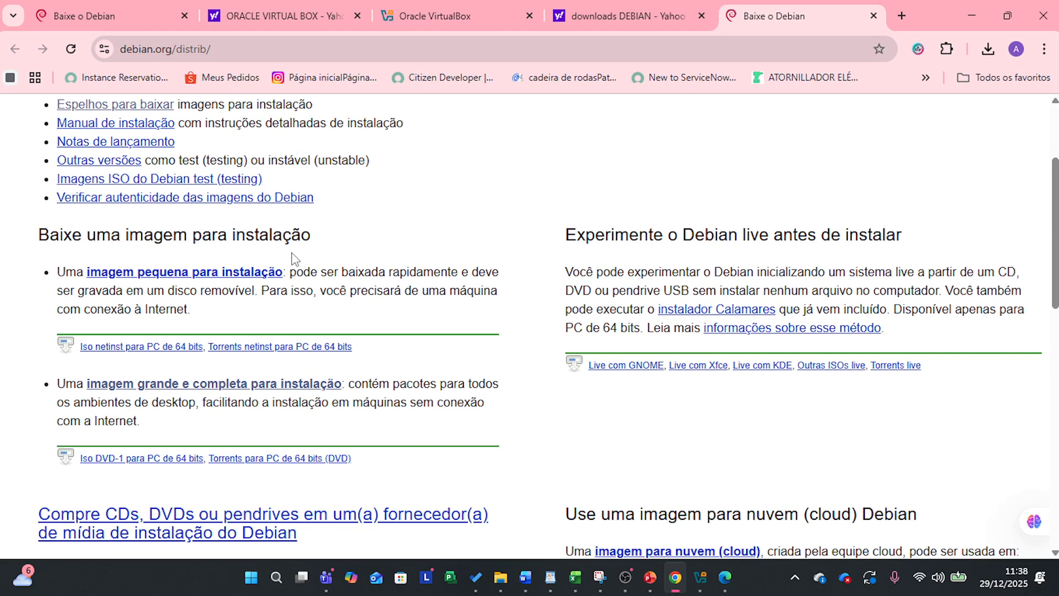
scroll(295, 259, down, 1)
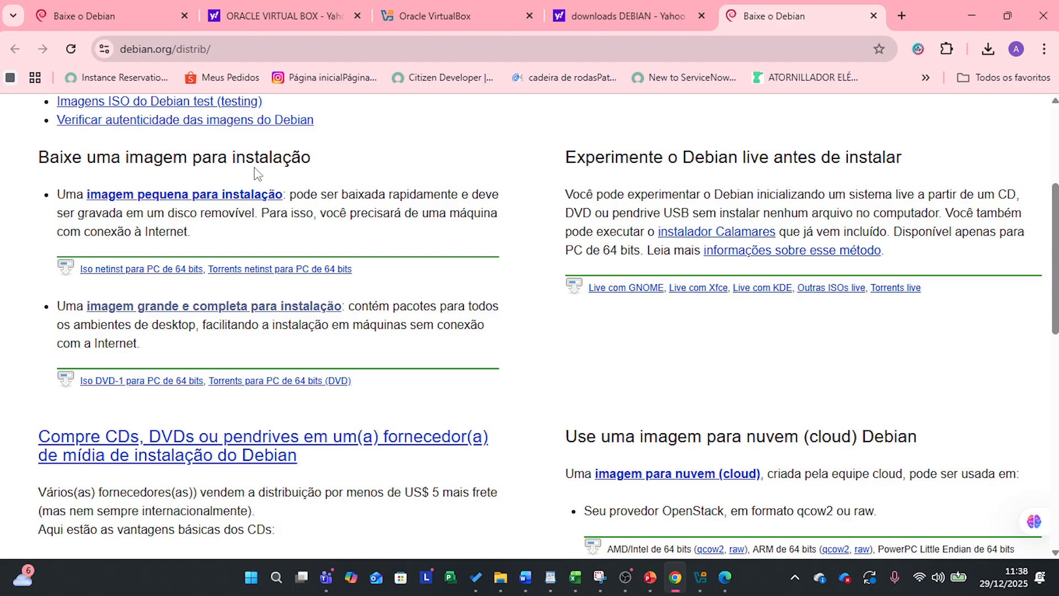
click(142, 272)
scroll(266, 264, down, 3)
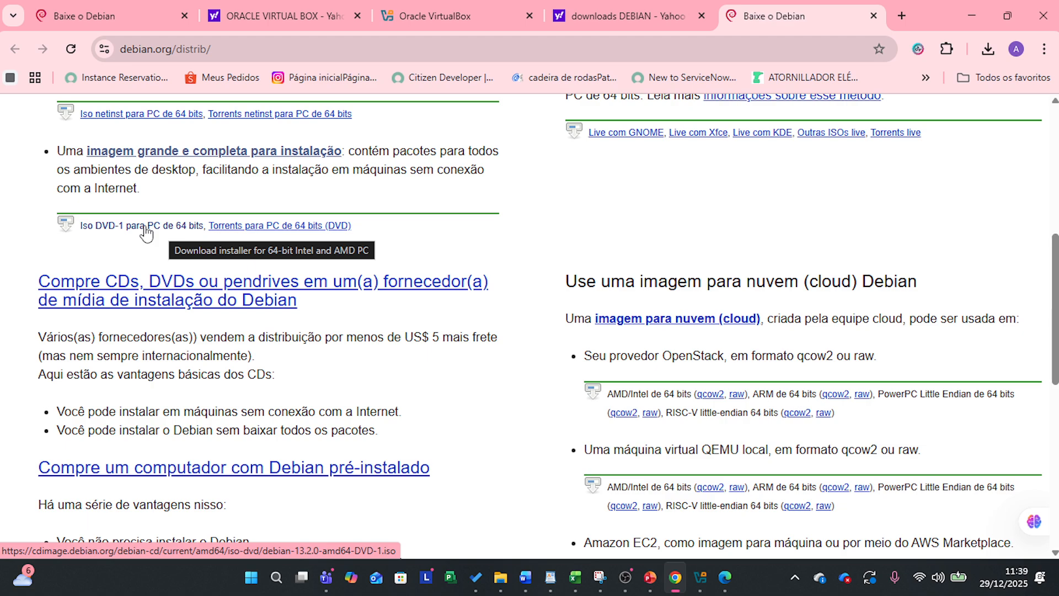
scroll(426, 279, up, 6)
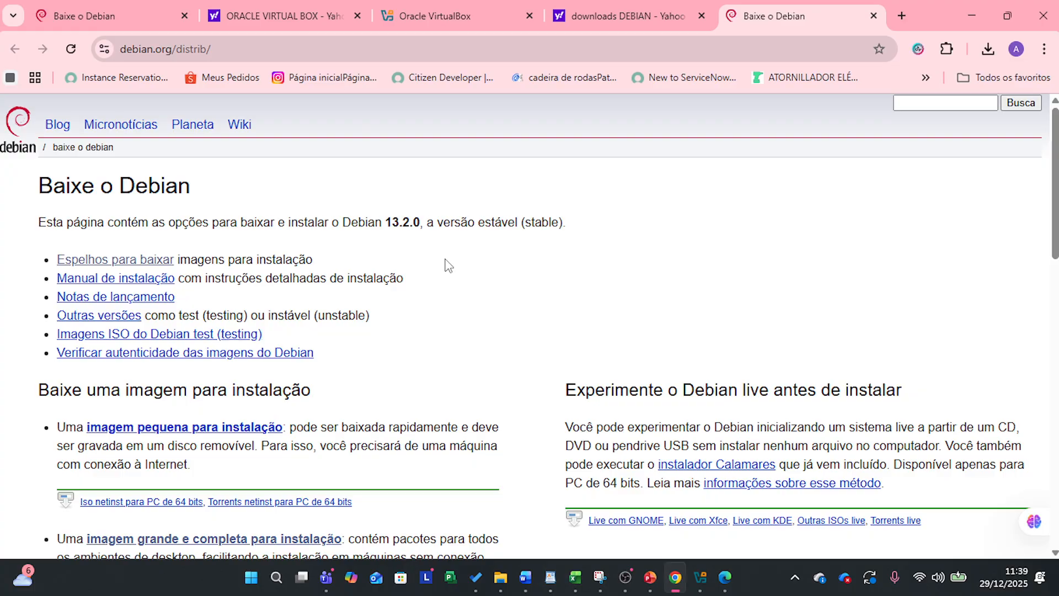
Append 'INDEX.ES' to the Debian download address to load the Spanish page.
click(236, 59)
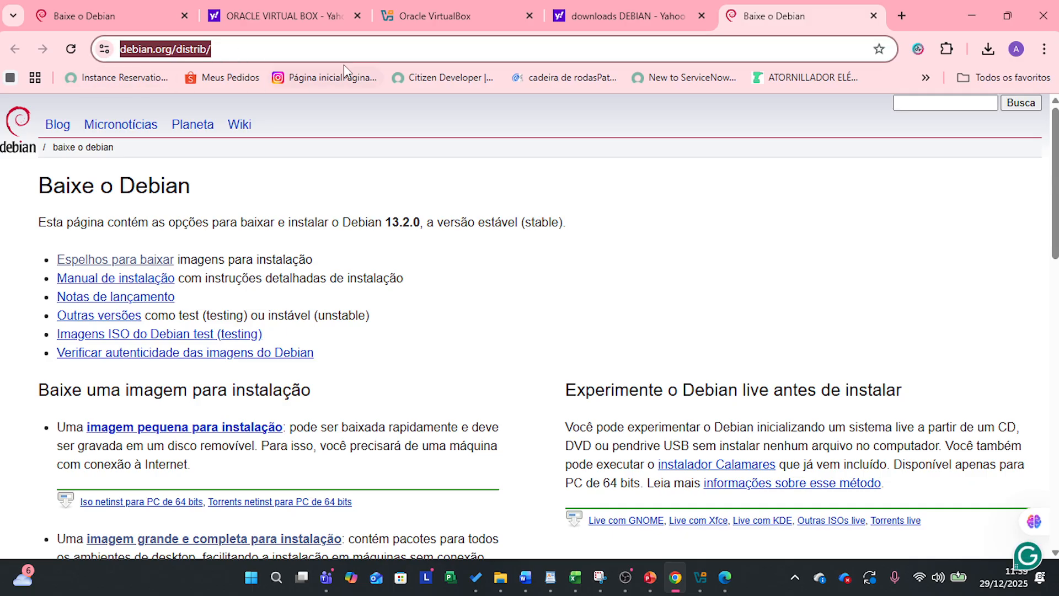
click(586, 7)
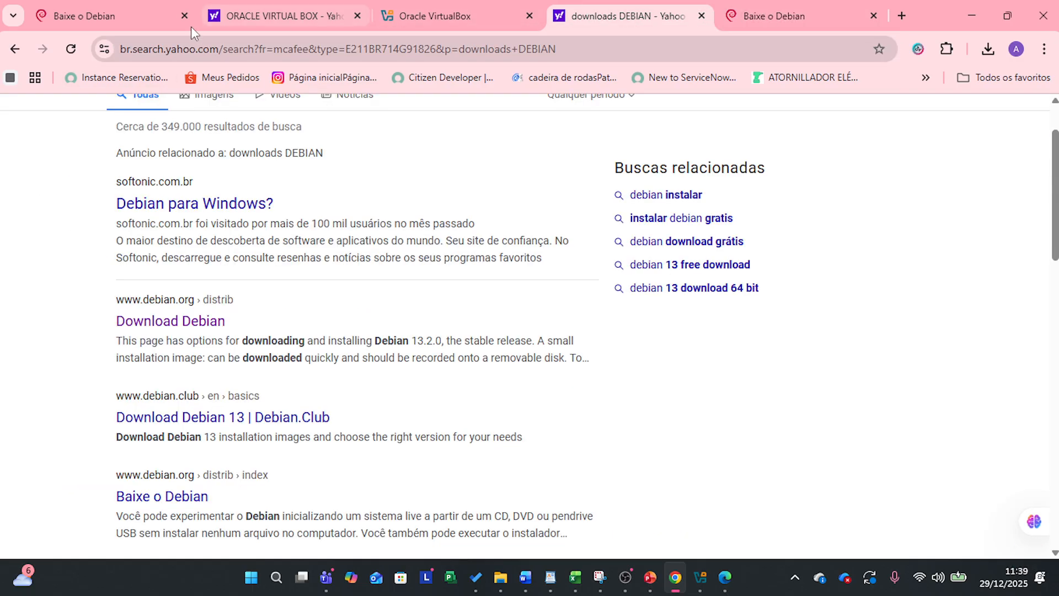
click(766, 17)
click(241, 55)
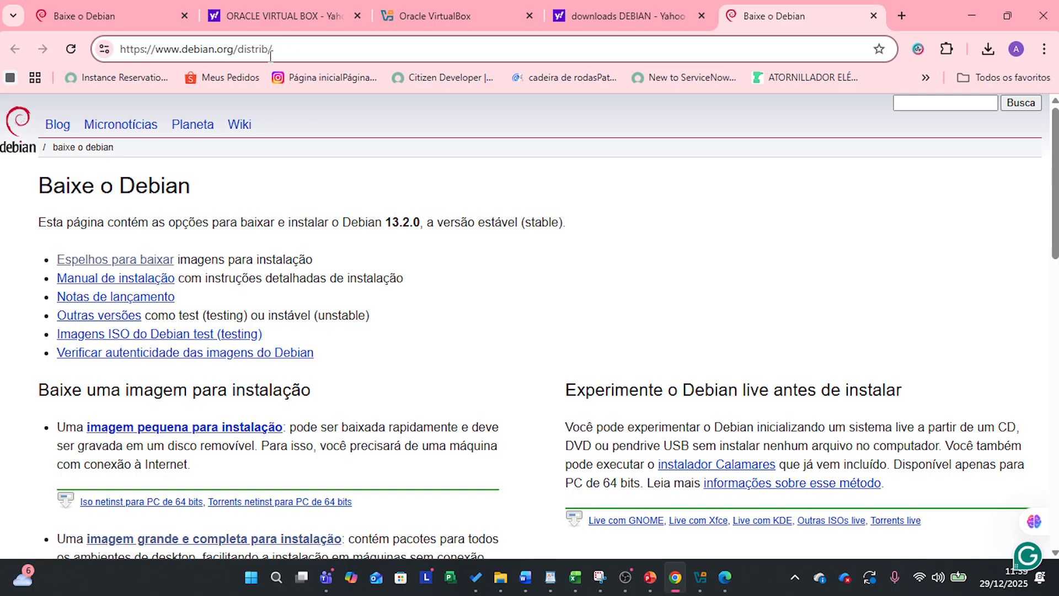
text(IN)
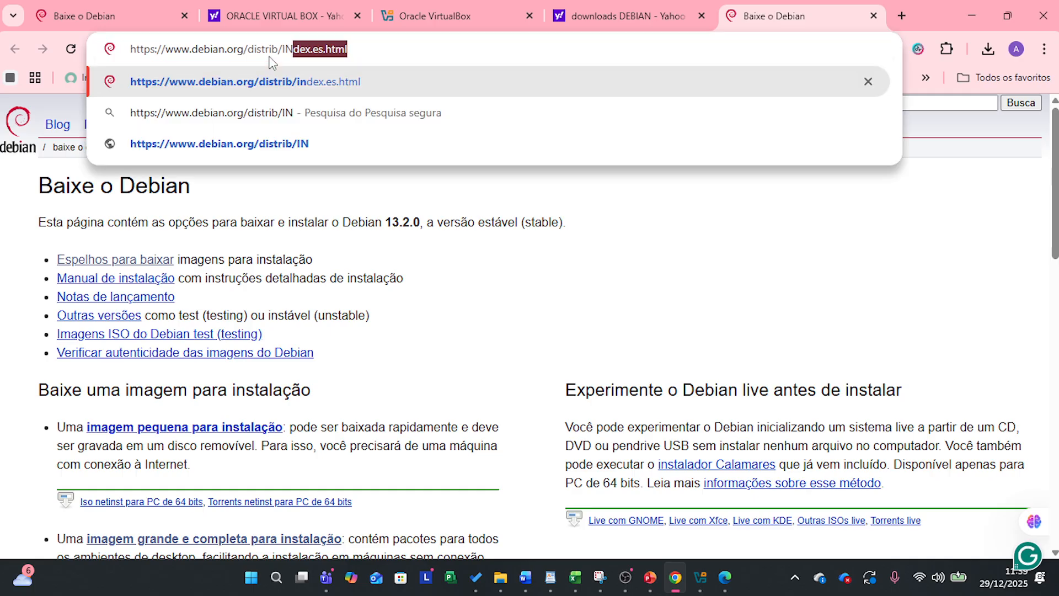
text(DEX.ES)
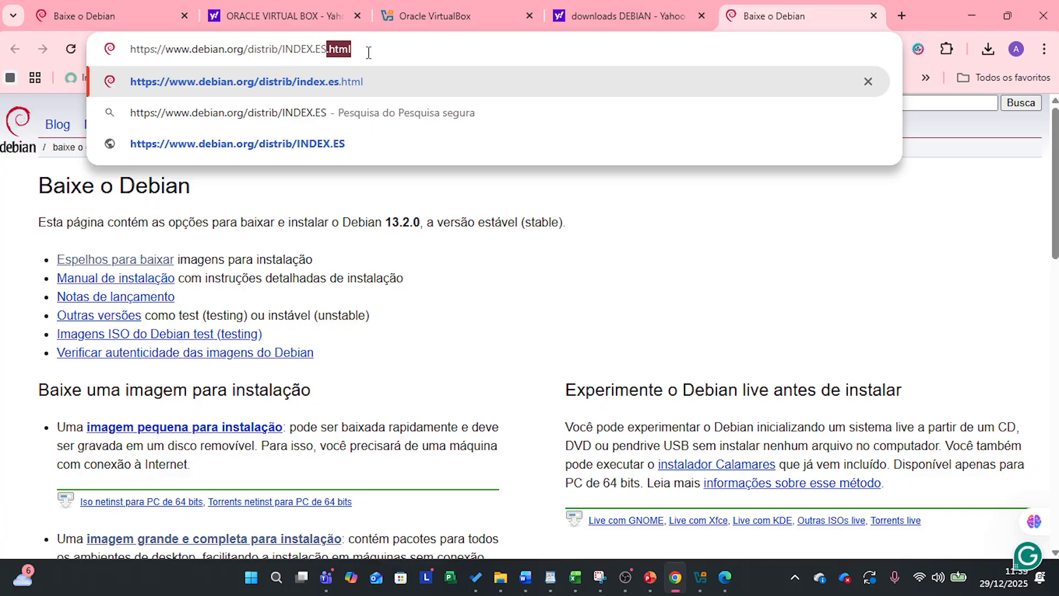
key(Return)
scroll(455, 190, down, 1)
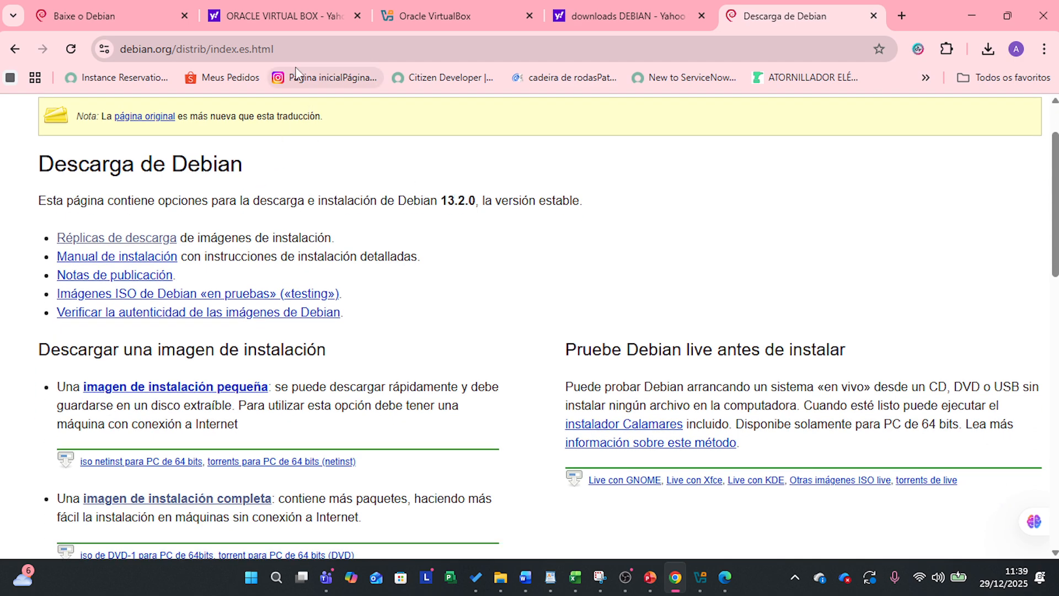
click(303, 51)
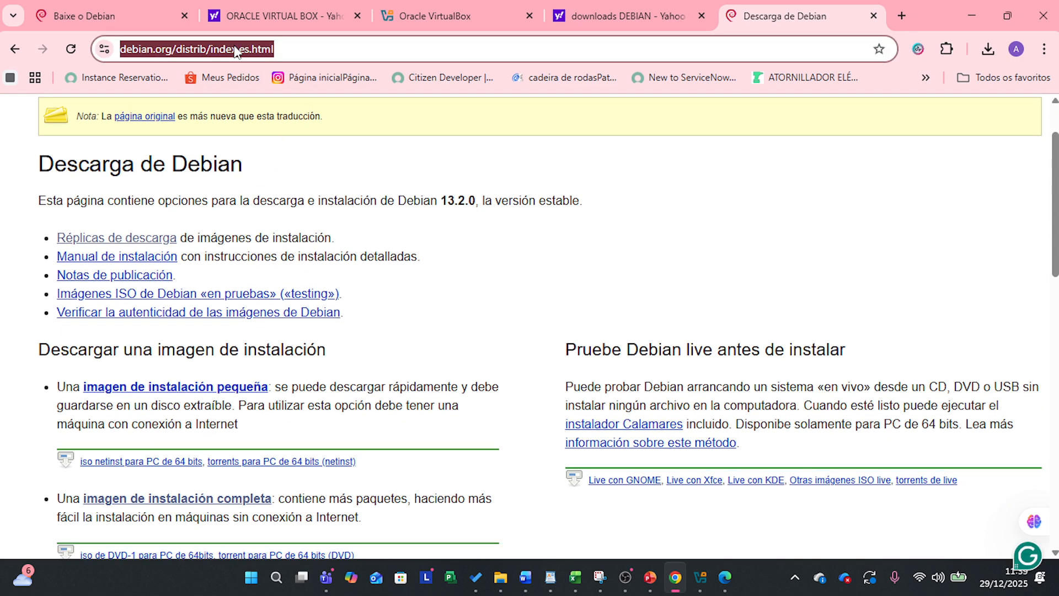
click(316, 49)
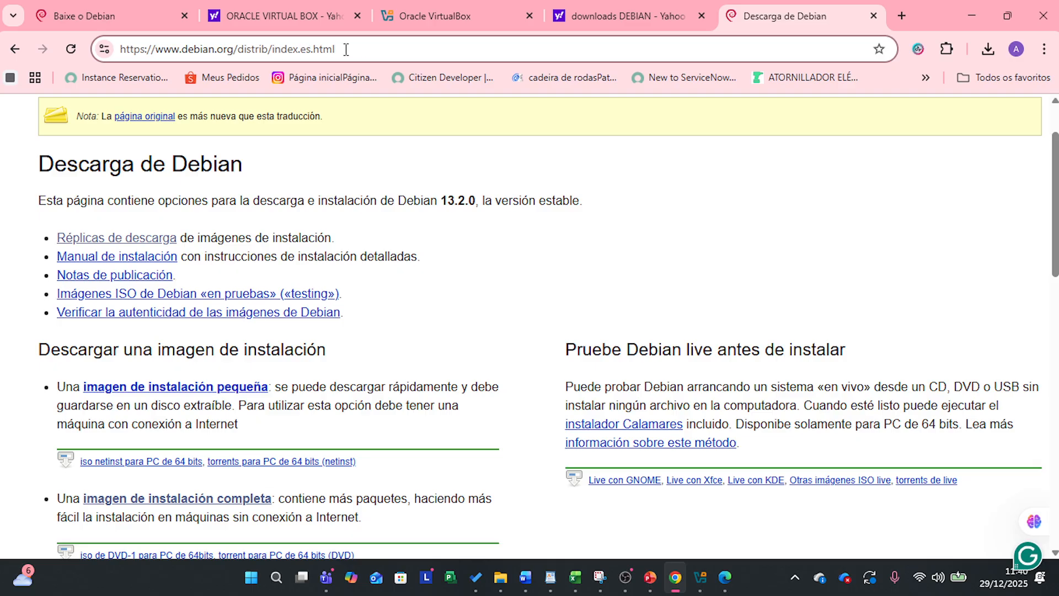
drag(358, 46, 119, 50)
key(ctrl+c)
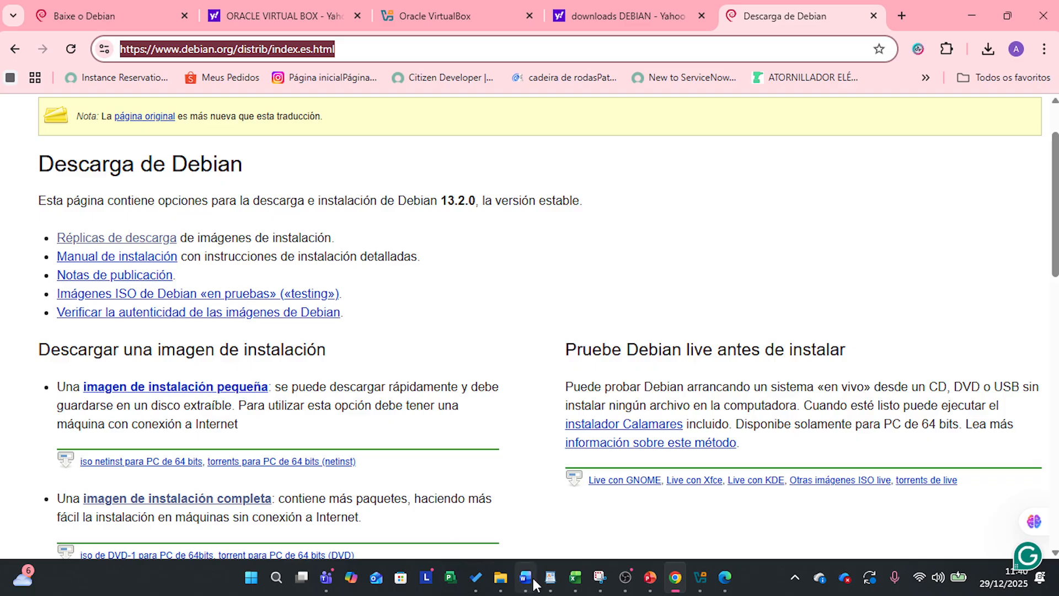
mouse_move(531, 580)
click(533, 546)
scroll(482, 466, down, 10)
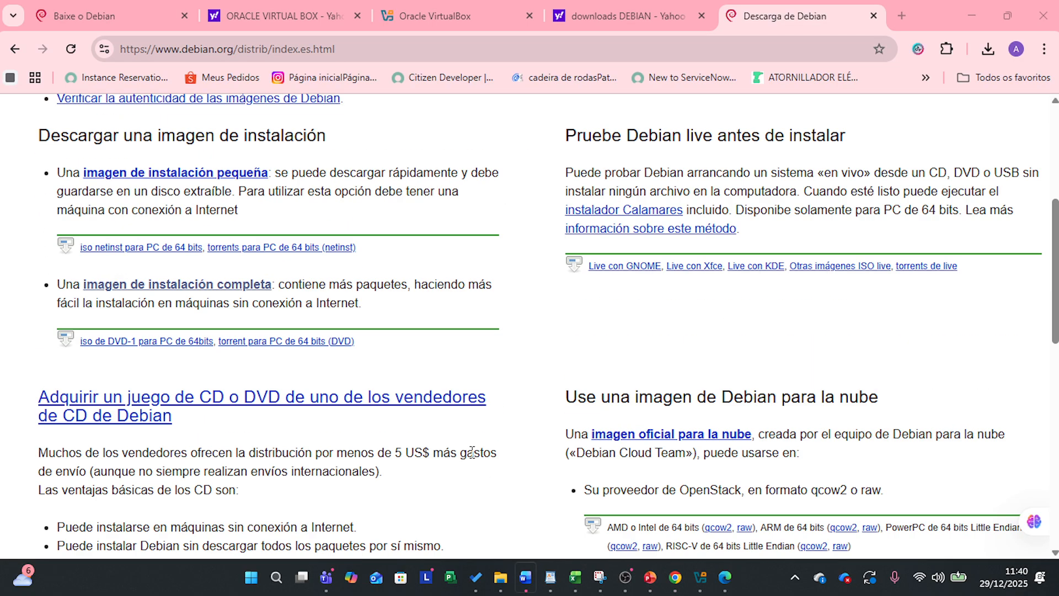
scroll(271, 290, down, 5)
Paste the Debian address on the last line and maximize the Word window.
click(271, 291)
key(ctrl+v)
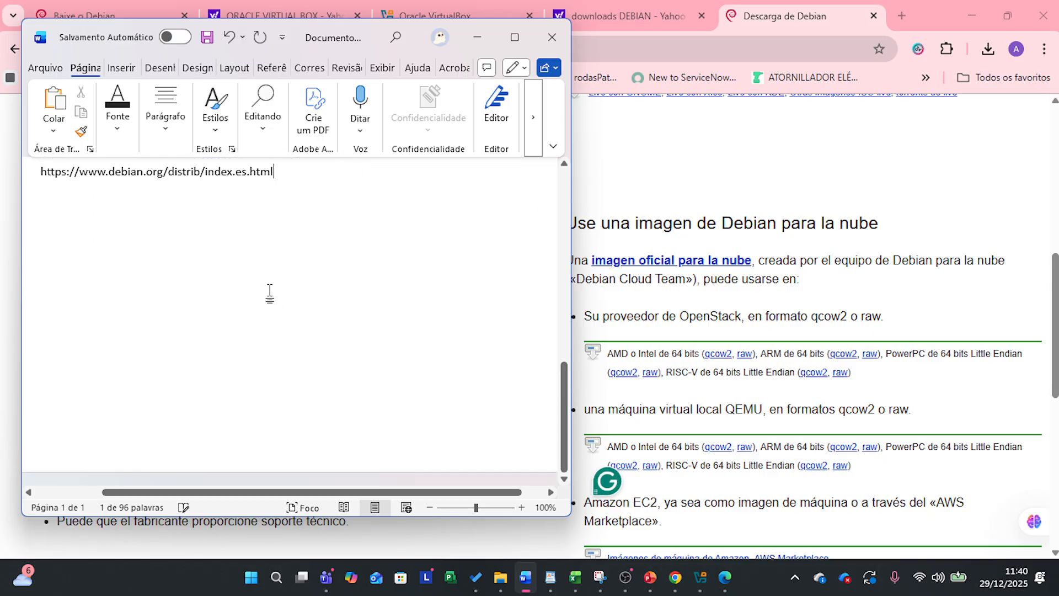
triple_click(294, 169)
click(514, 37)
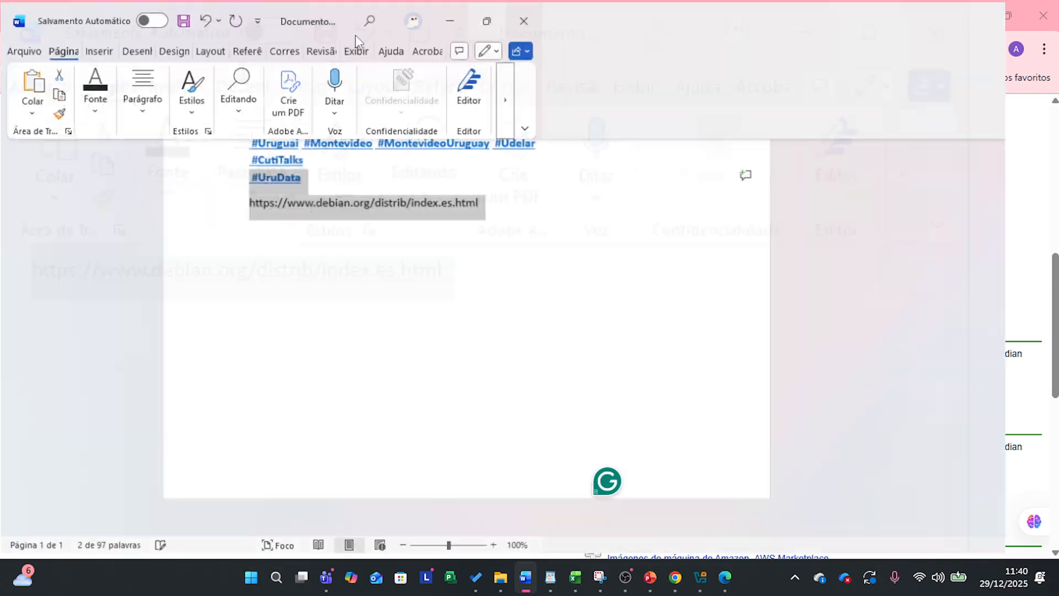
Add blank lines above the address and delete the hashtag lines.
click(142, 51)
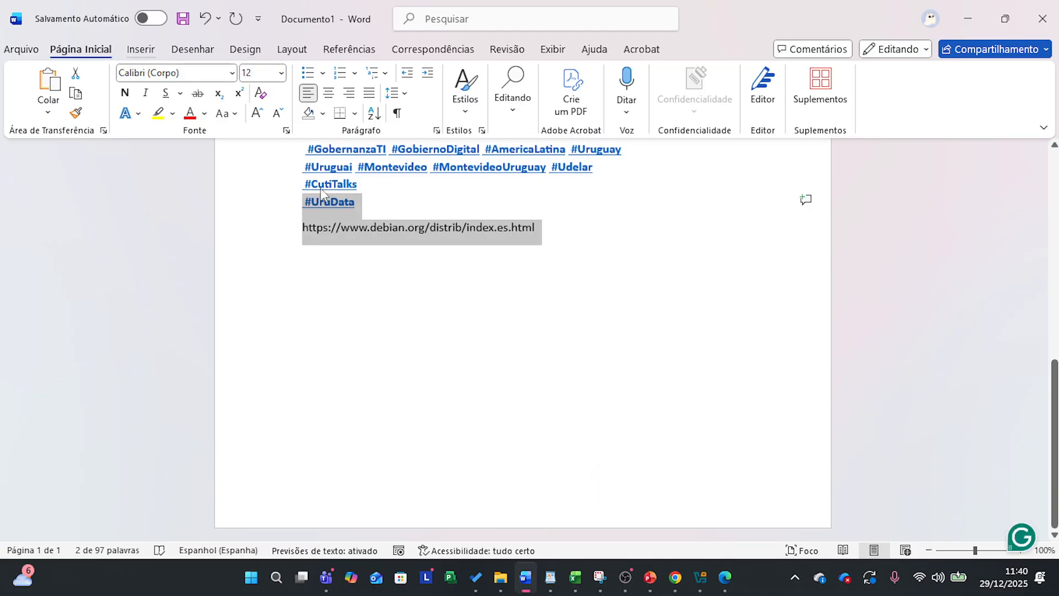
click(545, 208)
key(Return)
key(Return)
key(Return)
key(Return)
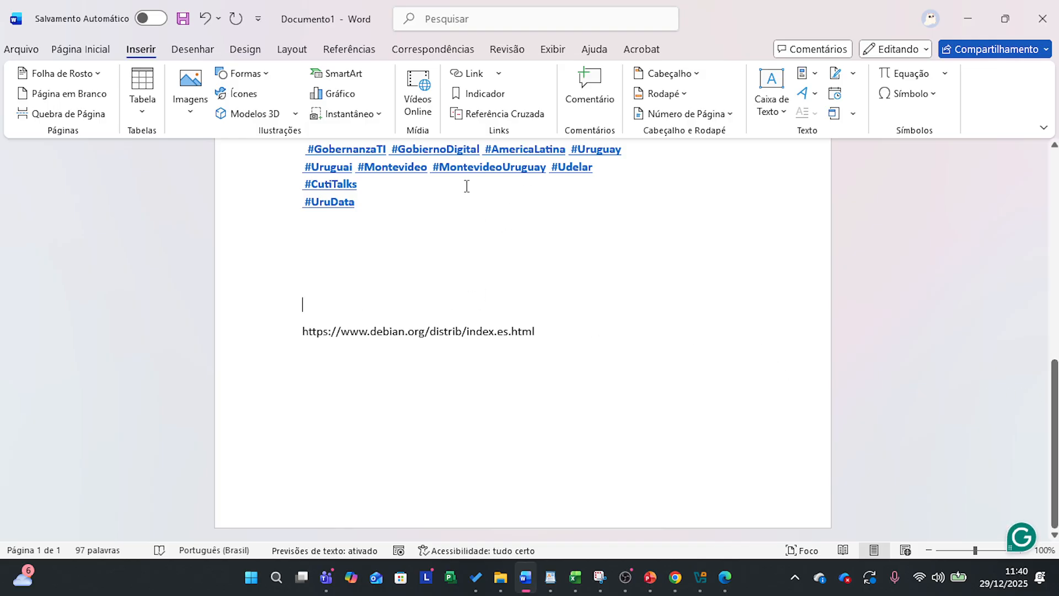
drag(429, 205, 284, 167)
key(BackSpace)
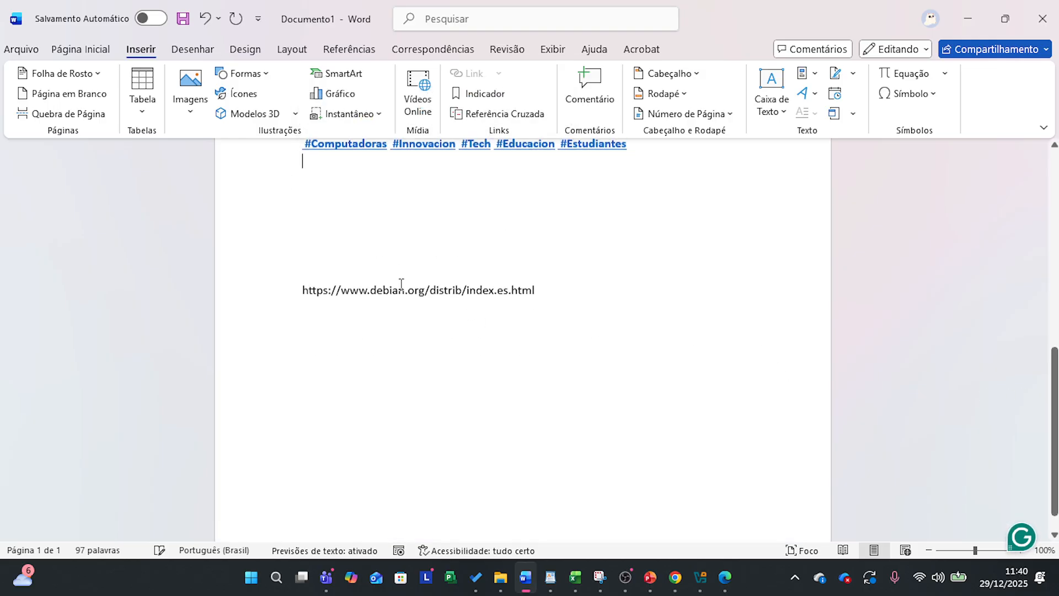
Set the selected Debian address text to 20 pt, after briefly trying 26 pt.
drag(331, 278, 447, 292)
drag(561, 287, 301, 289)
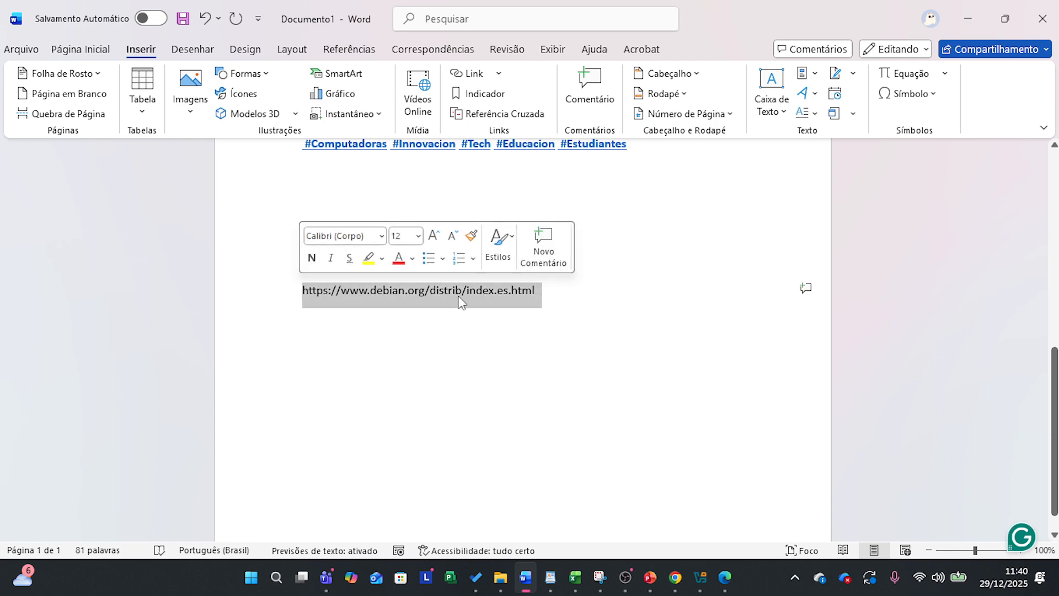
click(81, 49)
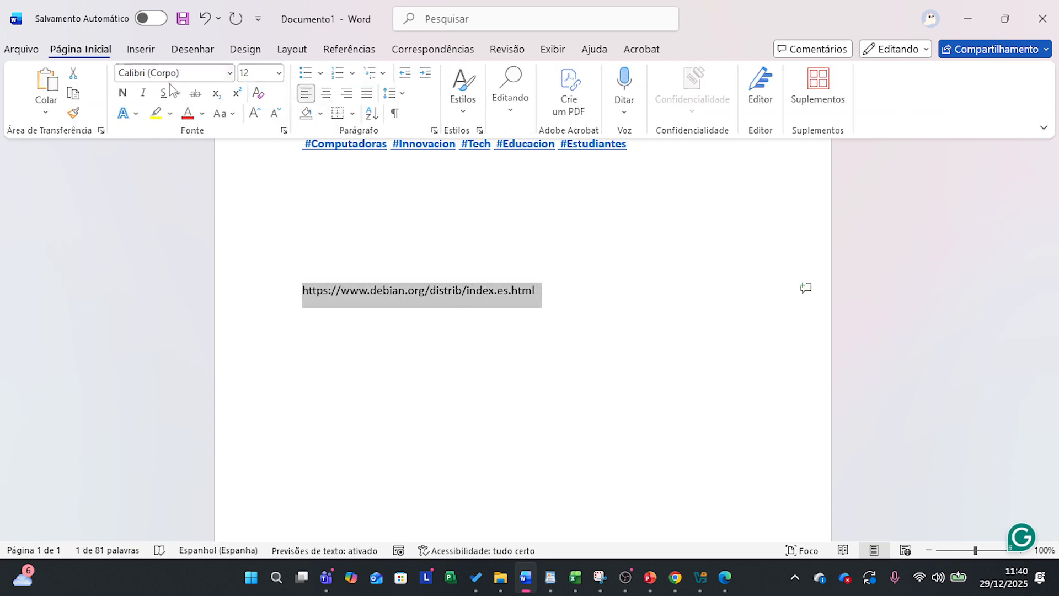
click(281, 72)
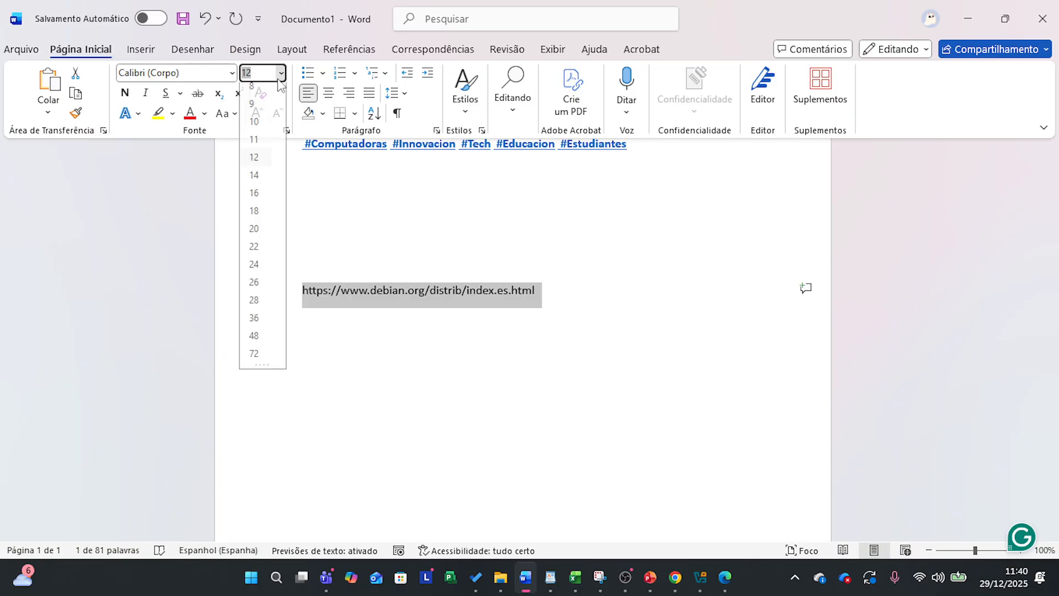
click(260, 289)
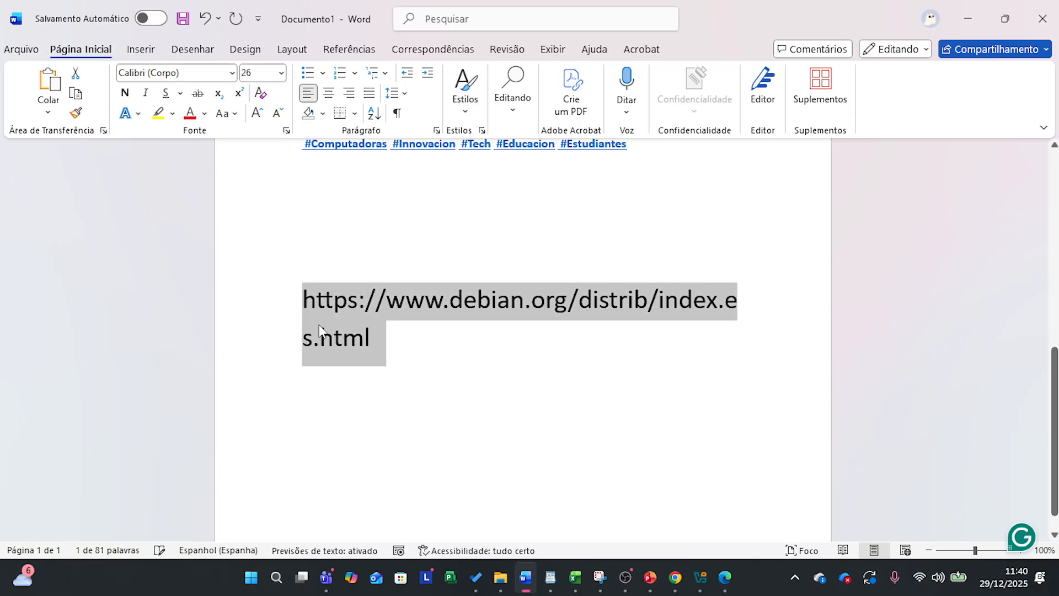
click(280, 72)
click(263, 243)
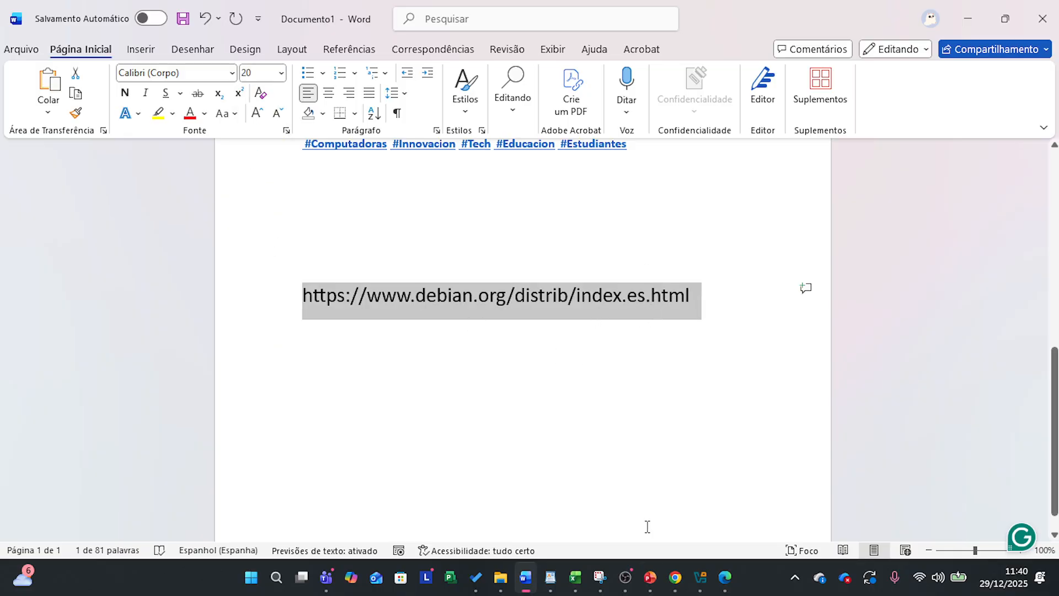
Look over the Debian installation images in Chrome, then switch to the VirtualBox website tab.
click(675, 577)
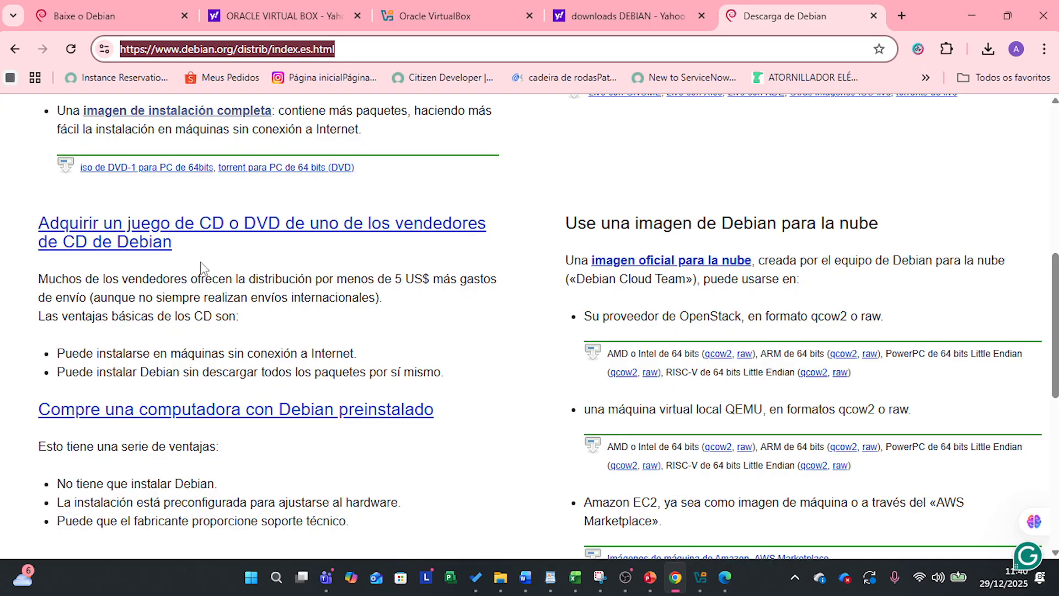
scroll(248, 309, down, 2)
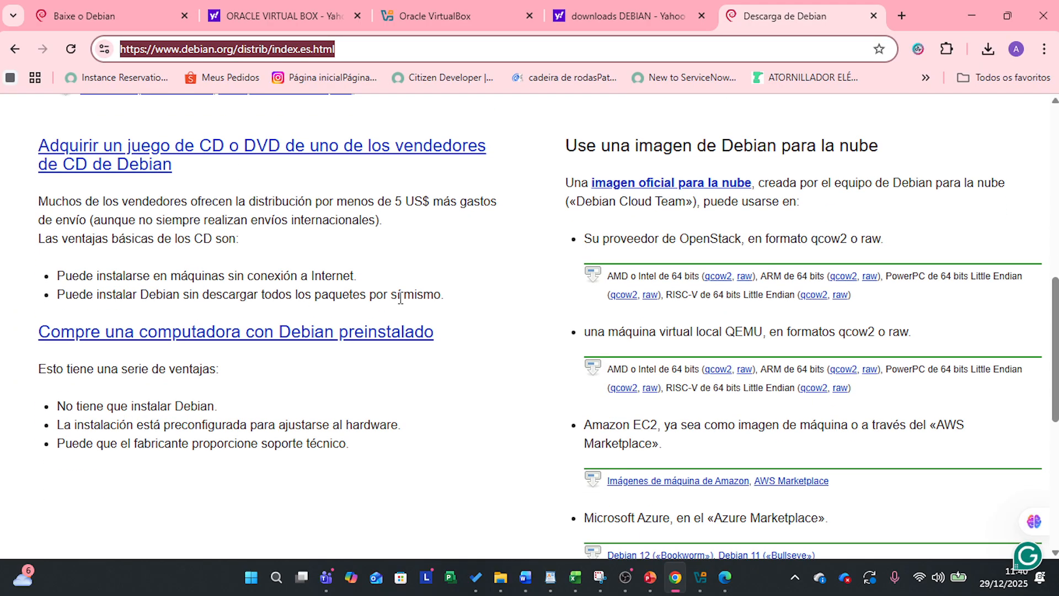
scroll(423, 291, up, 1)
scroll(423, 292, up, 5)
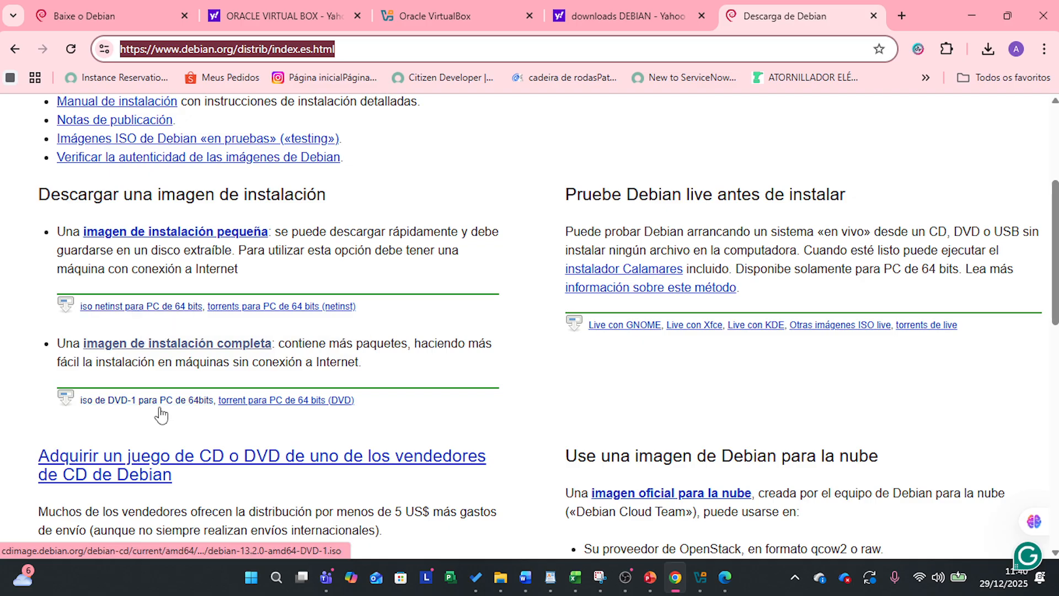
scroll(210, 375, down, 1)
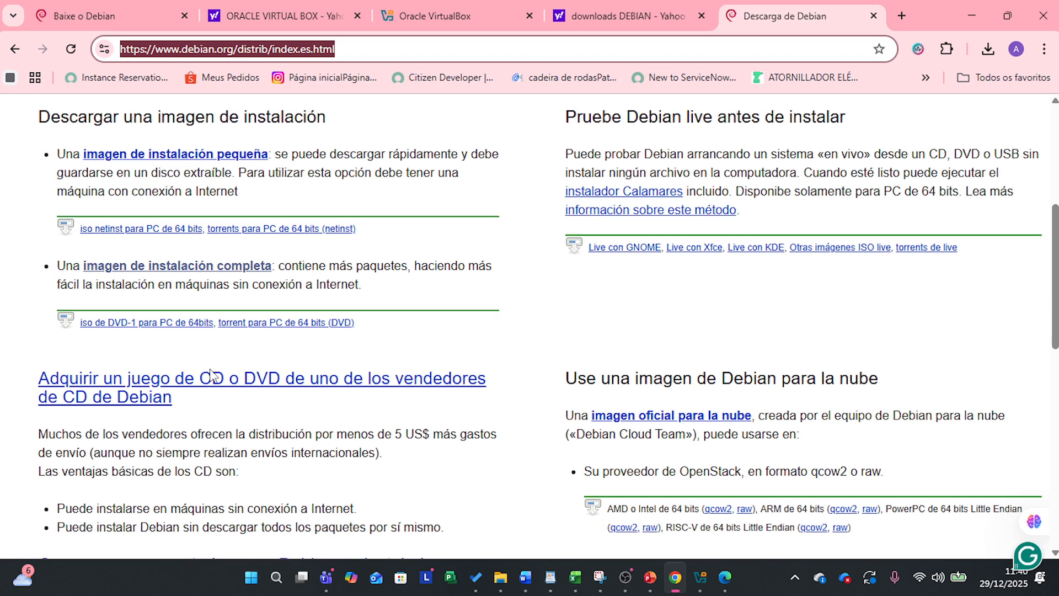
click(419, 18)
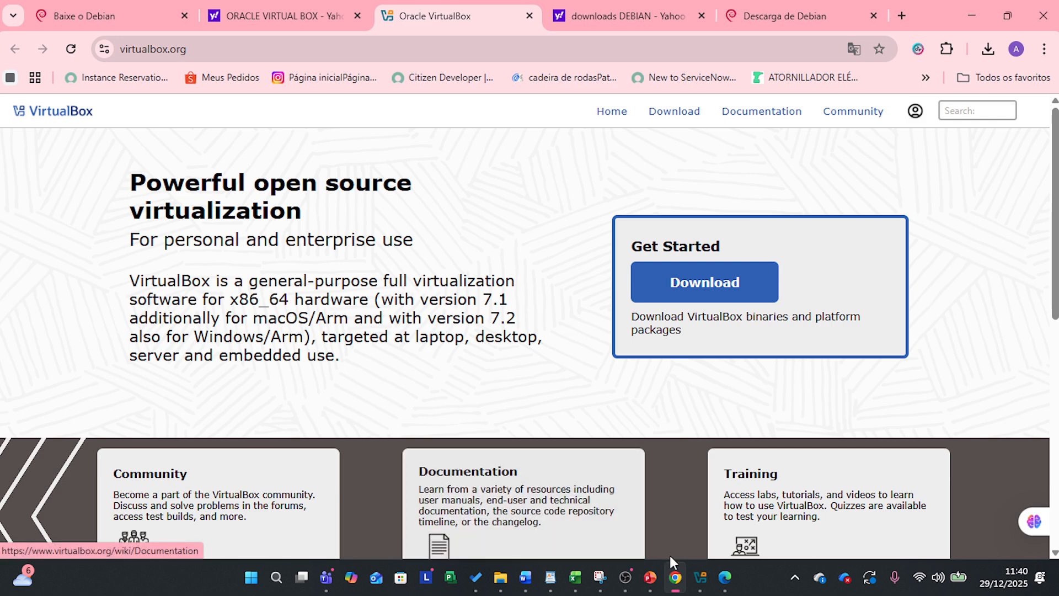
Bring the VirtualBox Manager window to the front and restore it.
mouse_move(700, 579)
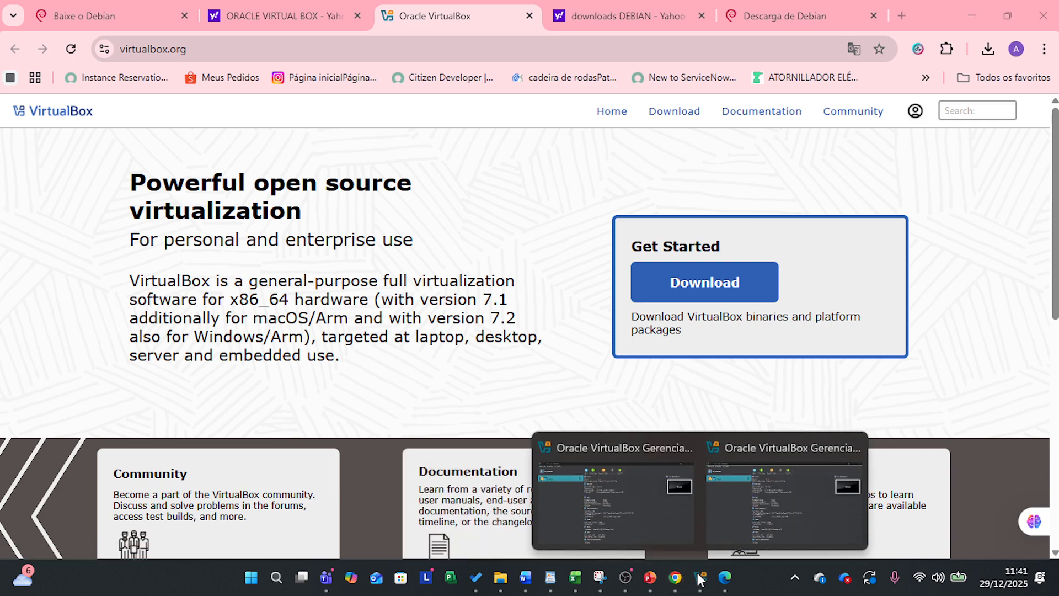
click(638, 516)
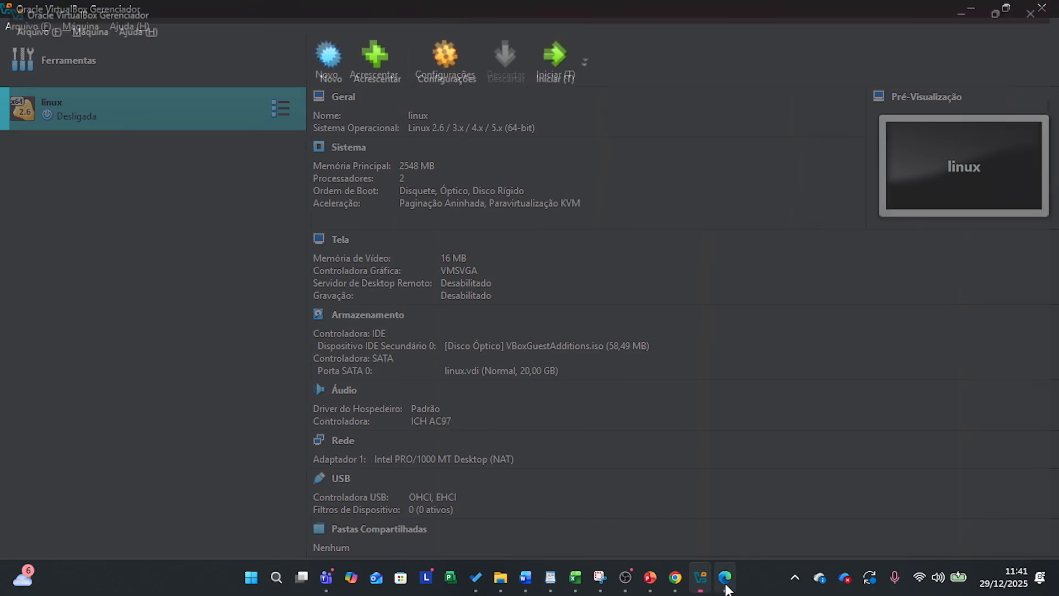
click(699, 578)
click(700, 578)
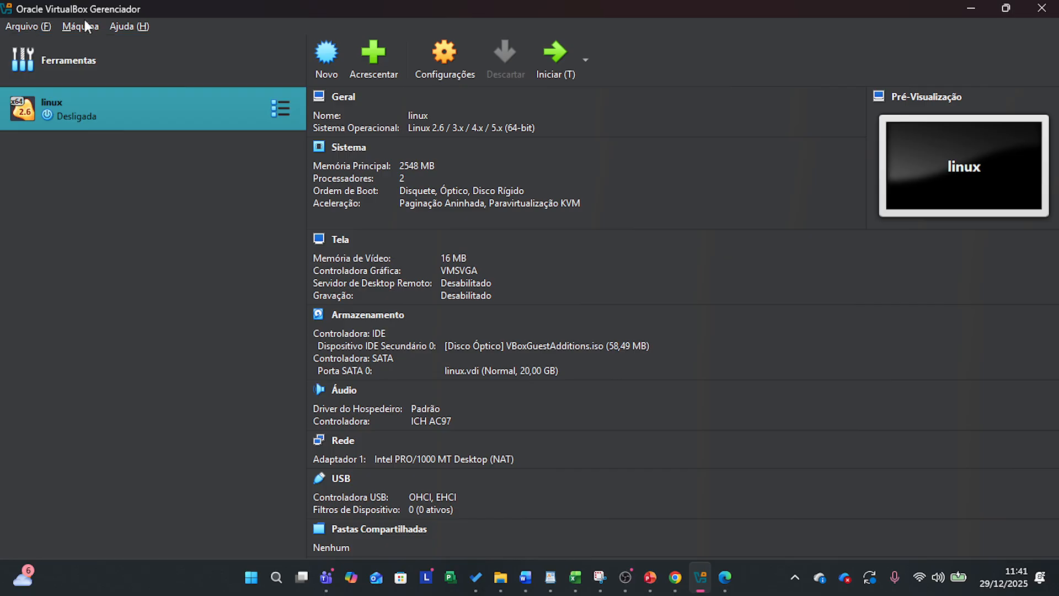
Create a new virtual machine named 'Debian_Certificação', with Linux/Debian (64-bit) auto-selected.
click(330, 80)
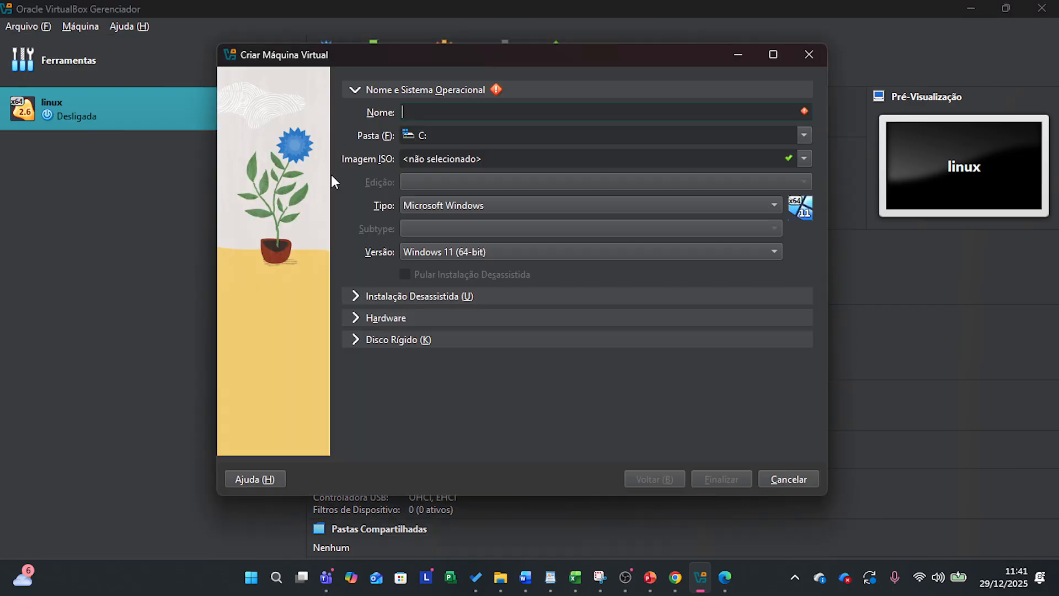
text(dEBIAN)
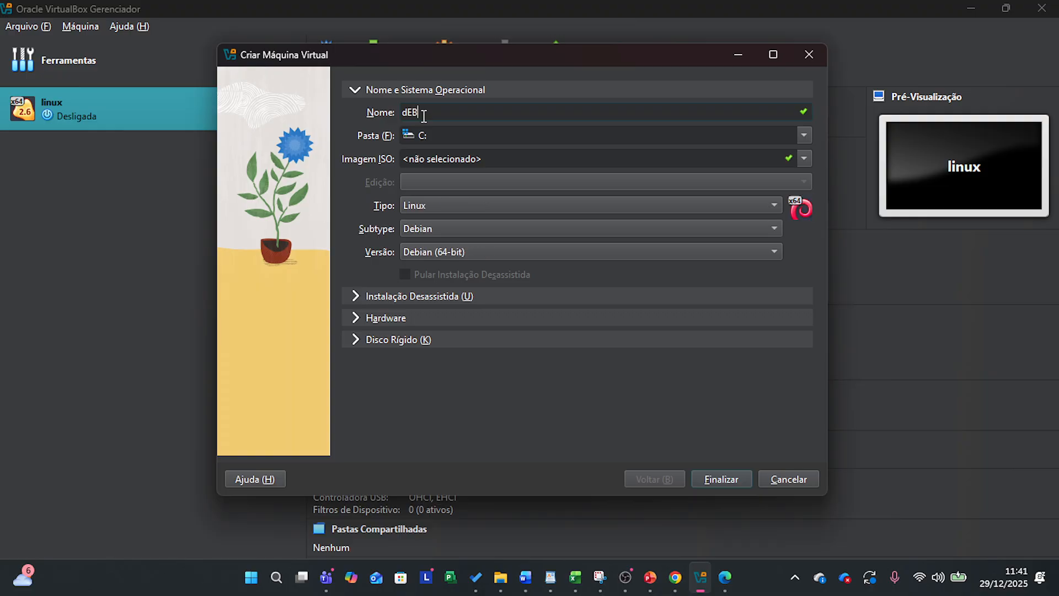
key(BackSpace)
key(BackSpace)
key(BackSpace)
key(BackSpace)
key(BackSpace)
key(BackSpace)
key(Caps_Lock)
text(De)
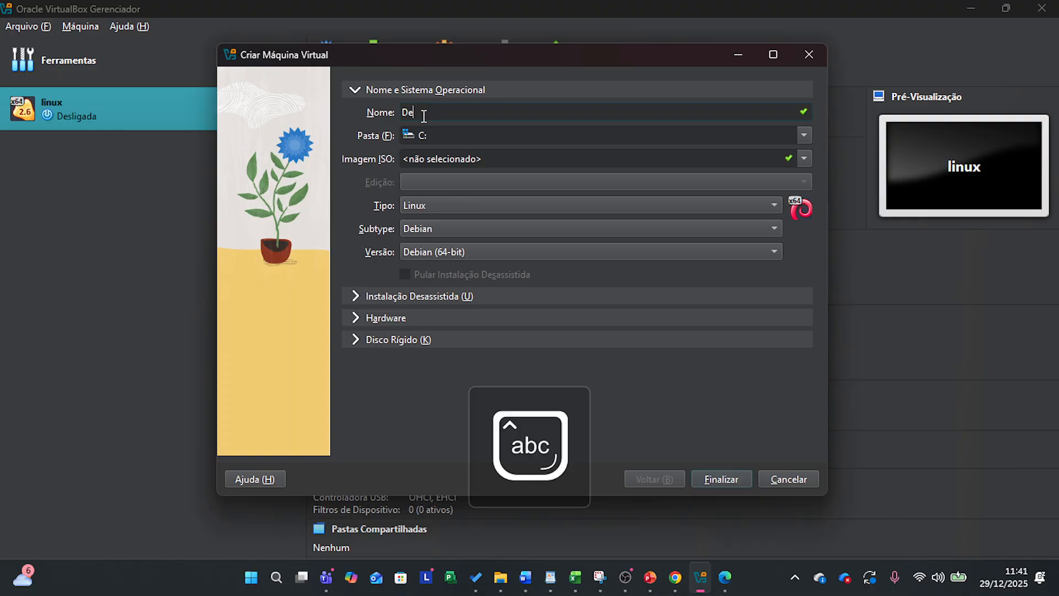
text(bian Certi)
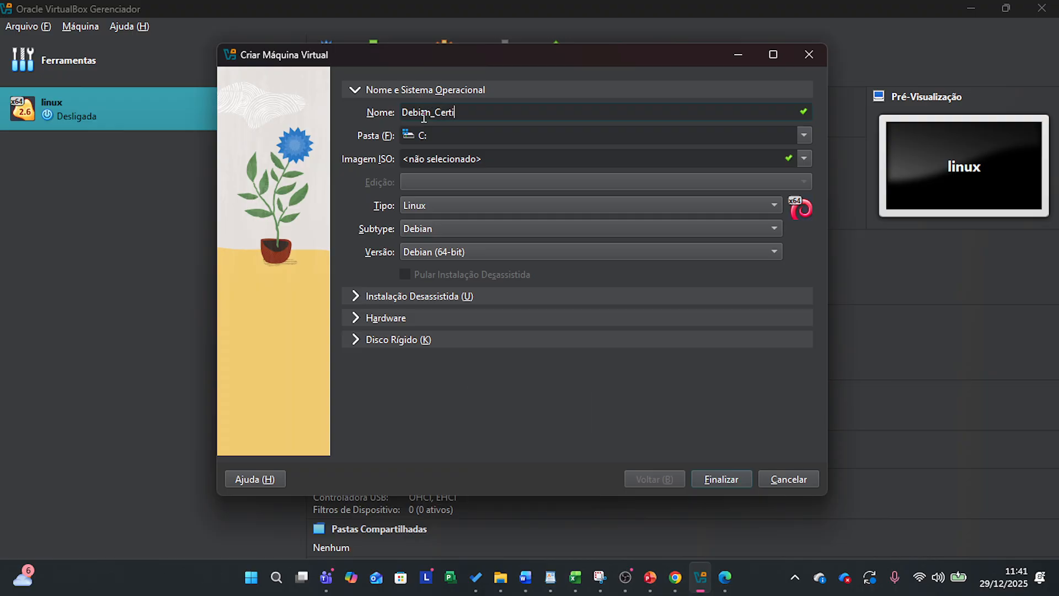
text(ficação)
Choose debian-13.2.0-amd64-DVD-1 from Área de Trabalho > DEBIAN as the ISO image.
click(805, 159)
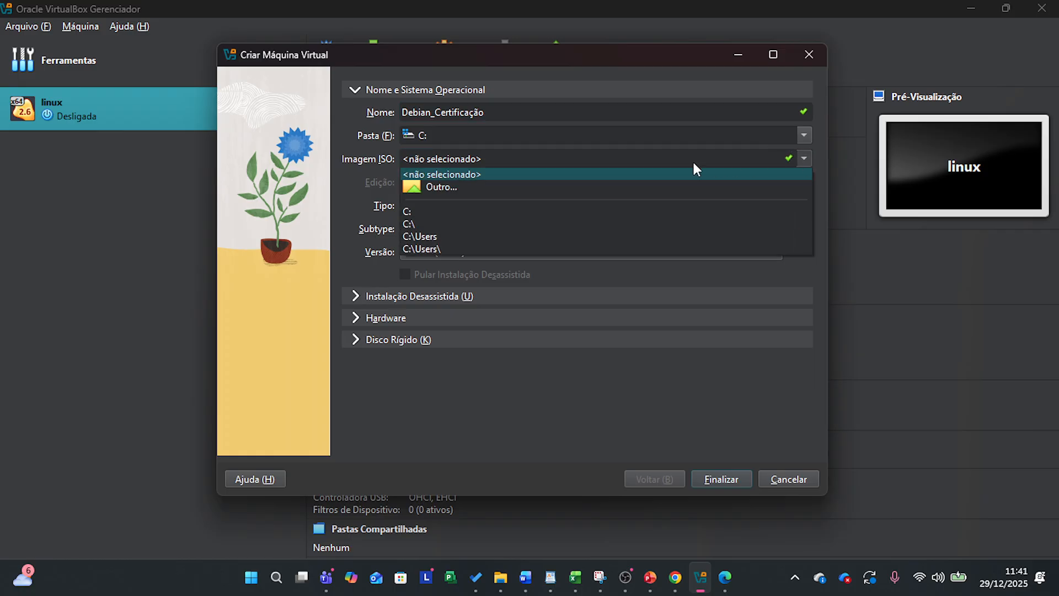
click(482, 188)
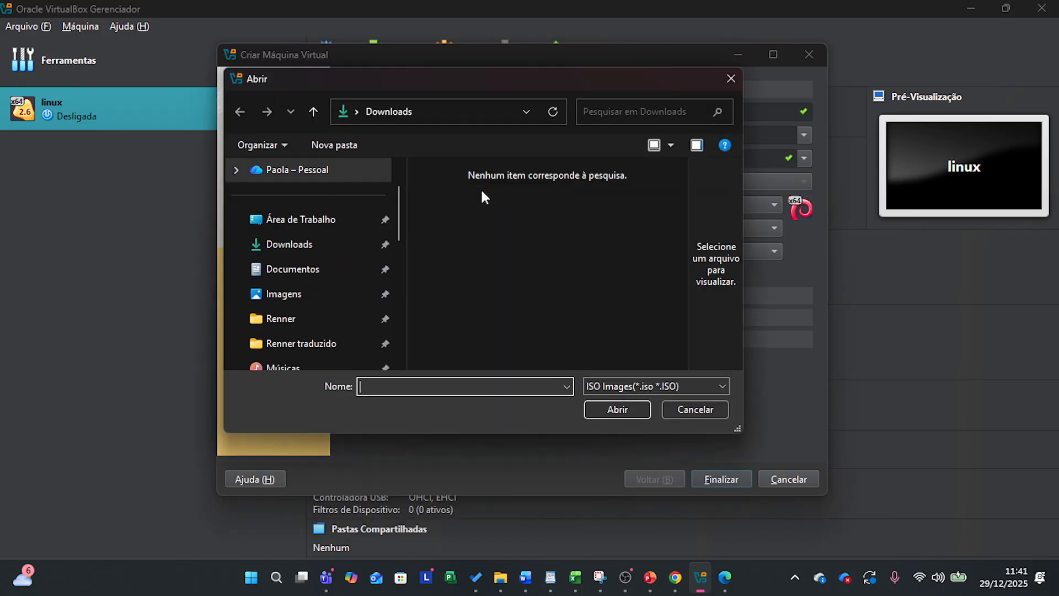
click(325, 224)
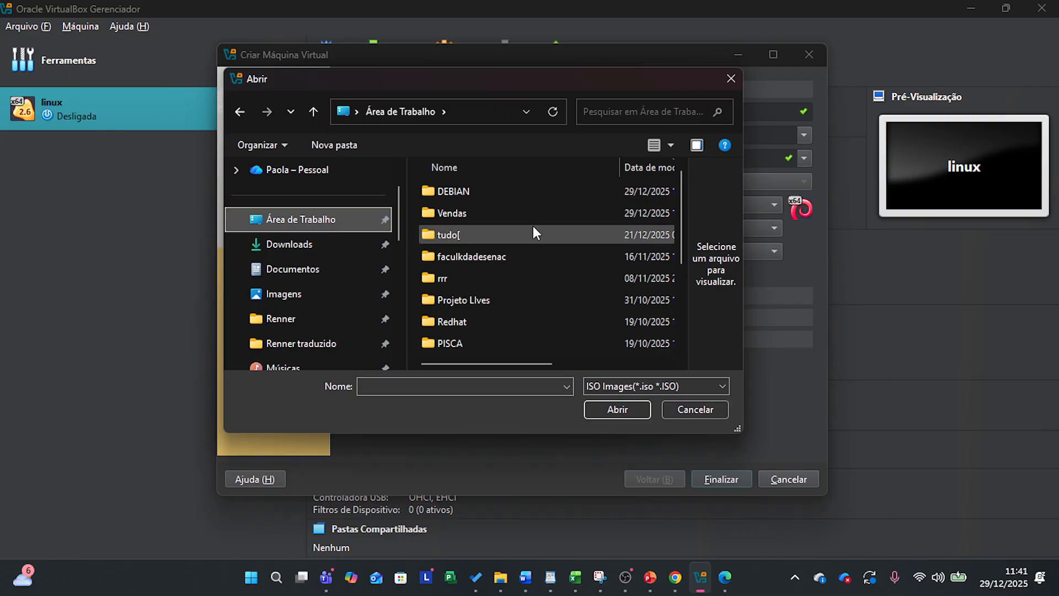
scroll(512, 273, down, 2)
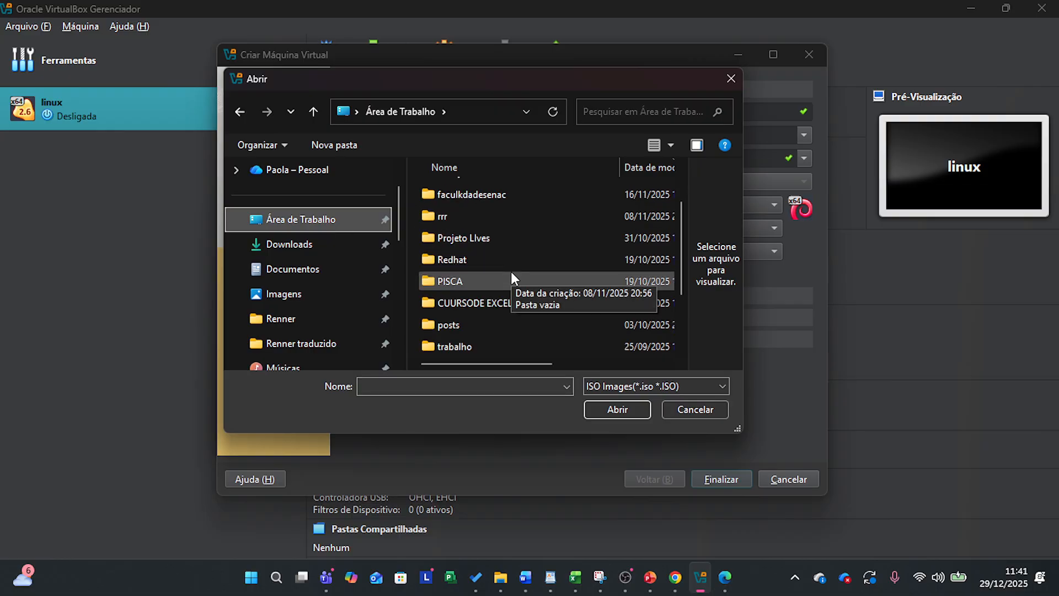
scroll(511, 278, down, 1)
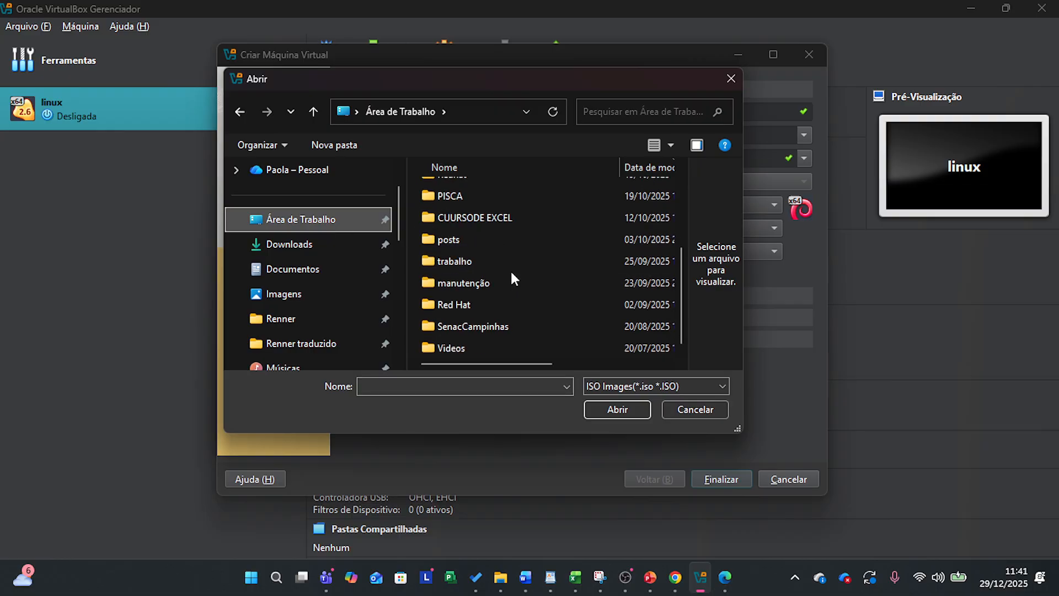
scroll(510, 293, up, 2)
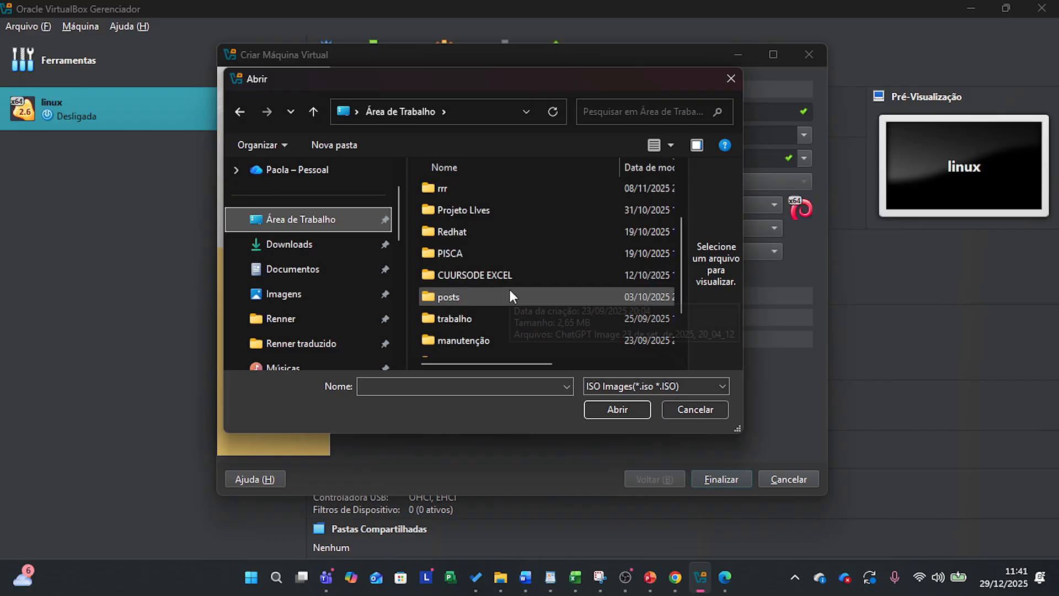
scroll(509, 287, up, 1)
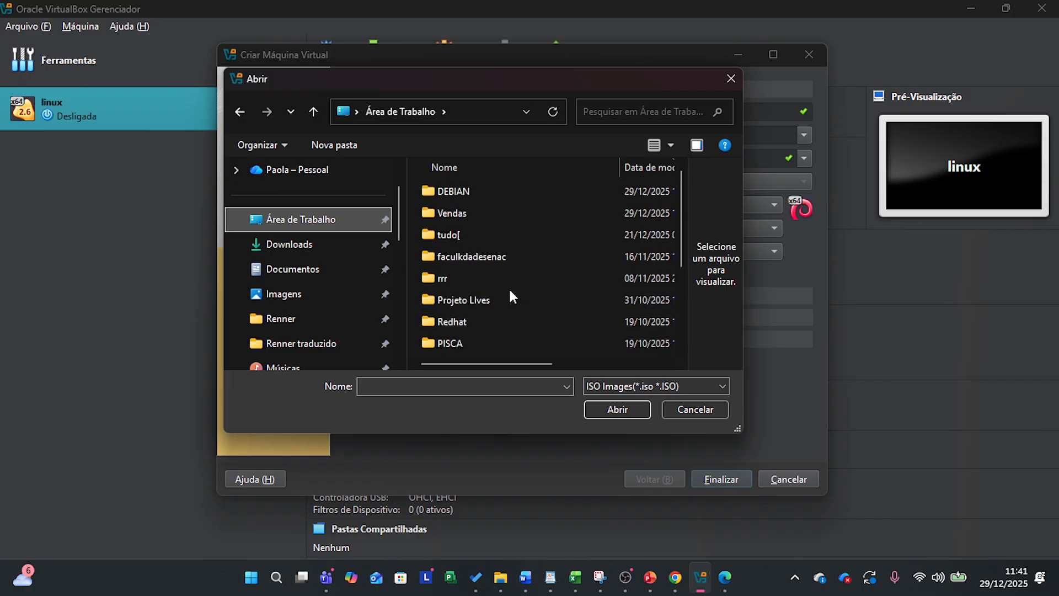
click(469, 197)
double_click(469, 196)
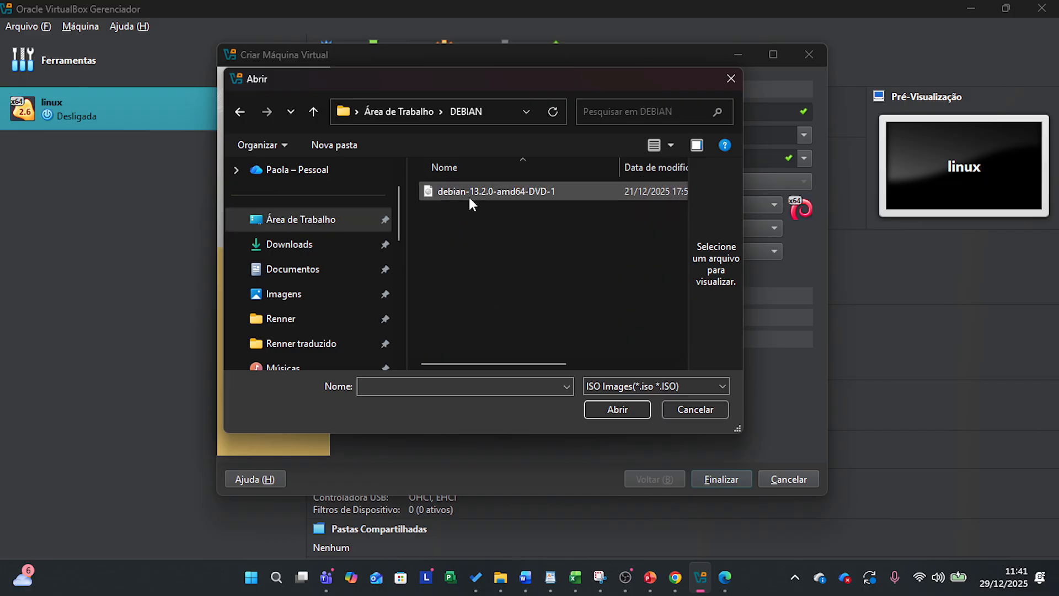
click(558, 194)
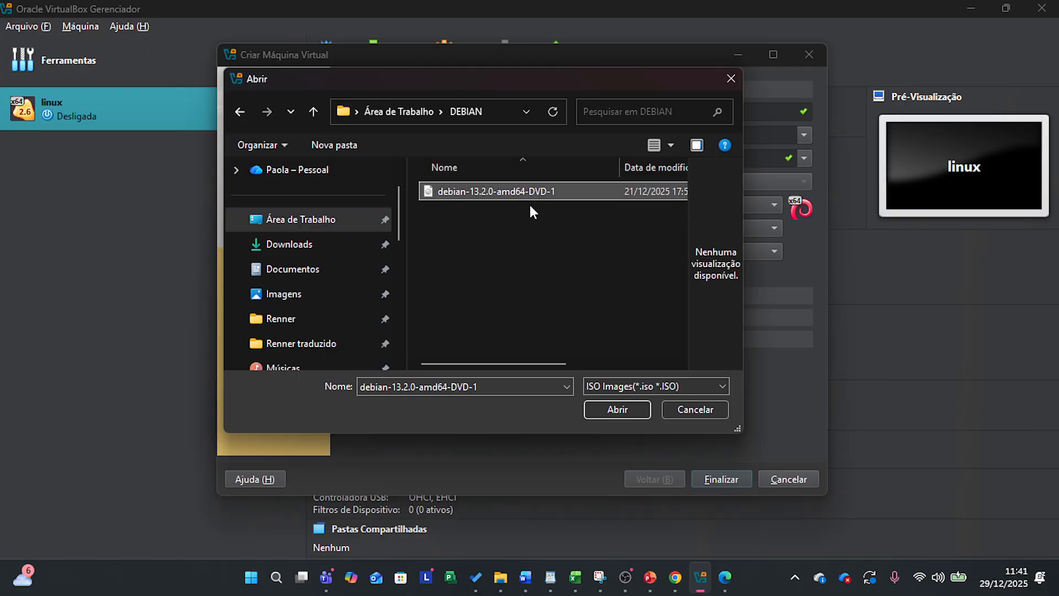
Confirm the Debian ISO, then raise base memory from 2048 MB to 4825 MB.
click(622, 407)
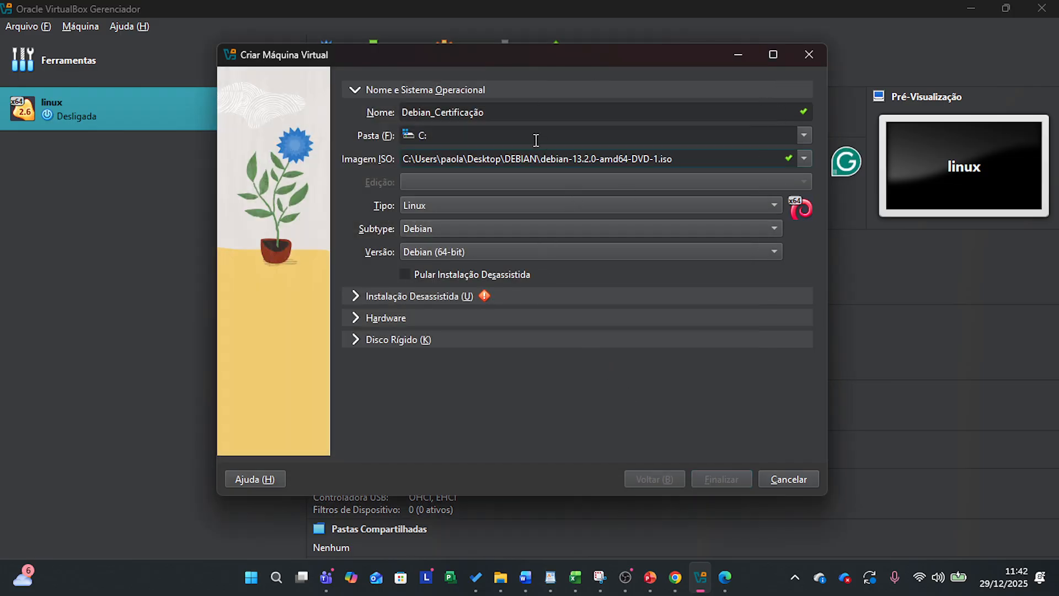
click(407, 318)
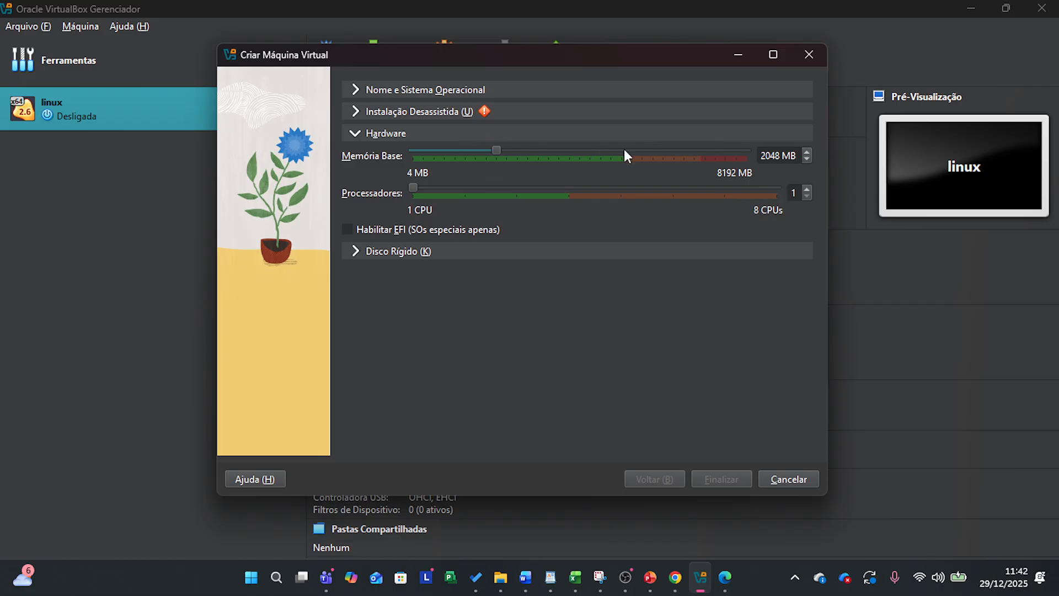
drag(504, 148, 606, 155)
Change the virtual hard disk size to 50 GB.
click(485, 252)
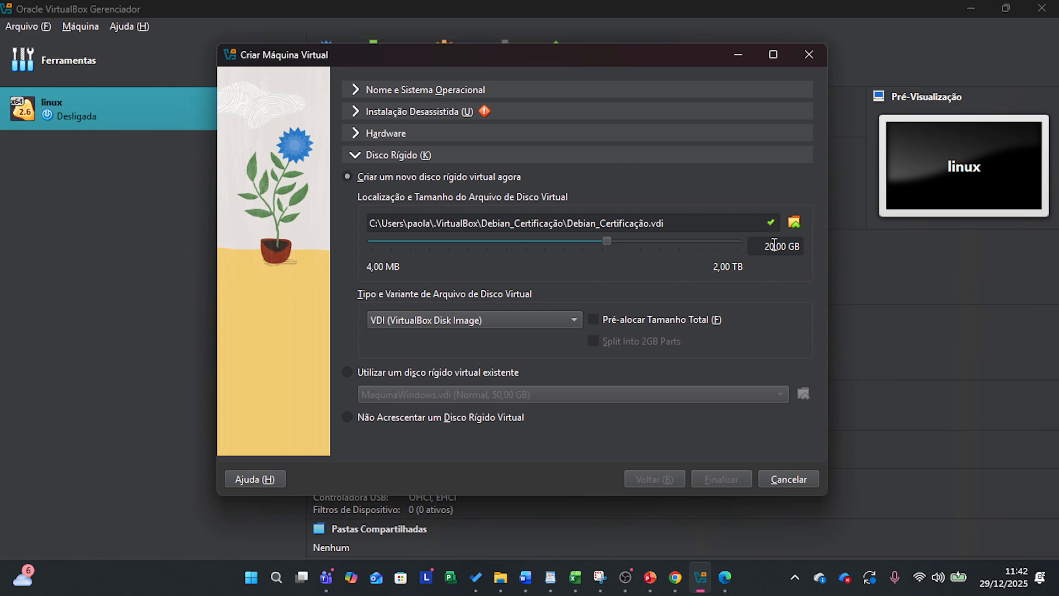
drag(788, 247, 746, 247)
text(50)
Shorten the machine name from Debian_Certificação to Debian, checking the unattended install settings.
click(445, 111)
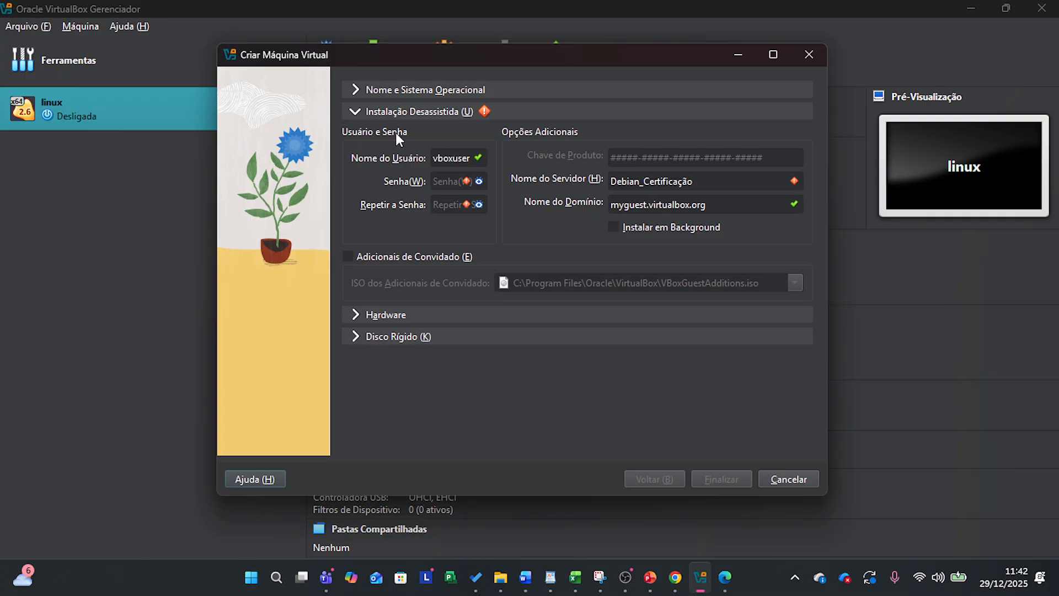
click(354, 90)
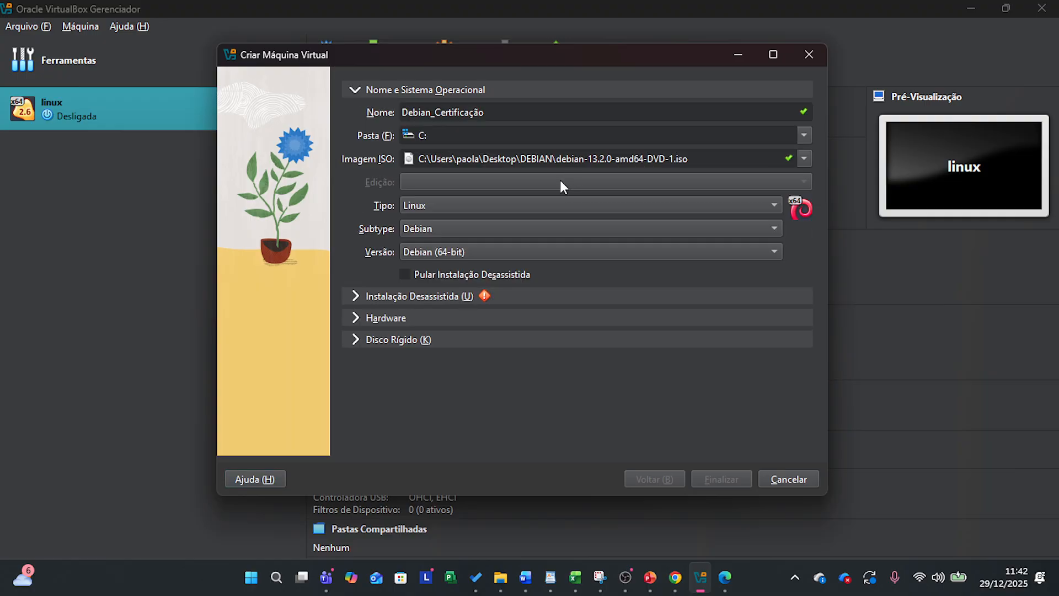
click(518, 114)
key(BackSpace)
key(BackSpace)
key(BackSpace)
key(BackSpace)
key(BackSpace)
key(BackSpace)
key(BackSpace)
key(BackSpace)
key(BackSpace)
key(BackSpace)
key(BackSpace)
key(BackSpace)
key(BackSpace)
click(446, 295)
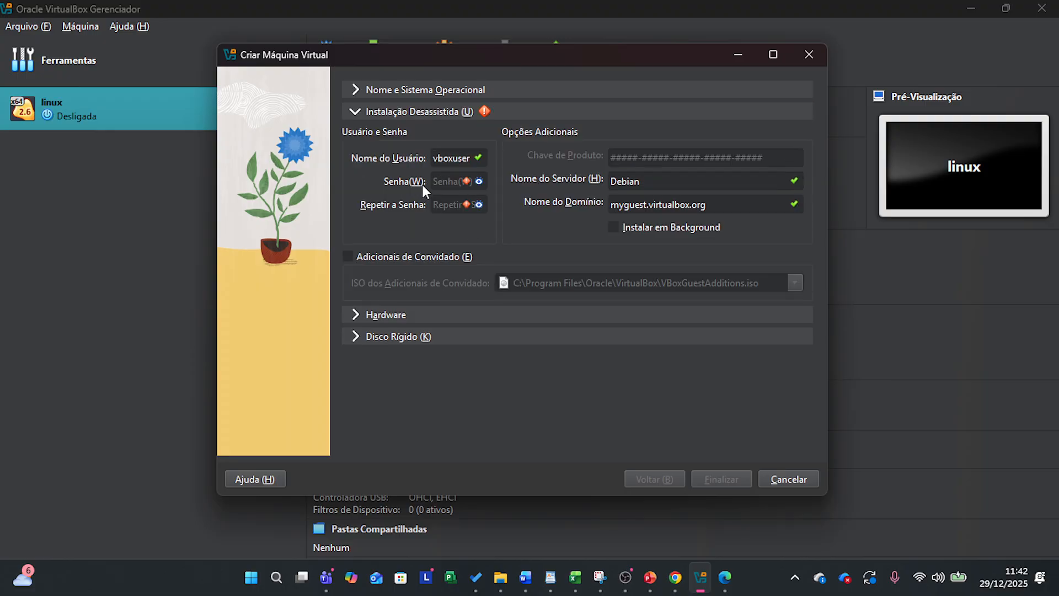
click(356, 90)
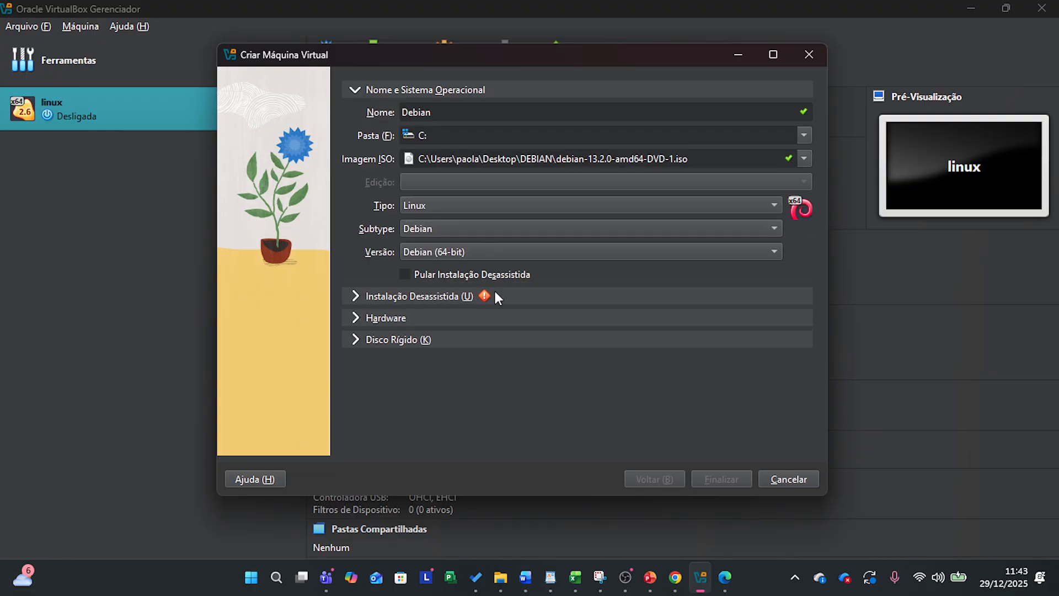
mouse_move(496, 299)
click(446, 112)
Set the new machine's folder to the DEBIAN folder on the Desktop instead of C:.
click(458, 138)
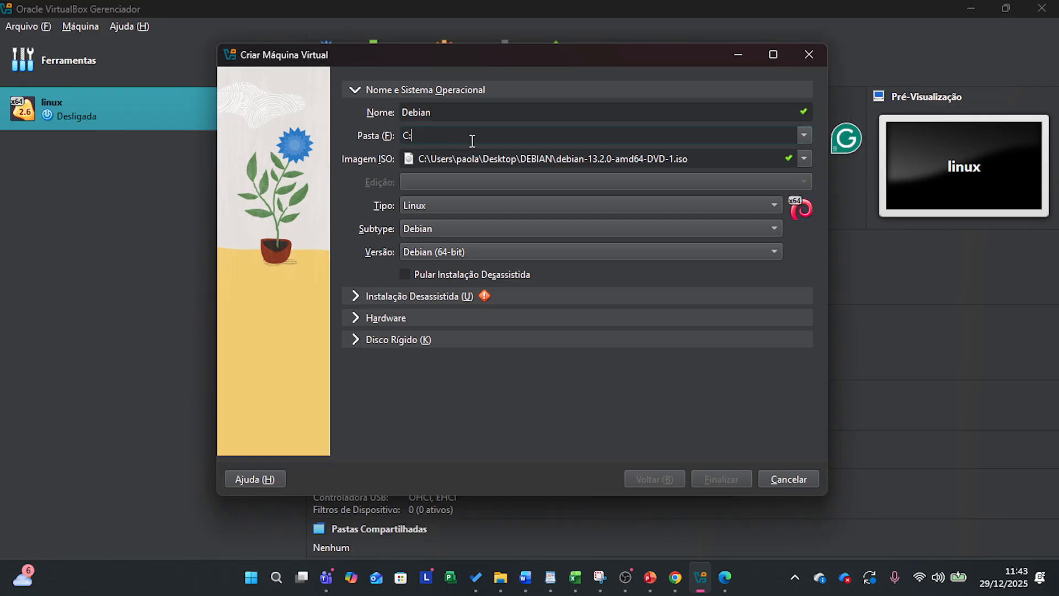
click(805, 136)
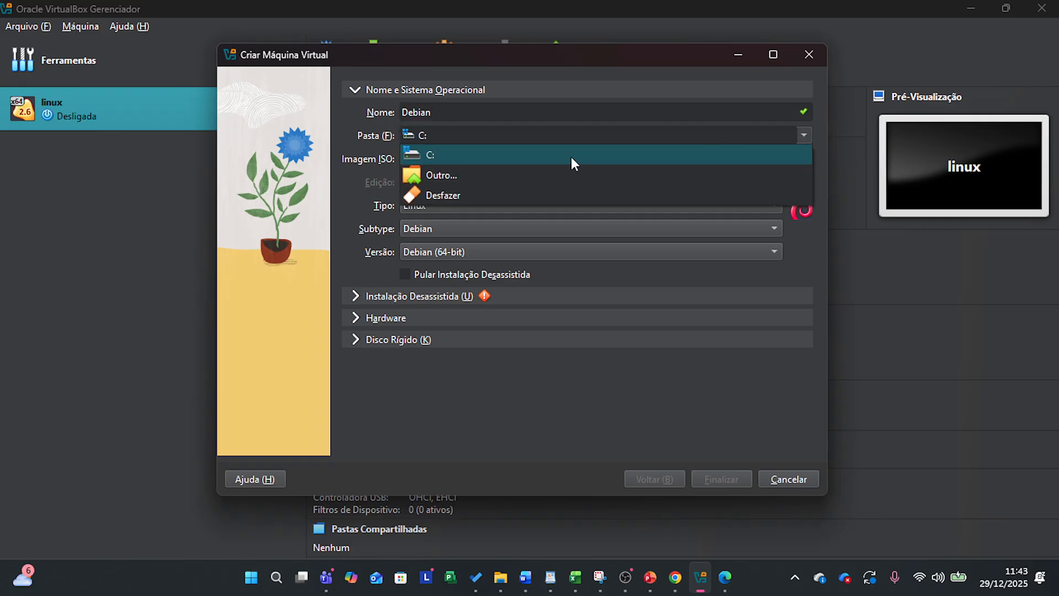
click(448, 174)
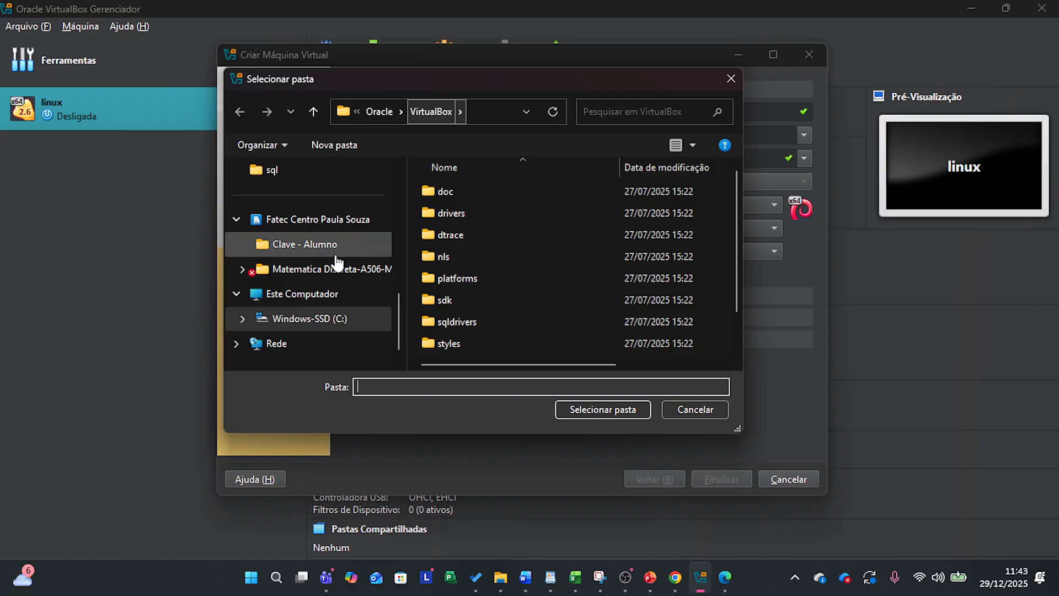
click(316, 320)
scroll(298, 248, up, 3)
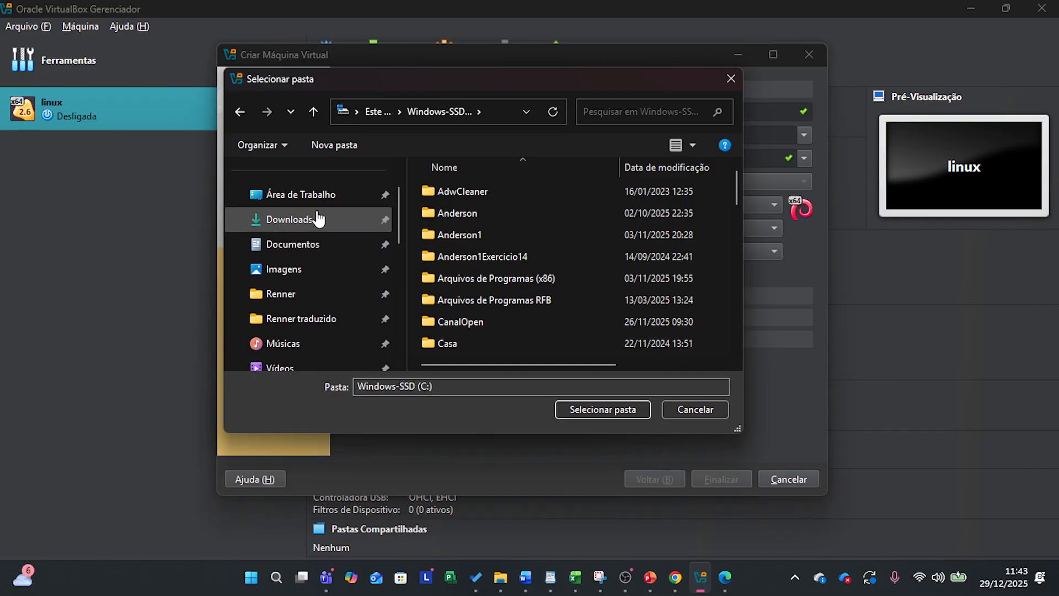
click(321, 197)
double_click(444, 197)
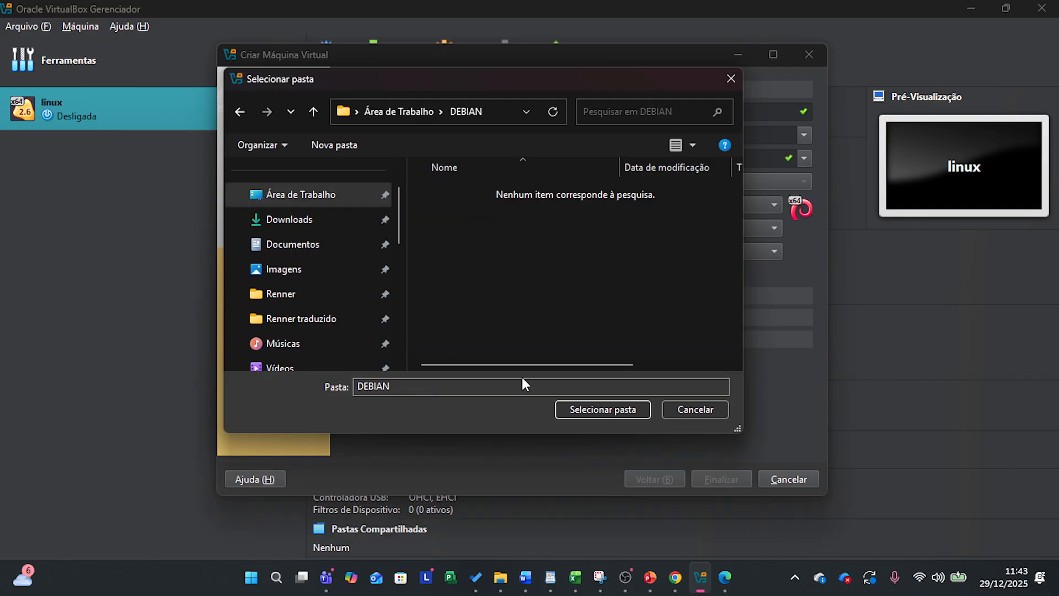
click(577, 407)
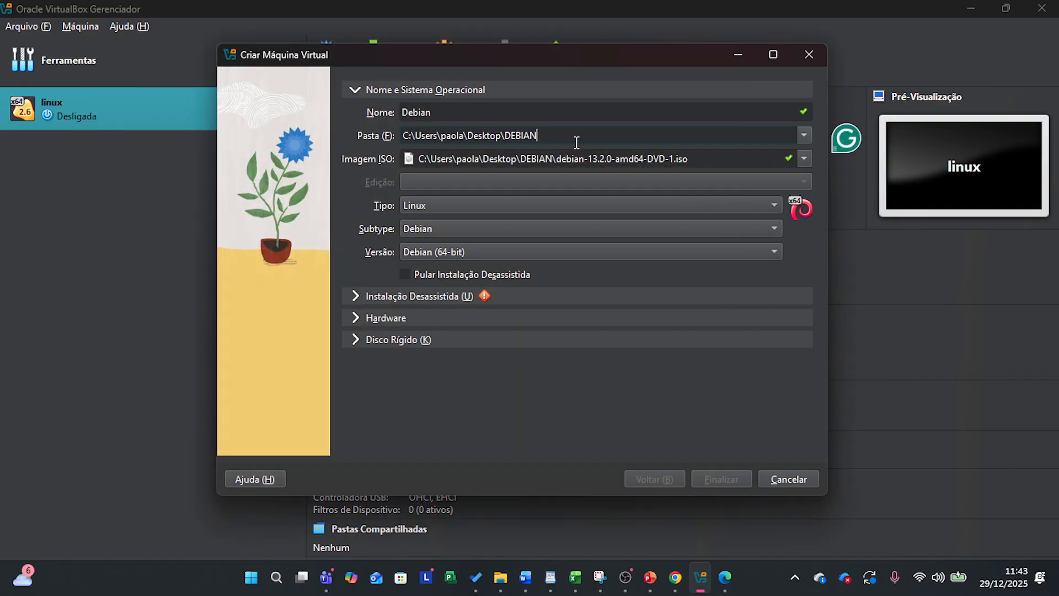
Review the unattended install, hardware and virtual hard disk sections of the new machine.
click(489, 296)
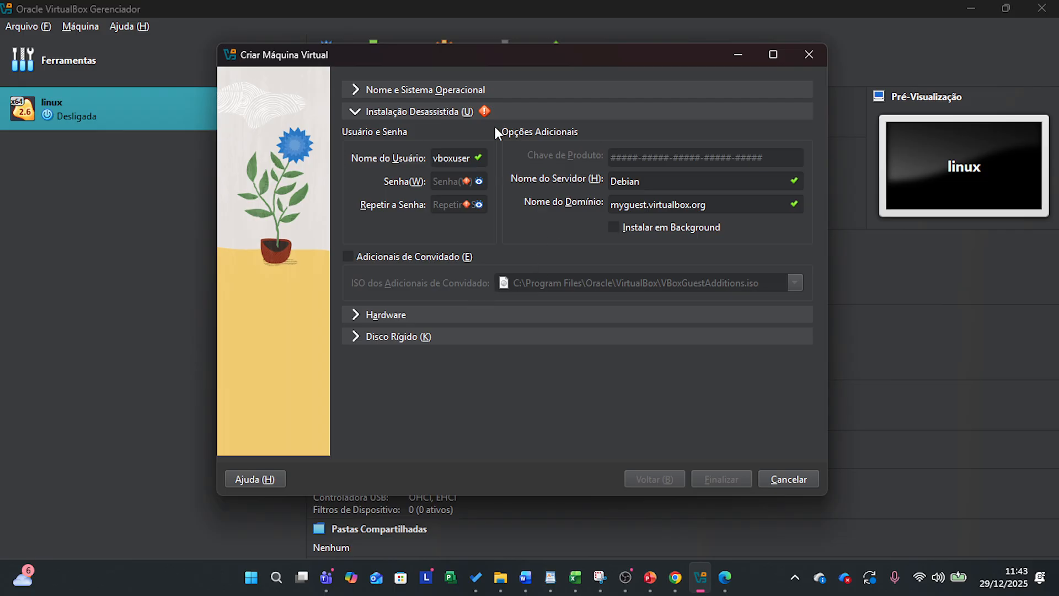
click(366, 314)
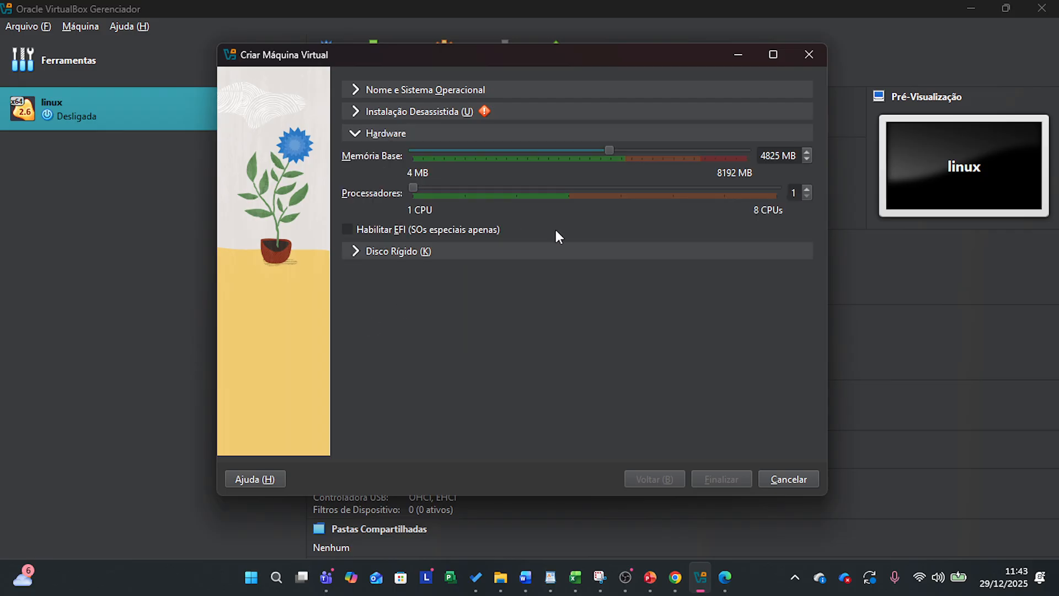
click(355, 254)
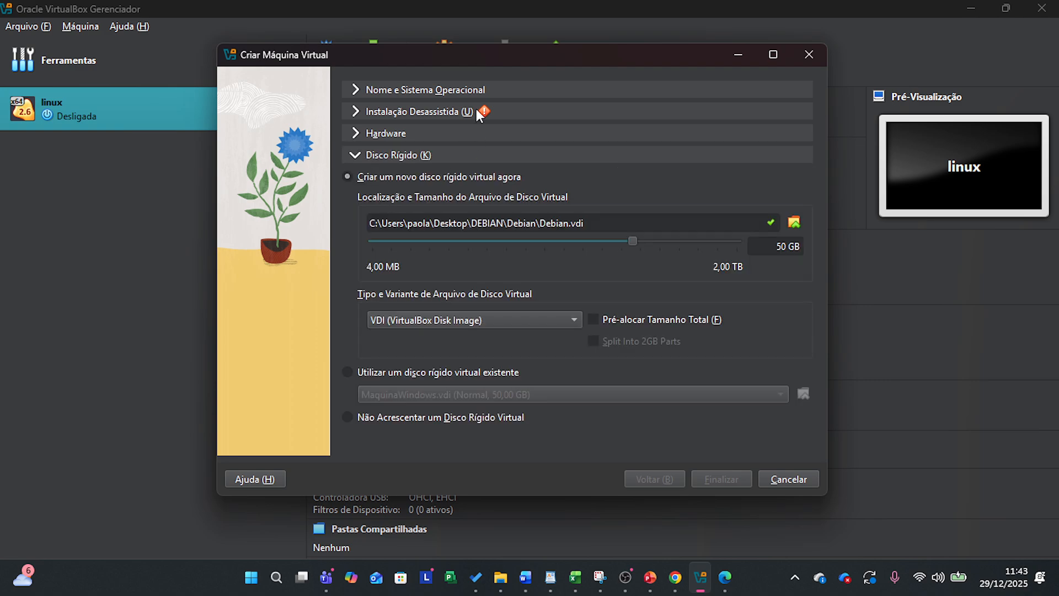
Start entering a visible user password, recheck the disk settings, then cancel the machine creation.
click(475, 109)
click(479, 181)
click(450, 182)
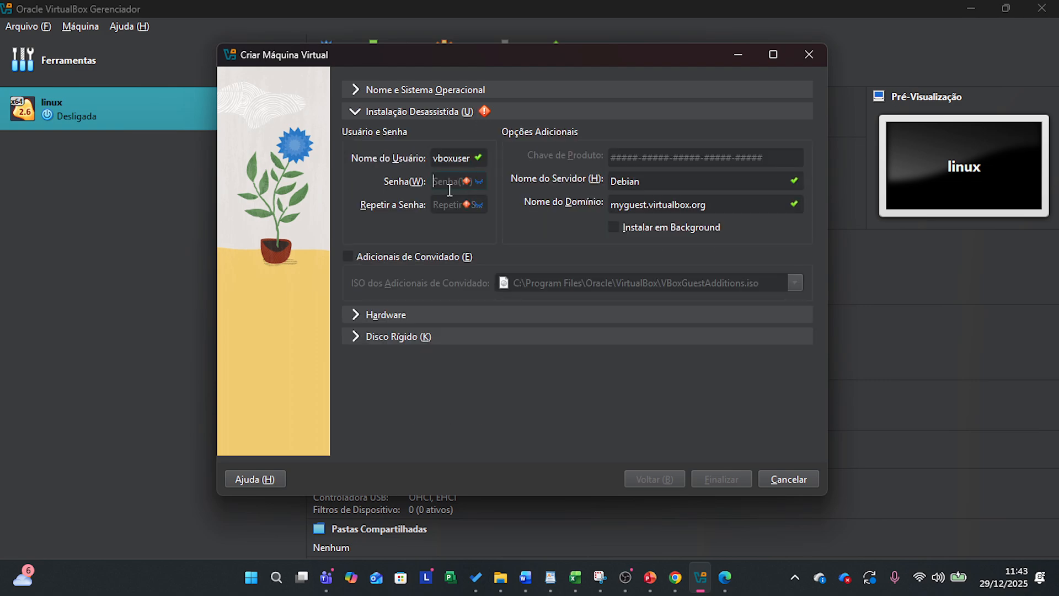
text(e)
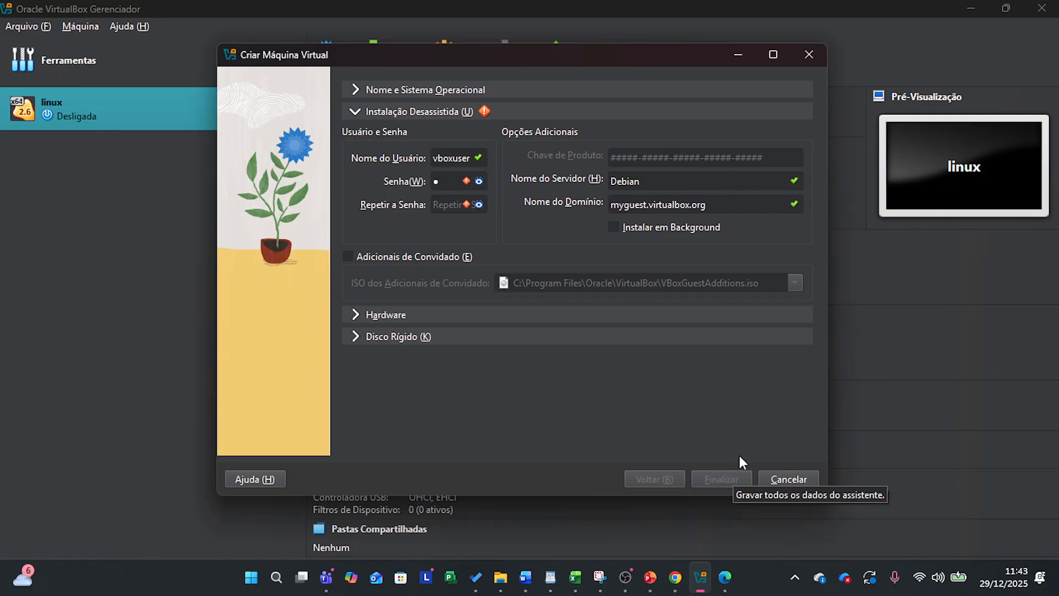
click(425, 338)
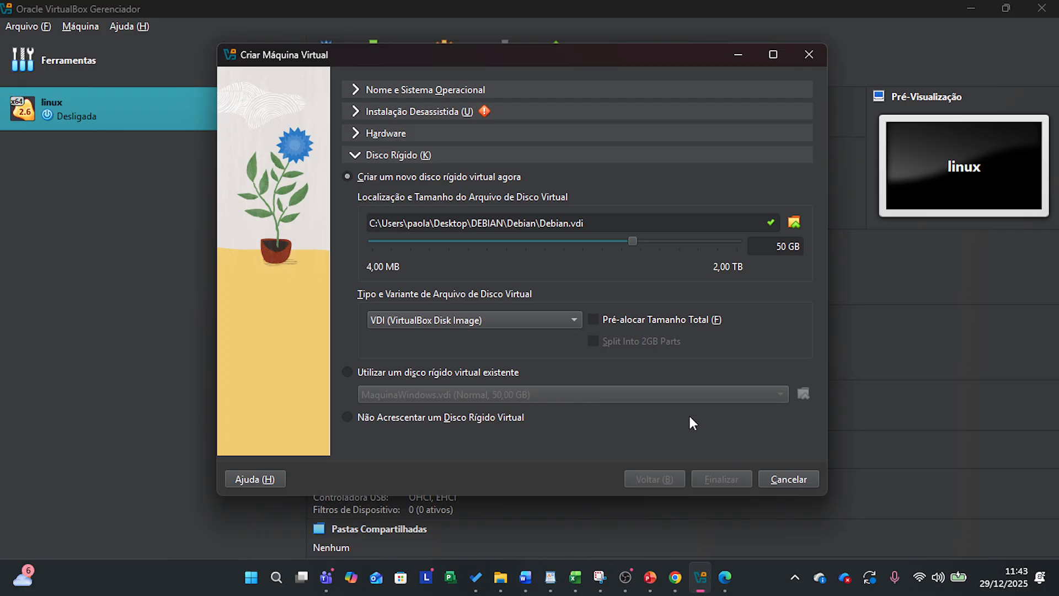
click(775, 478)
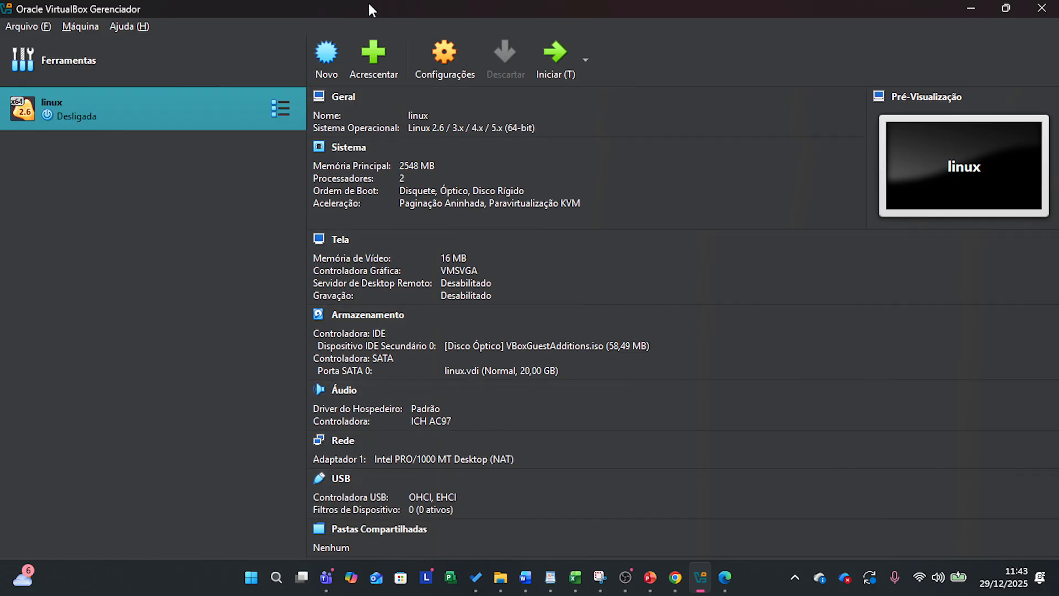
Start a new virtual machine named 'debian' with operating system type Linux.
click(326, 55)
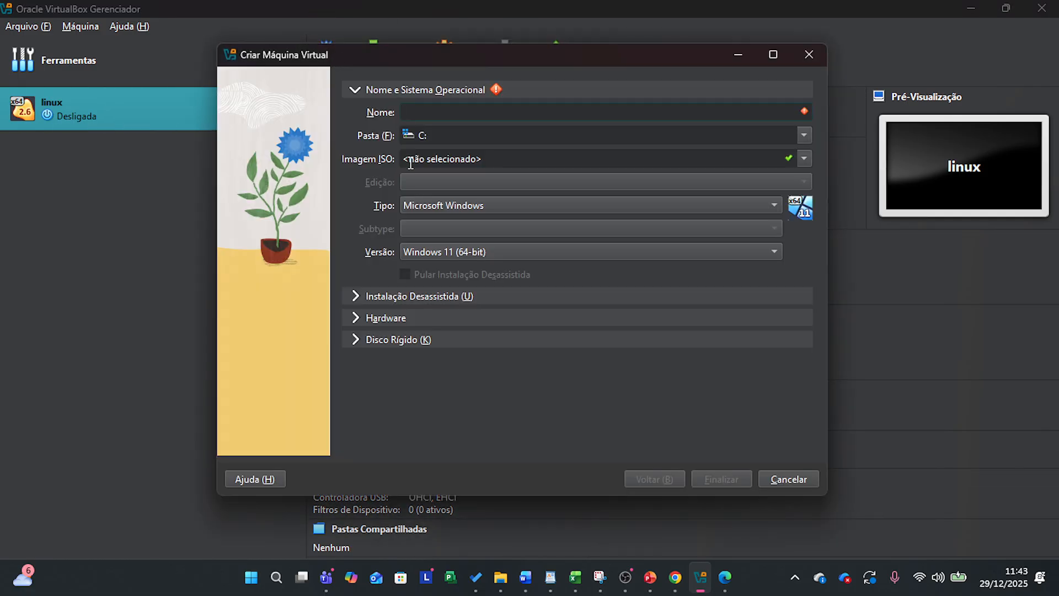
text(debian)
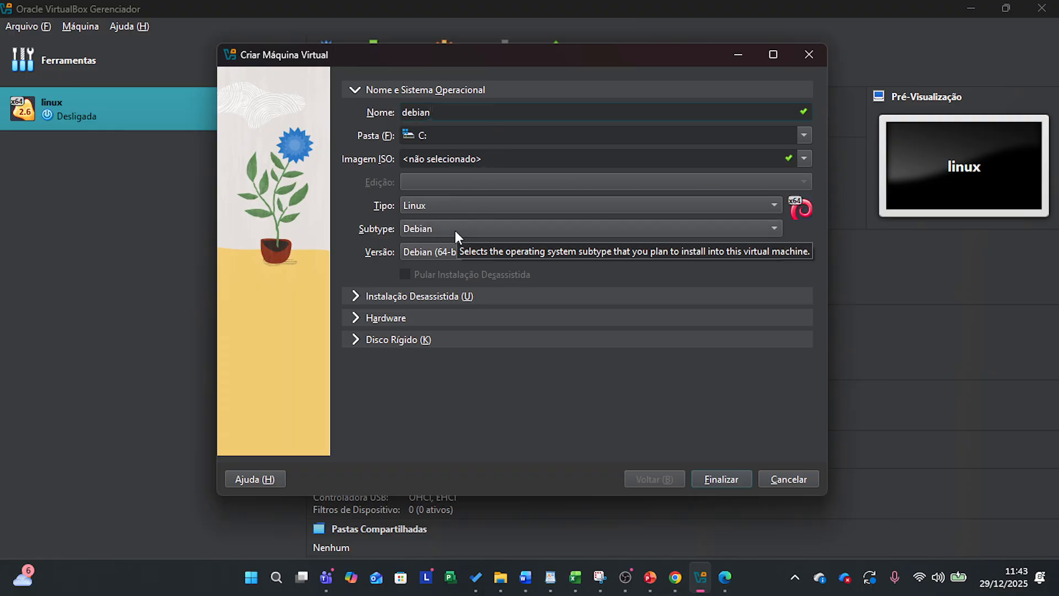
click(433, 206)
click(433, 206)
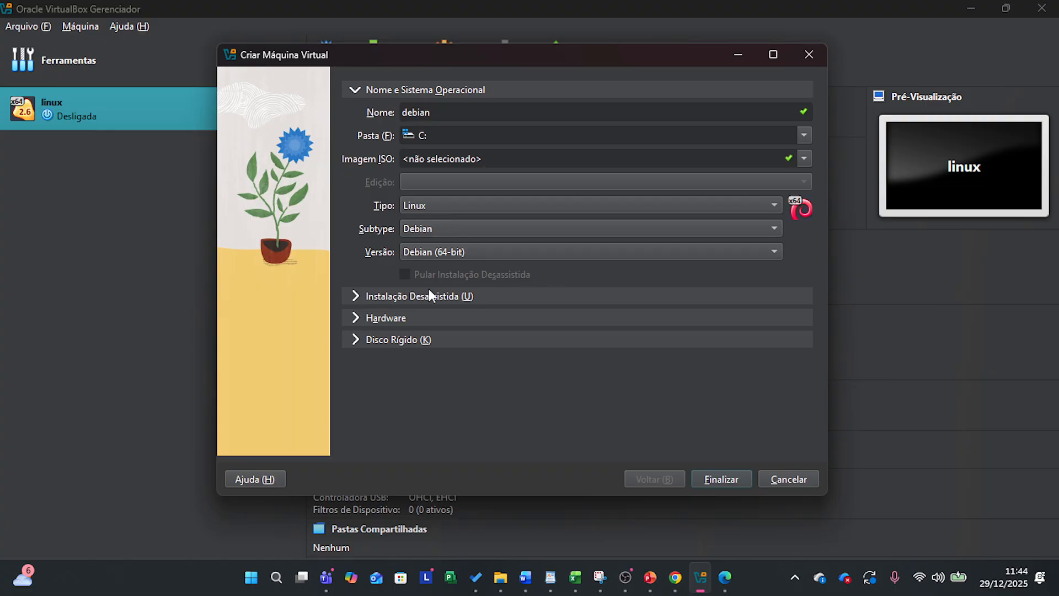
Give it 4096 MB base memory and a 50 GB disk, and finish creating it.
click(405, 322)
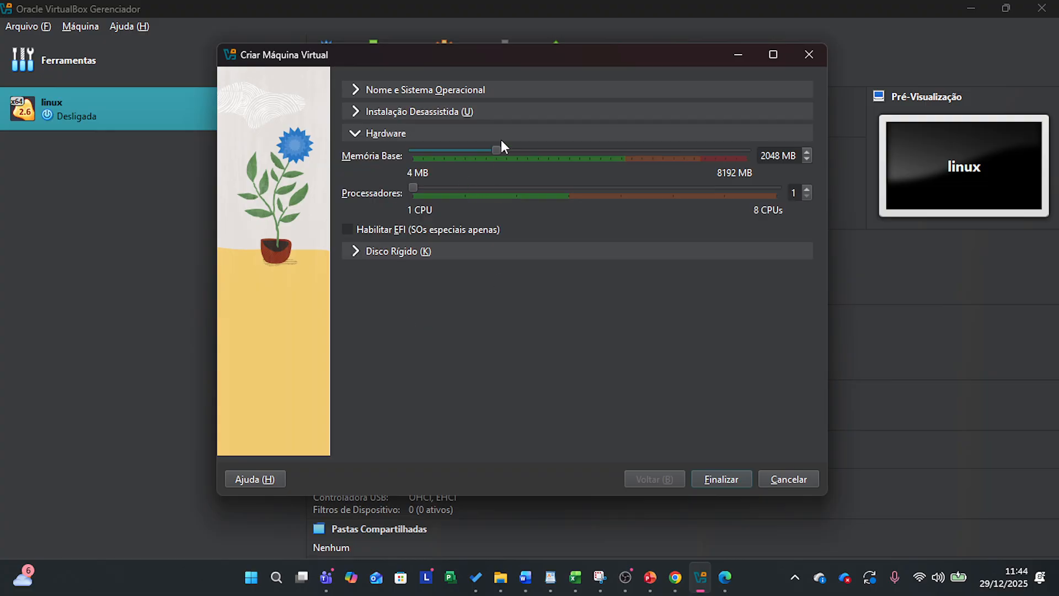
drag(498, 149, 586, 149)
click(469, 253)
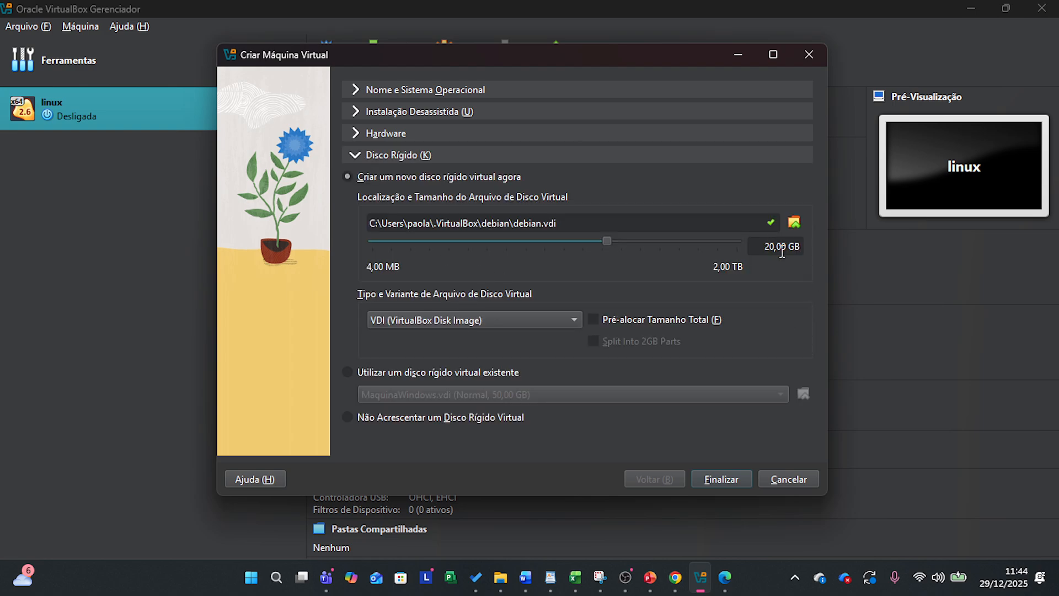
drag(788, 247, 745, 244)
text(50)
click(729, 479)
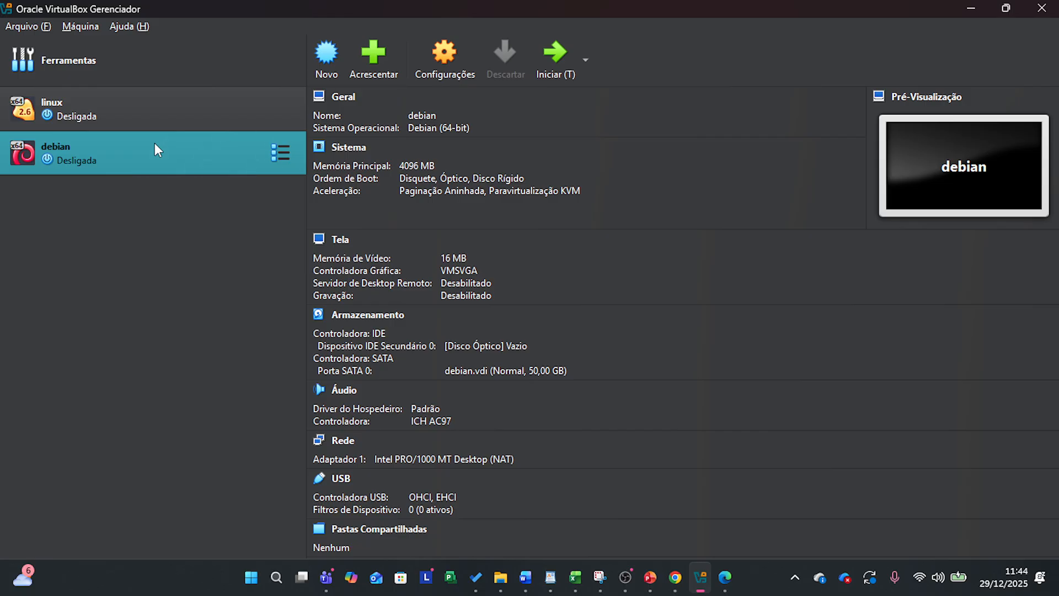
Dismiss the add-machine file chooser and start the debian virtual machine.
click(374, 74)
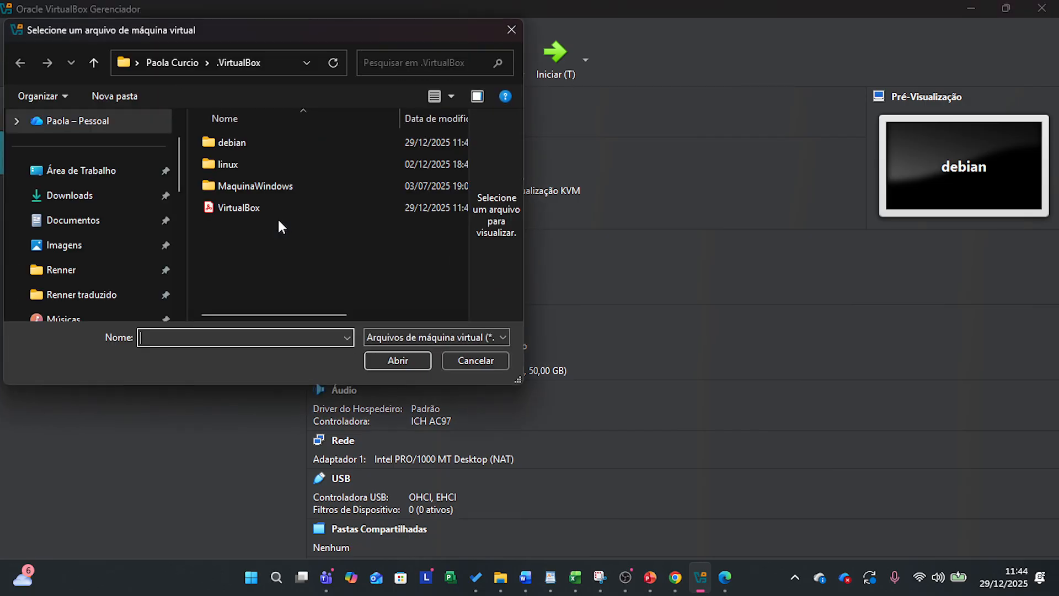
click(512, 30)
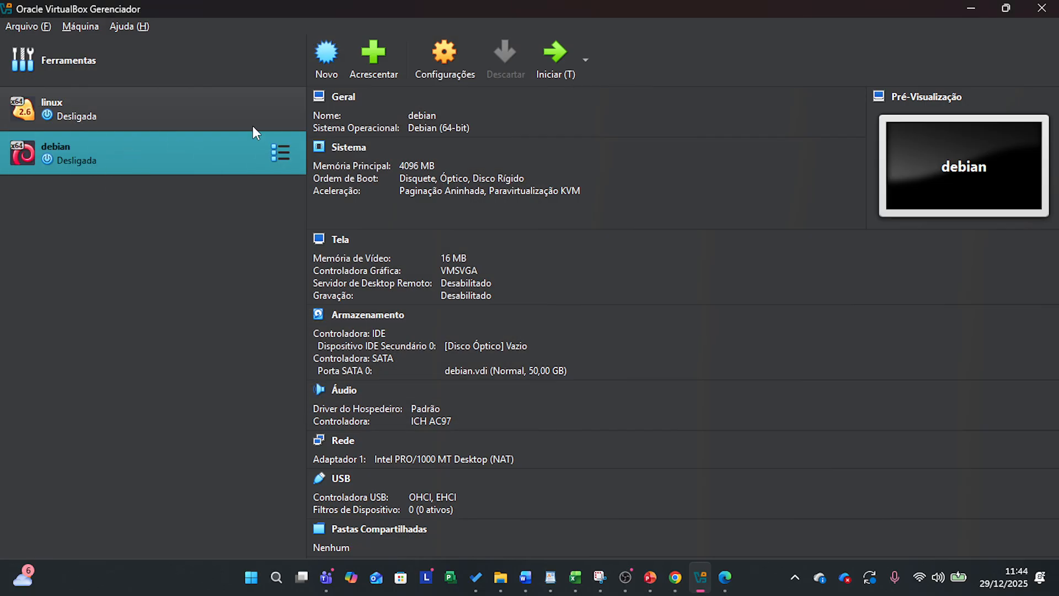
click(555, 60)
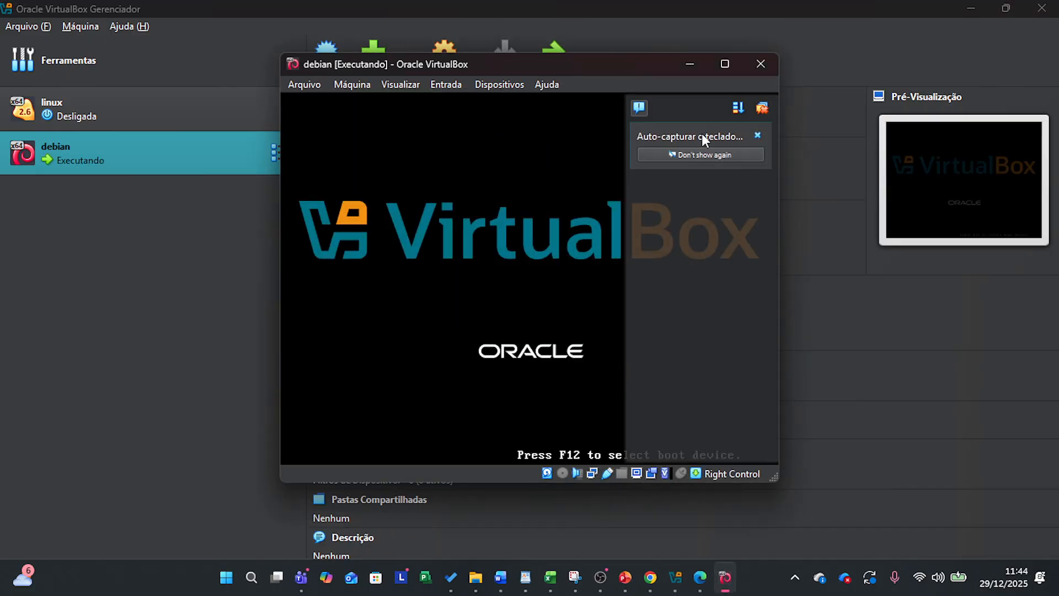
Mount debian-13.2.0-amd64-DVD-1 from Desktop\DEBIAN, reboot from it, and maximize the VM window.
click(759, 135)
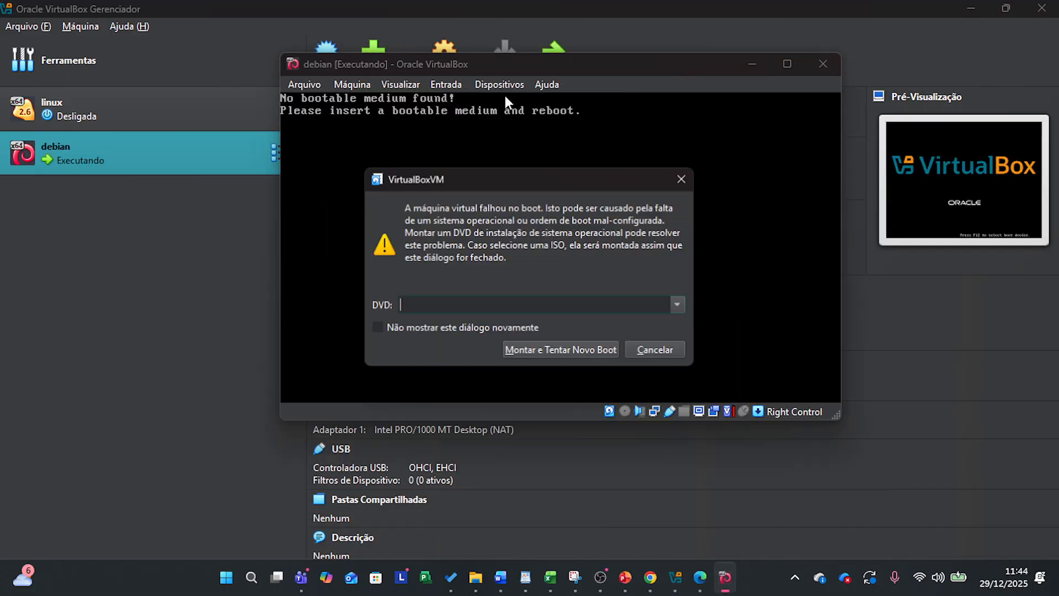
click(677, 305)
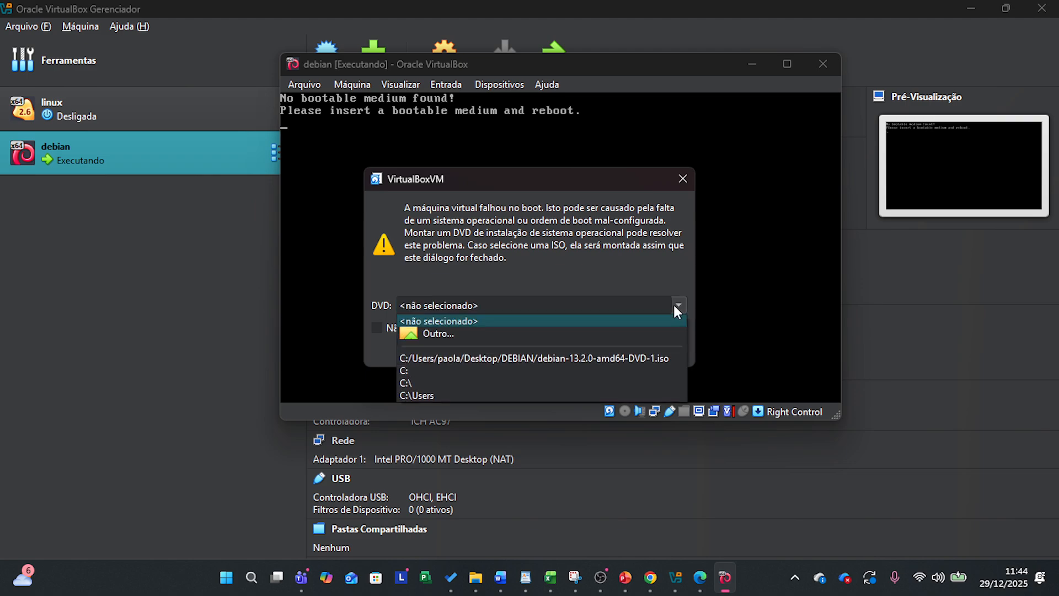
click(477, 332)
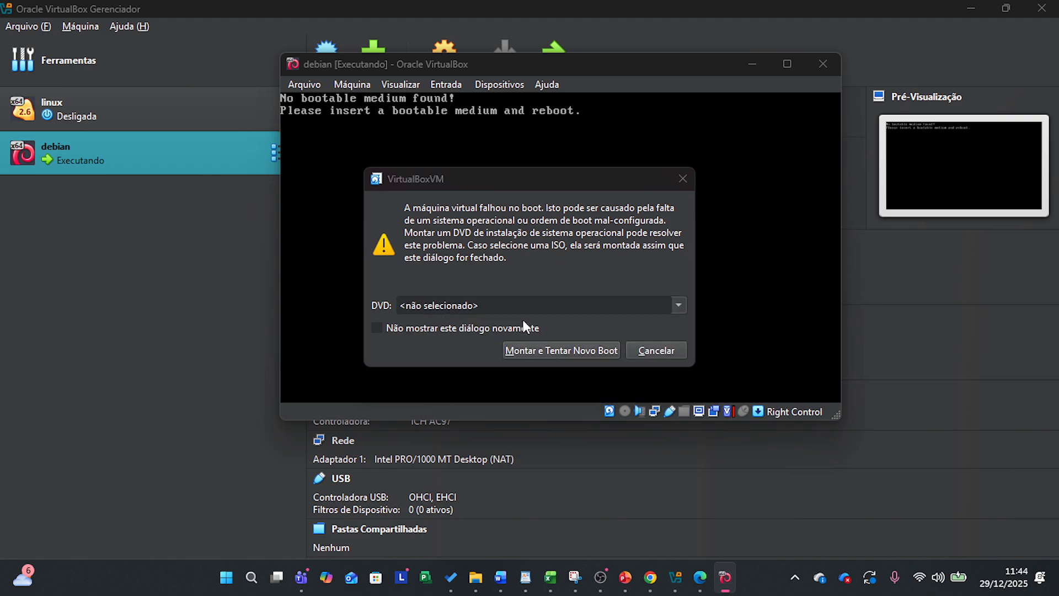
scroll(448, 308, up, 5)
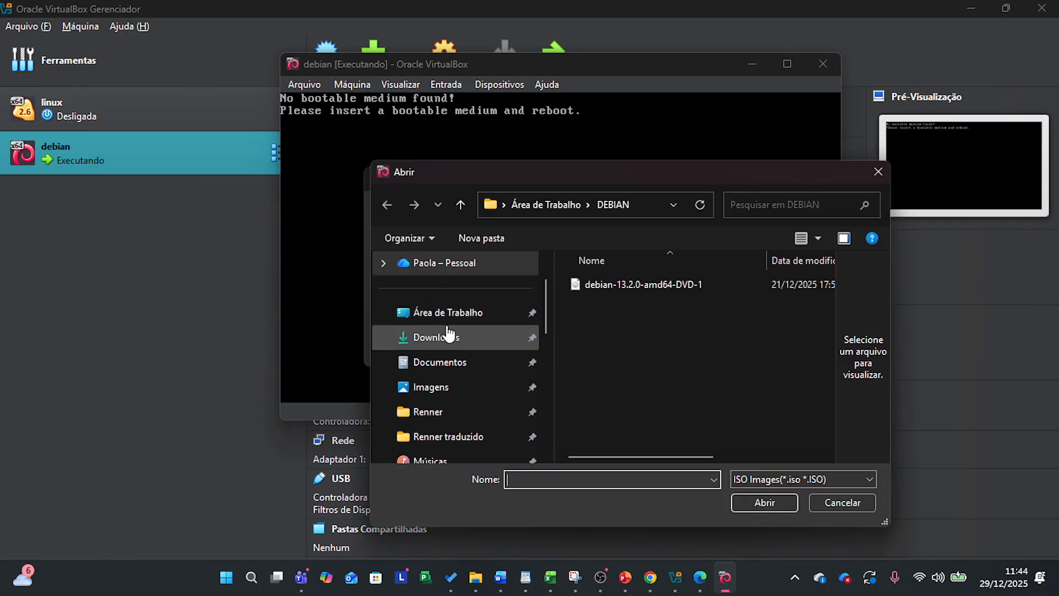
click(425, 312)
double_click(594, 286)
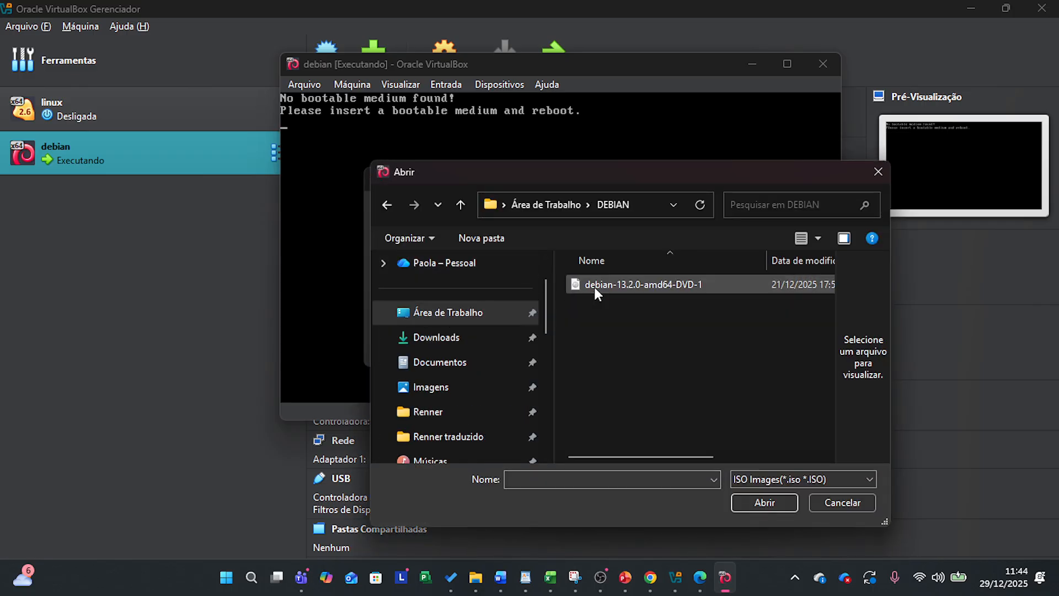
click(643, 284)
click(754, 500)
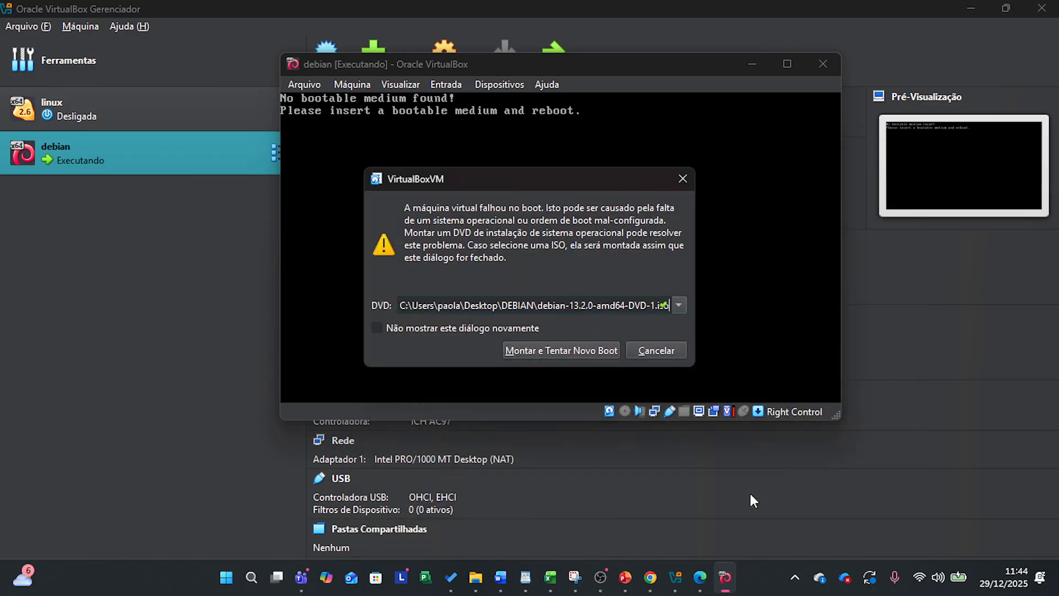
click(563, 352)
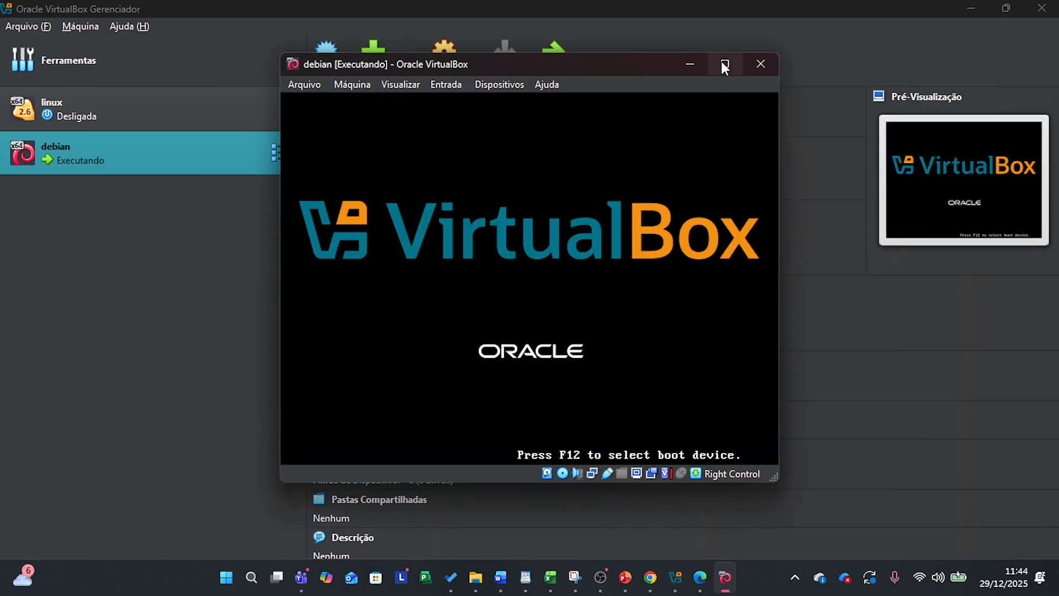
click(725, 66)
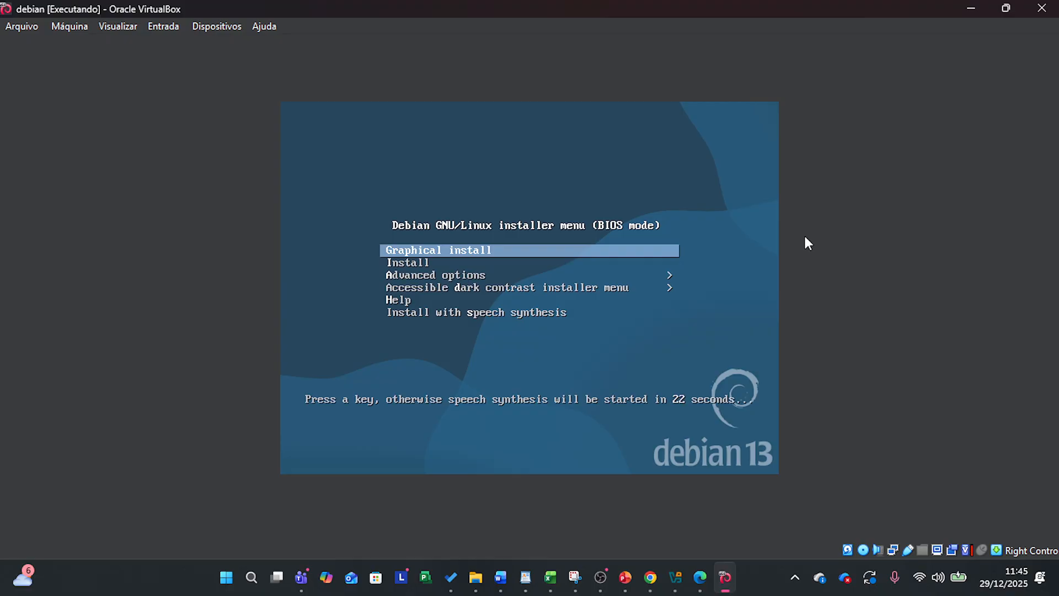
Select the text-mode Install entry in the Debian boot menu and launch it.
key(Down)
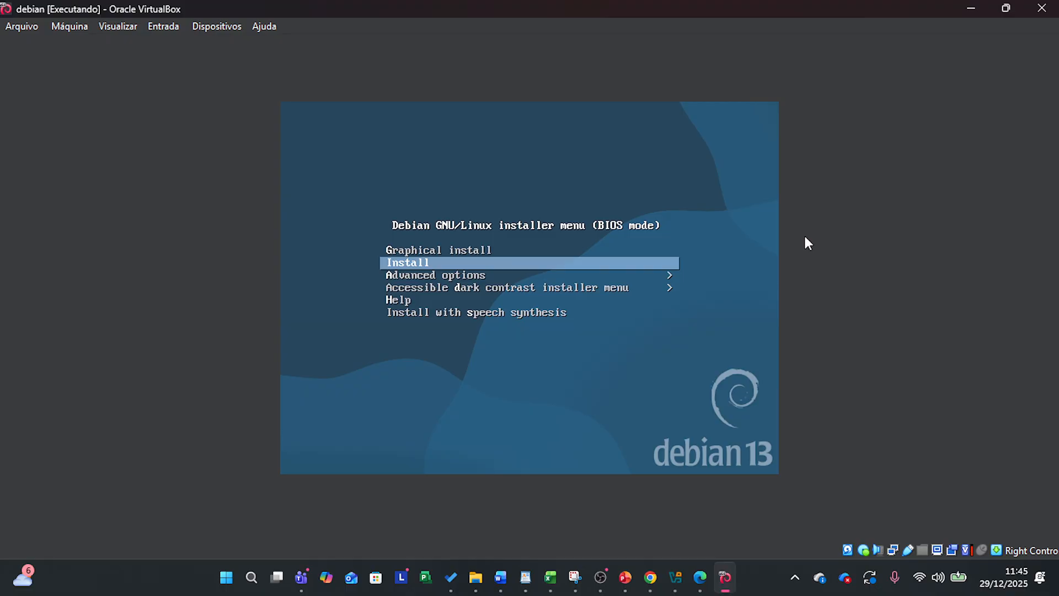
key(Return)
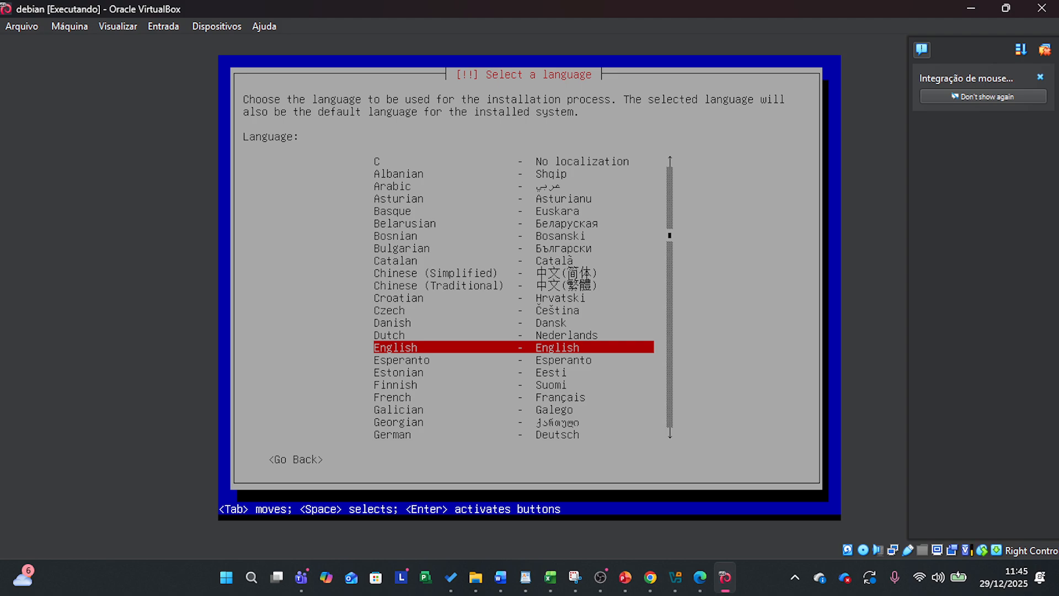
Move through the installer language list to Portuguese (Brazil) and confirm it.
key(e)
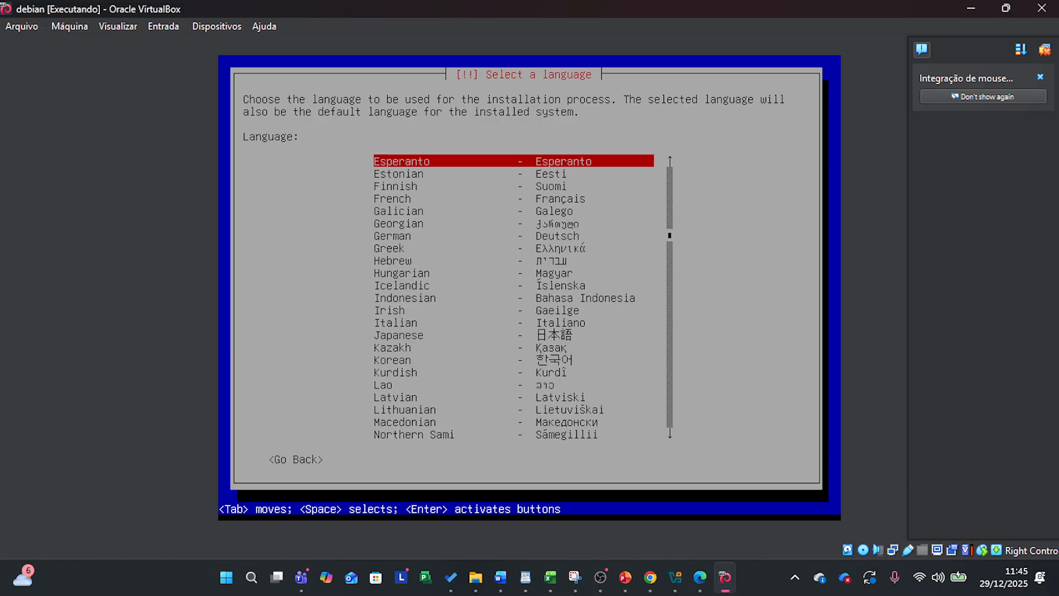
key(Up)
key(Up)
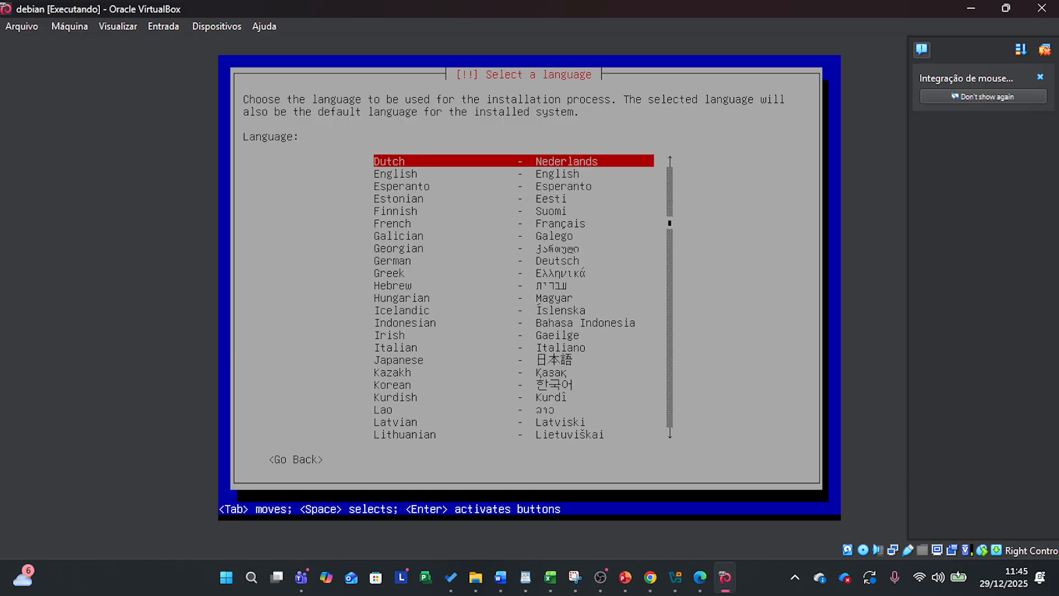
key(Down)
key(Down)
key(Down)
key(Down)
key(Down)
key(Down)
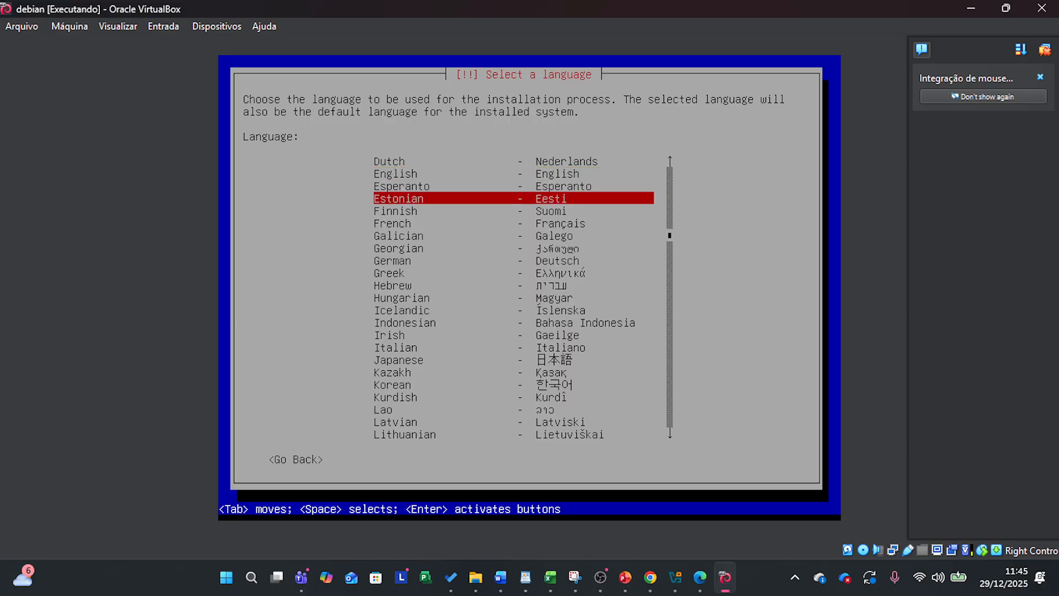
key(Down)
key(Down)
key(Down)
key(s)
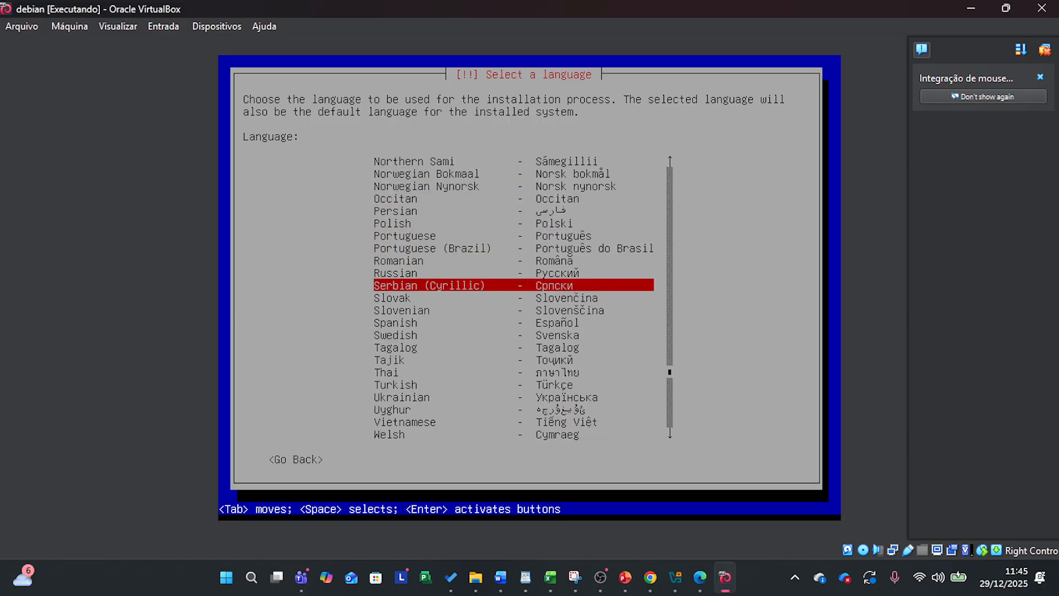
key(Down)
key(Down)
key(Down)
key(Down)
key(Up)
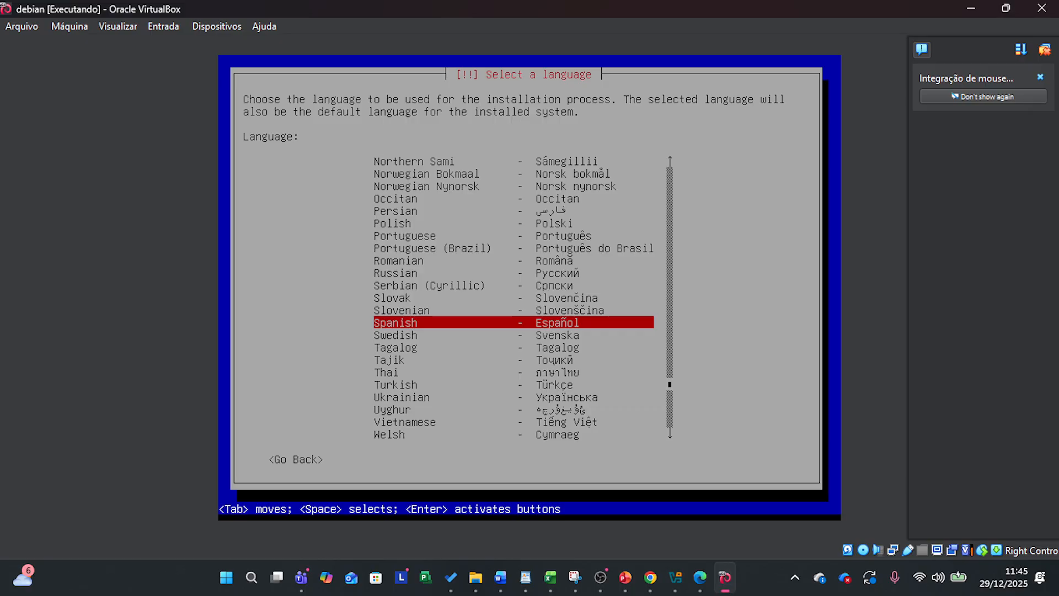
key(p)
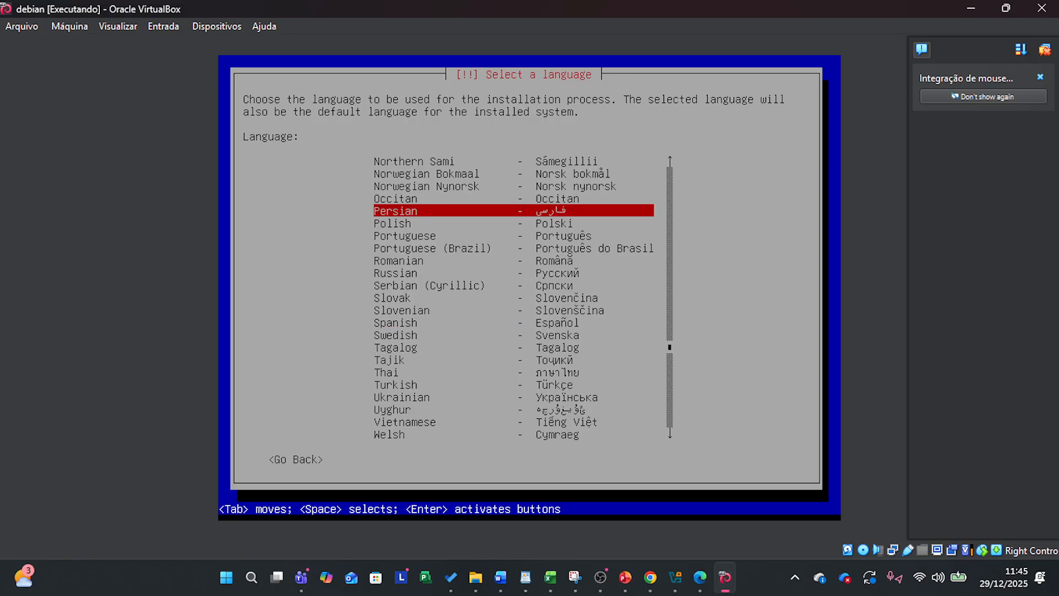
key(Down)
key(Down)
key(Down)
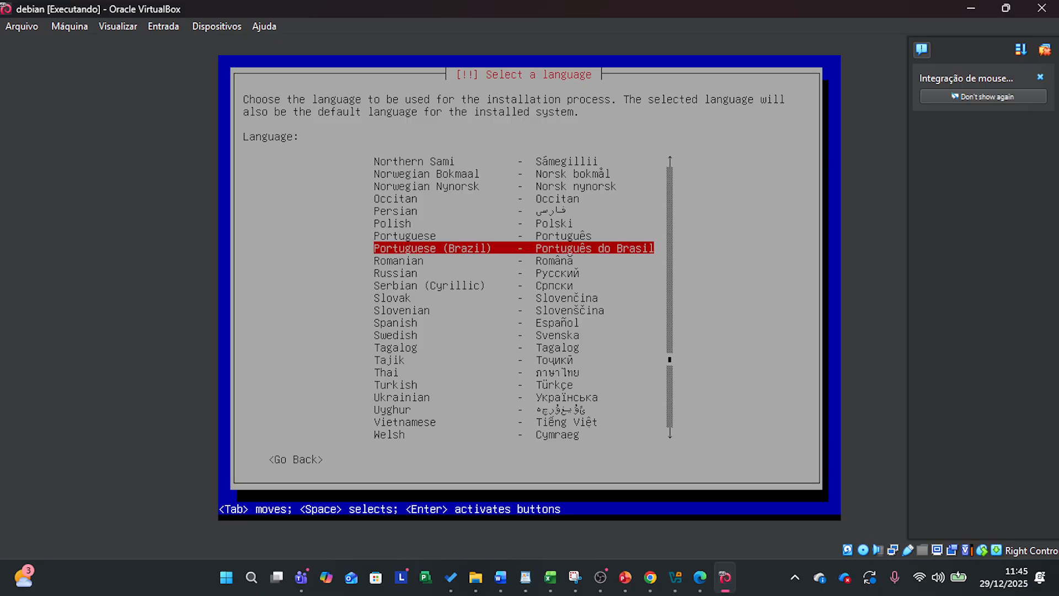
key(Return)
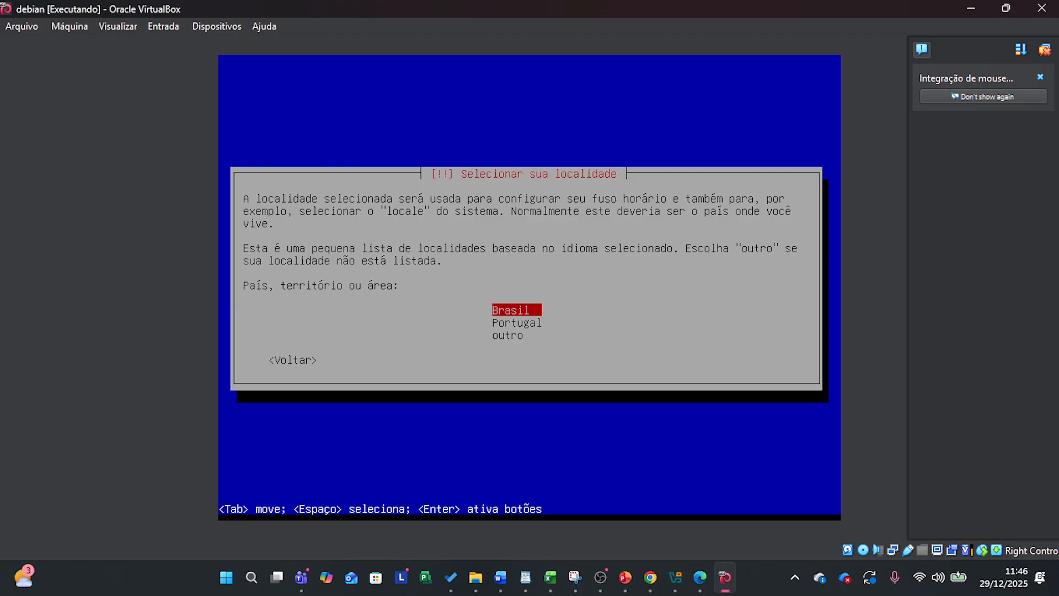
Accept Brasil as the location and the Português Brasileiro keyboard layout.
key(Return)
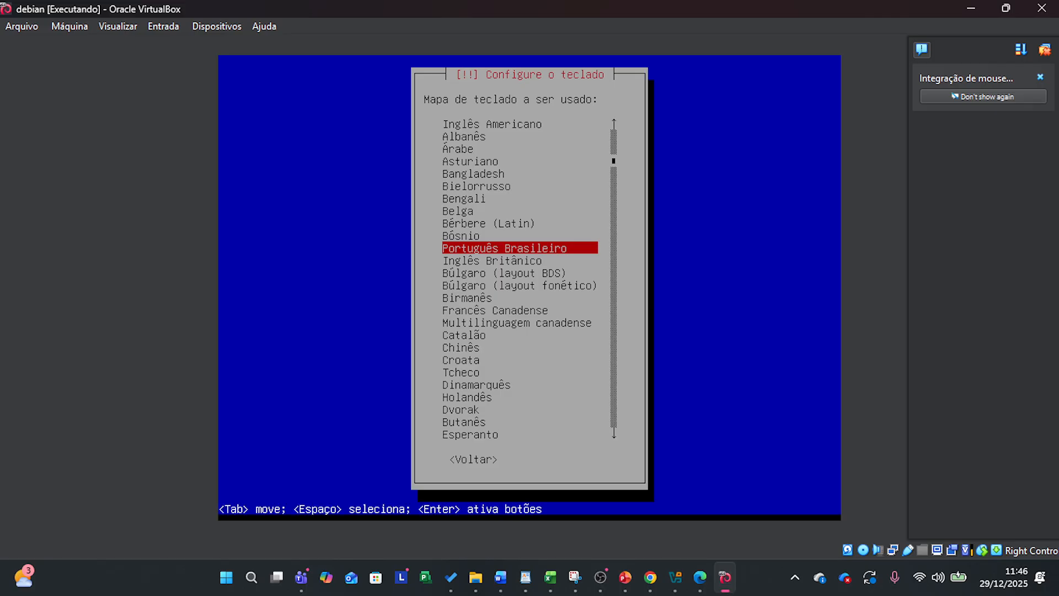
key(Return)
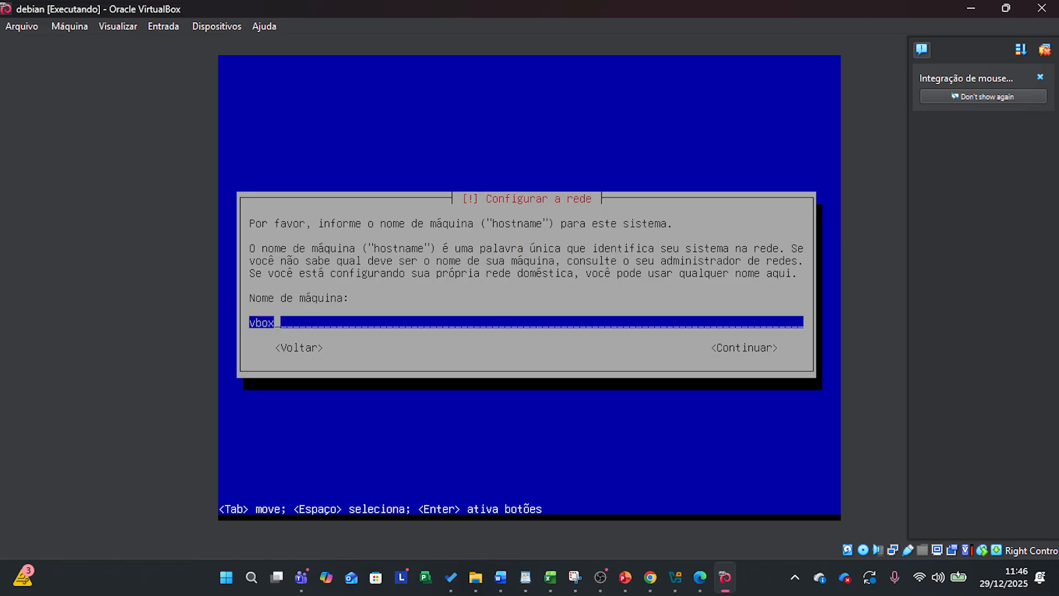
Replace the hostname 'vbox' with 'MaquinaDebian' and leave the domain name empty.
key(BackSpace)
key(BackSpace)
key(BackSpace)
key(BackSpace)
text(MaquinaDebian)
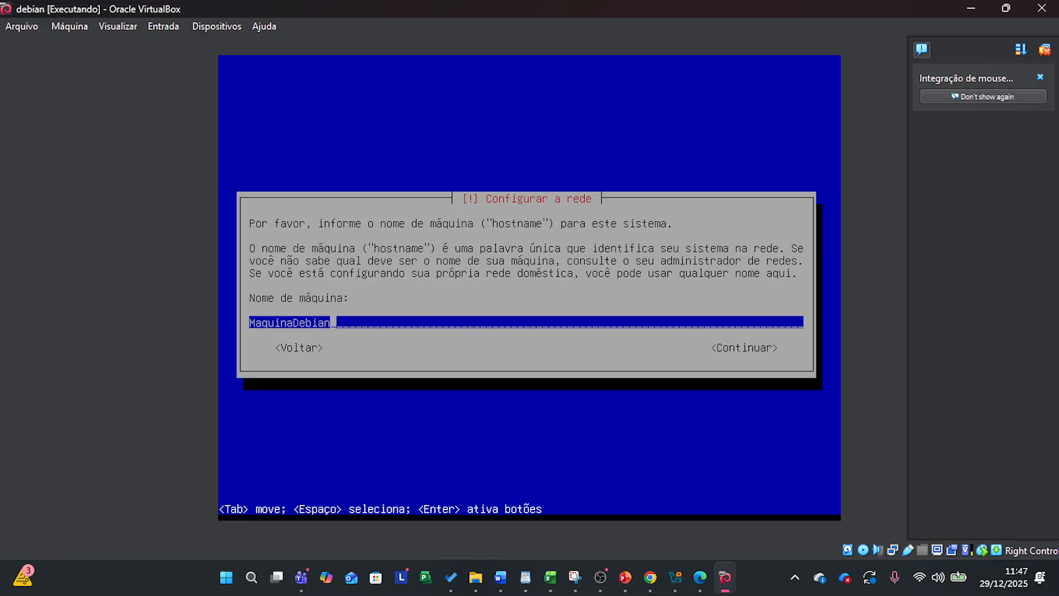
key(Return)
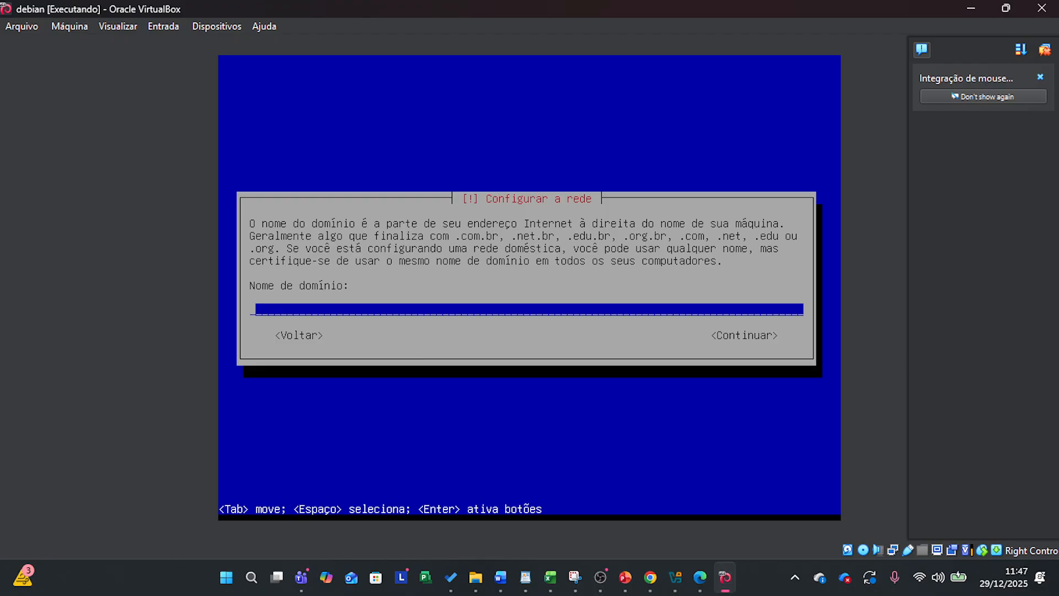
key(Return)
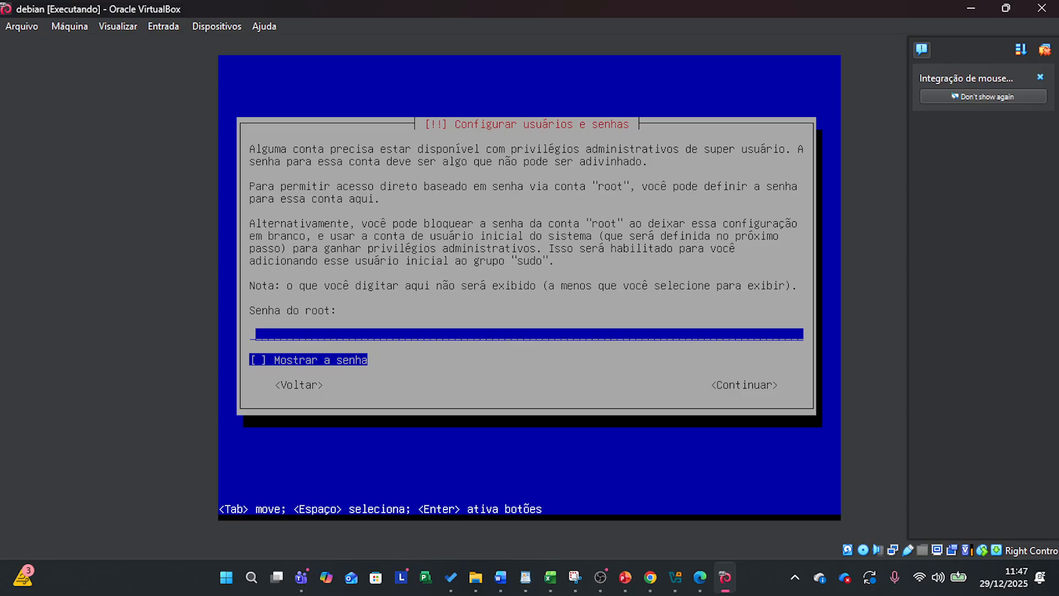
Enter the root password, reveal it to fix the mistyped ending, and submit it.
text(********)
key(Tab)
key(space)
key(Tab)
key(Tab)
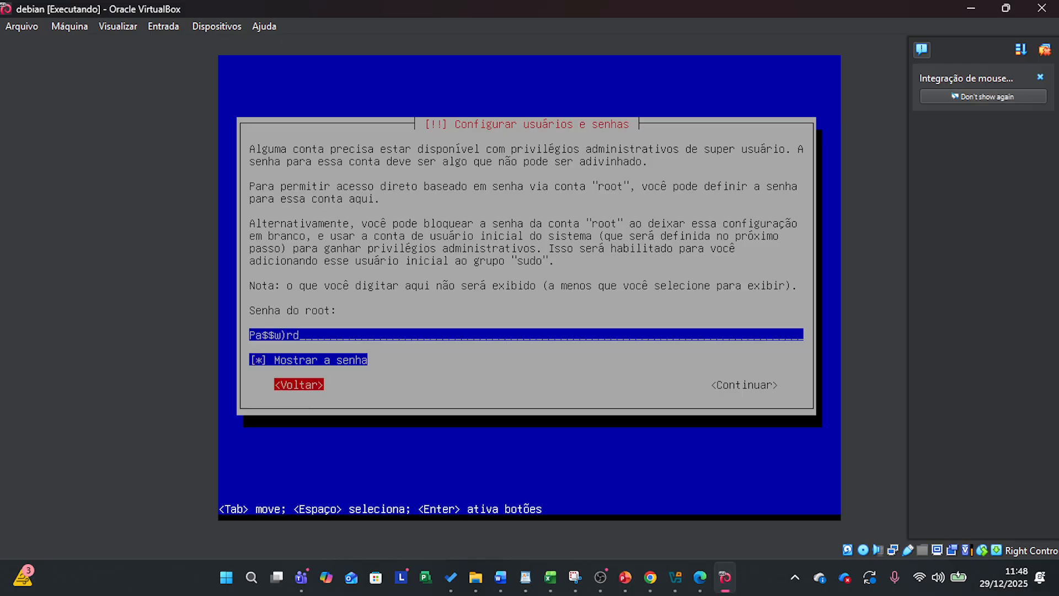
key(Tab)
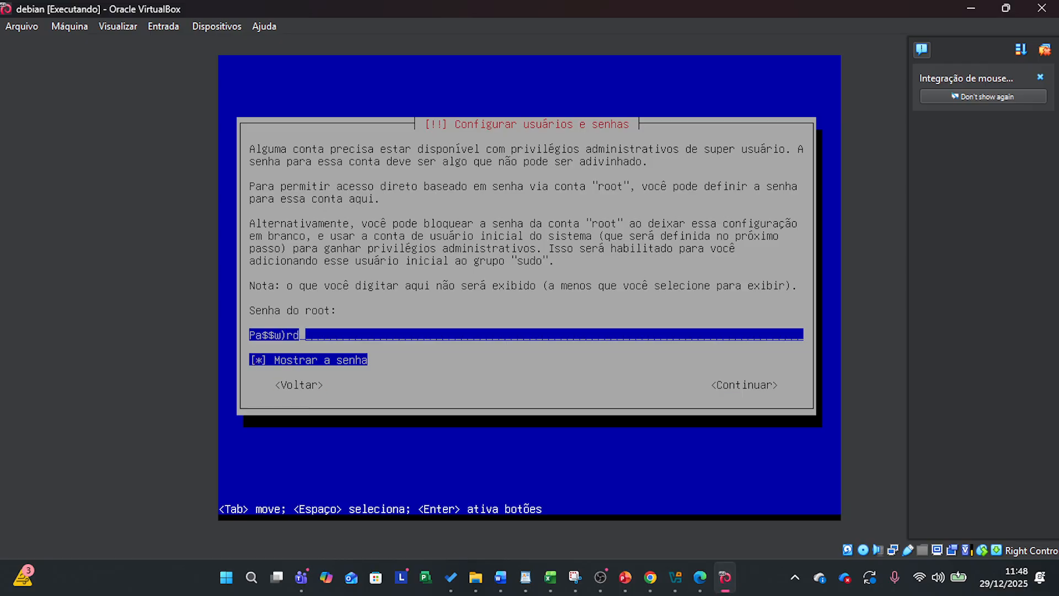
key(BackSpace)
key(BackSpace)
key(BackSpace)
text(0rd)
key(Return)
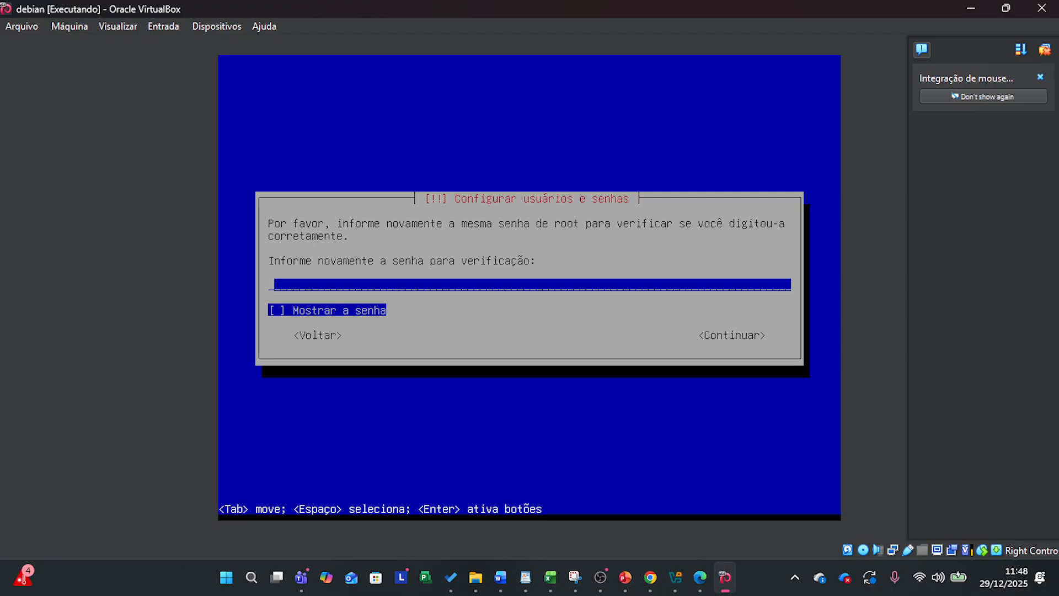
Retype the root password in the verification field and reveal it to check.
text(********)
key(Tab)
key(space)
key(Tab)
Confirm the repeated root password, enter the new user's full name, and accept the suggested username.
key(Return)
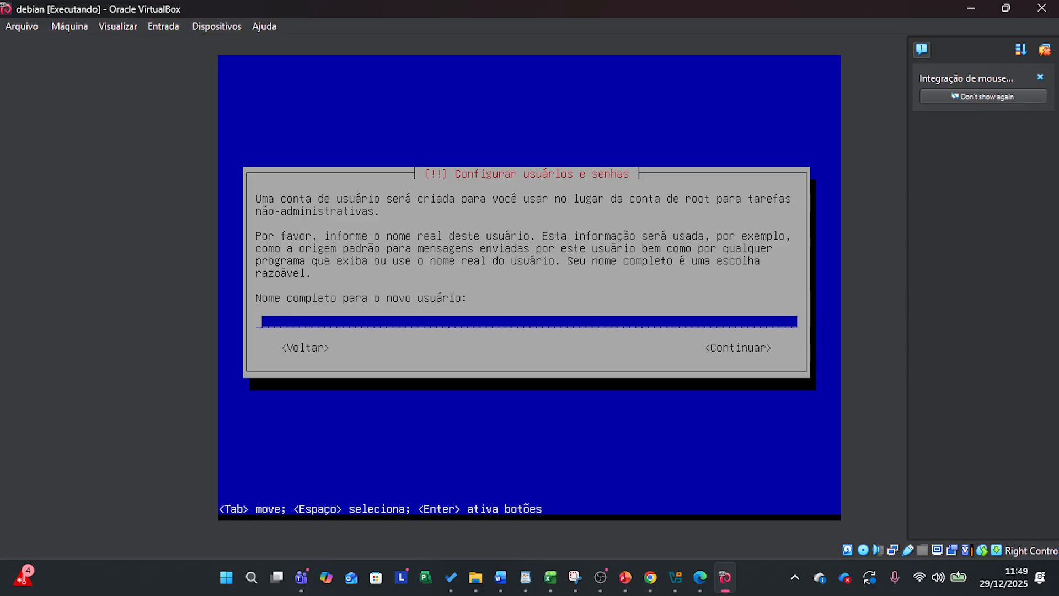
text(anderson curcio)
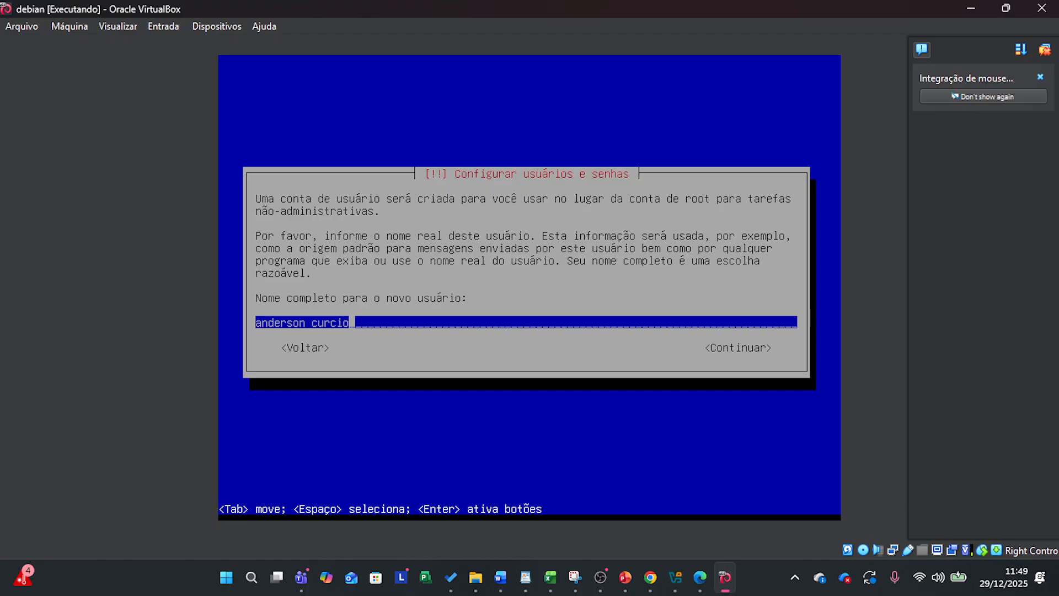
key(Return)
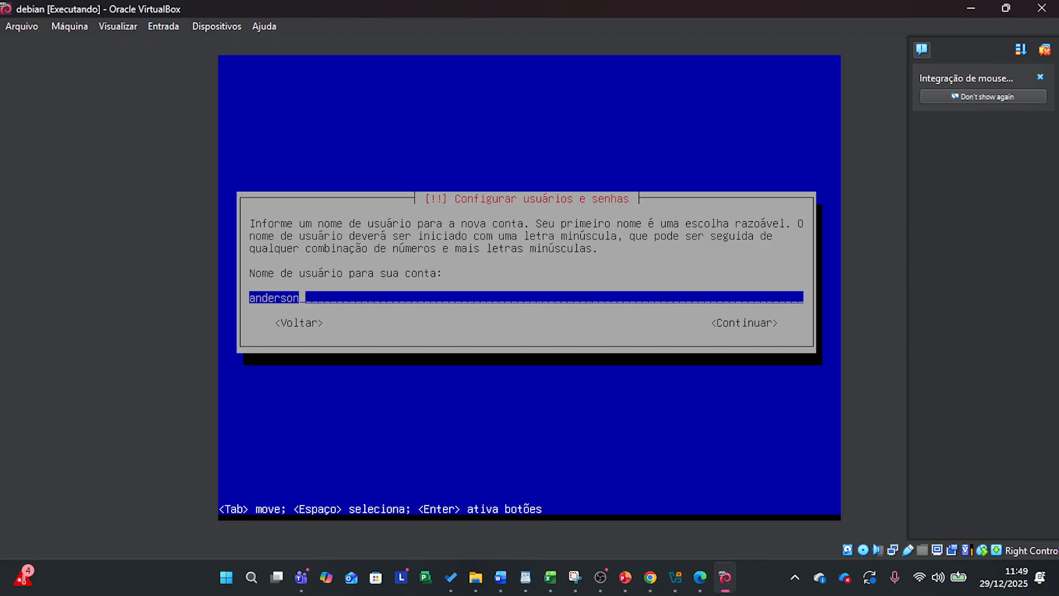
key(Return)
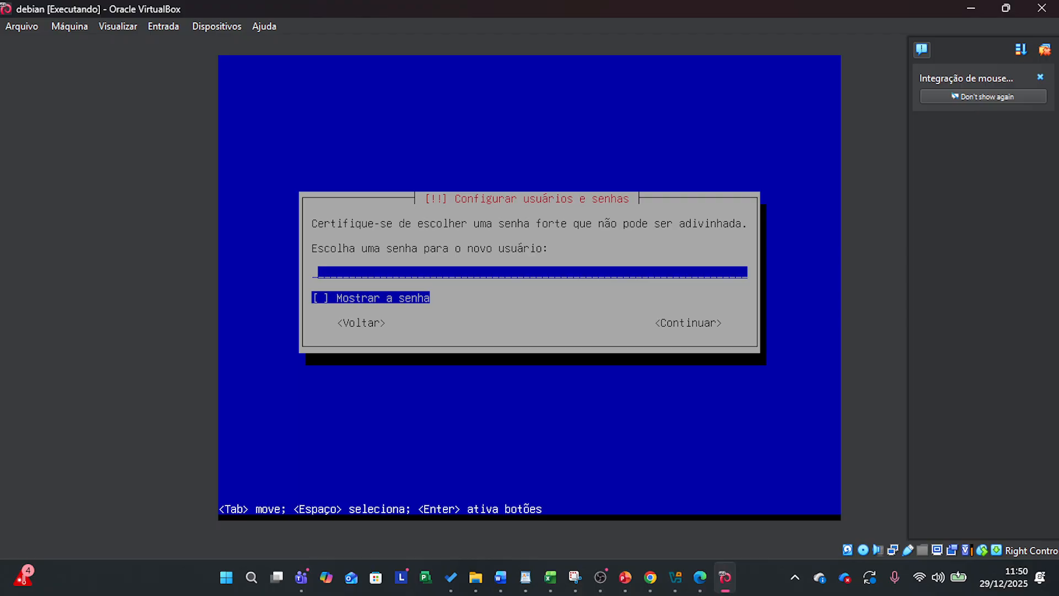
Enter the new user's password, ticking Mostrar a senha to check it, and continue.
text(********)
key(Tab)
key(space)
key(Tab)
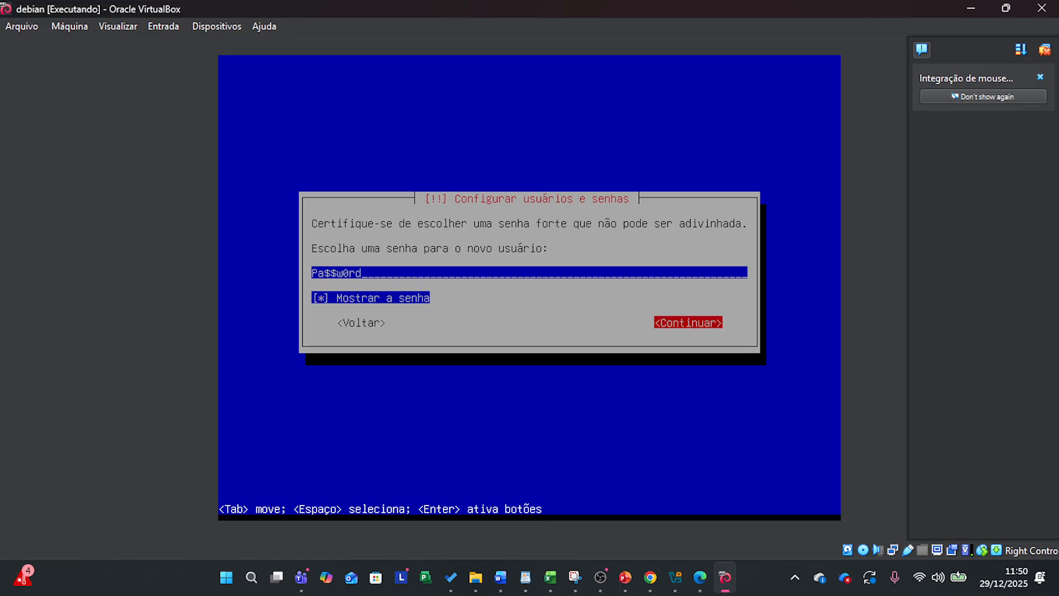
key(Return)
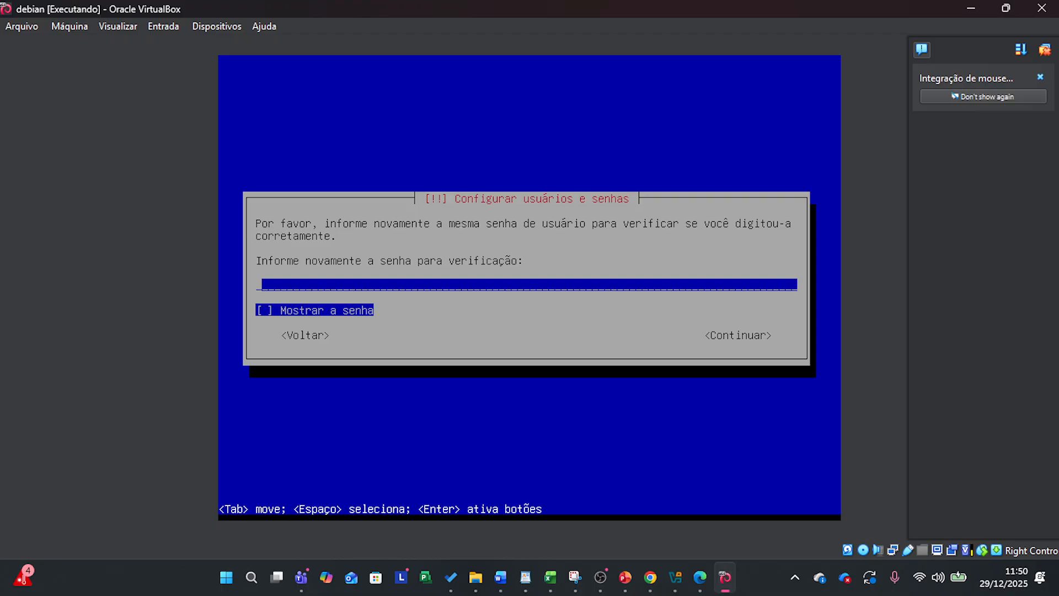
Retype the user password for verification with Mostrar a senha ticked, and continue.
text(Password)
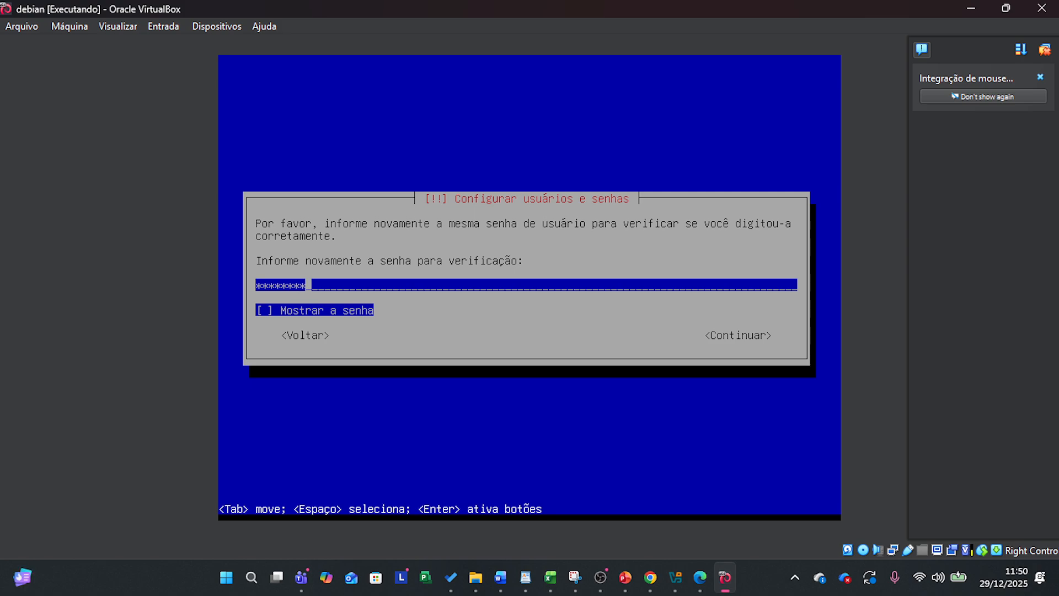
key(Tab)
key(space)
key(Tab)
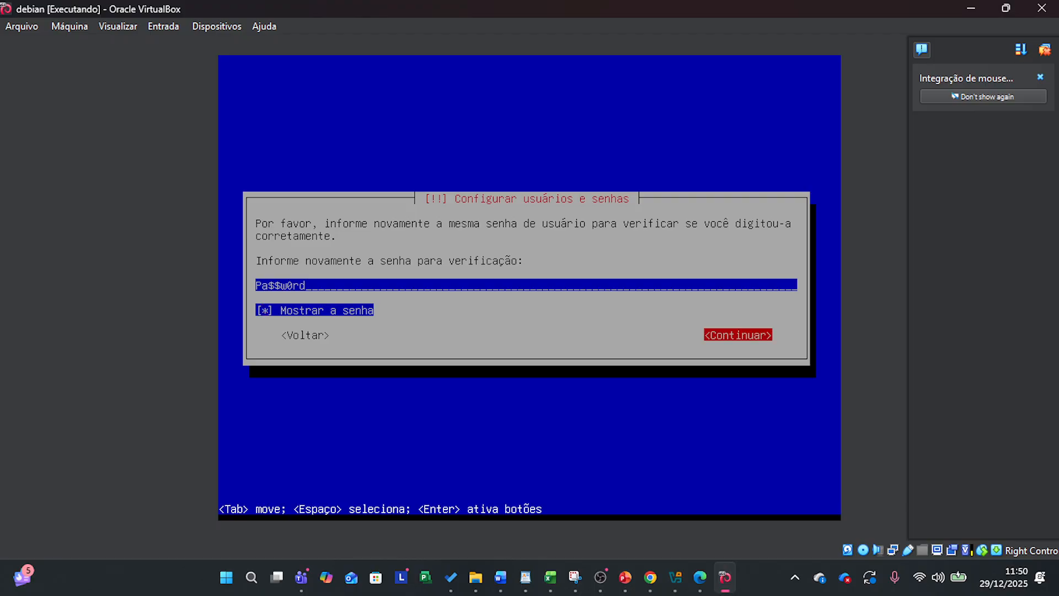
key(Return)
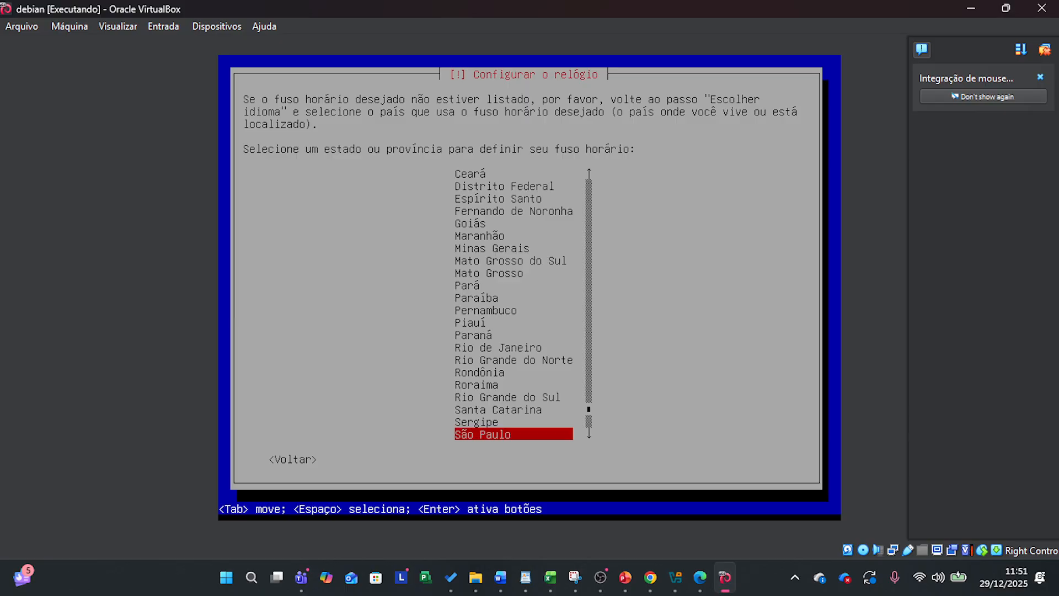
Confirm São Paulo as the clock's time zone.
key(Return)
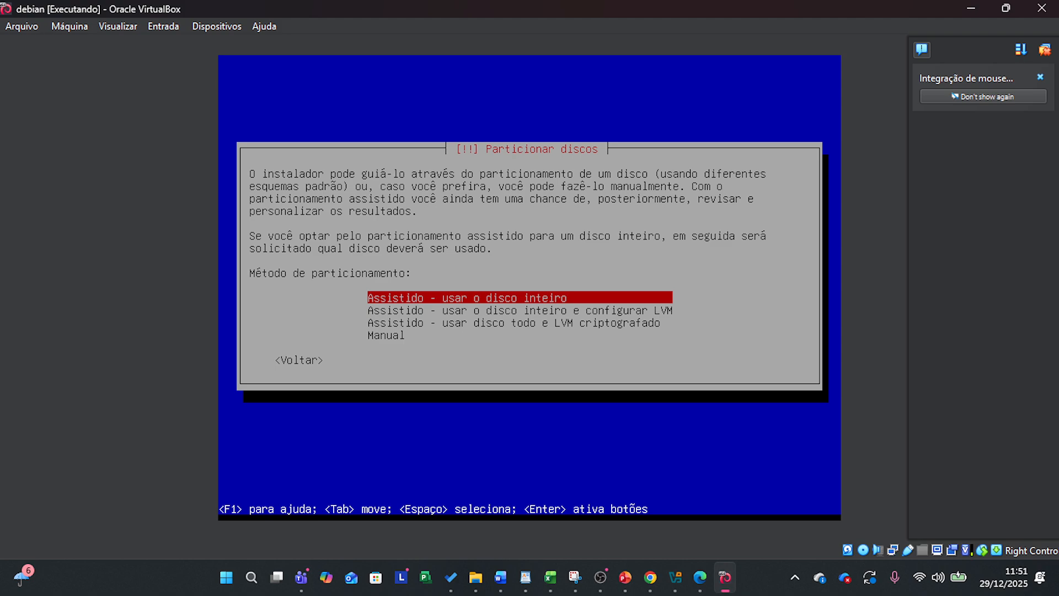
Guided-partition the whole 53.7 GB sda disk with all files in one partition, then select Sim.
key(Return)
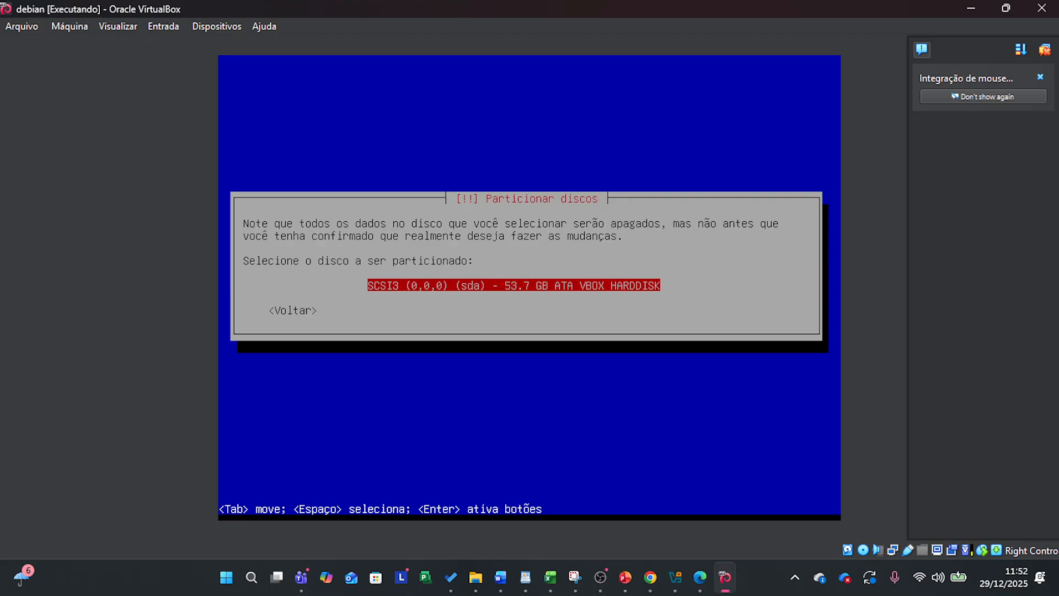
key(Return)
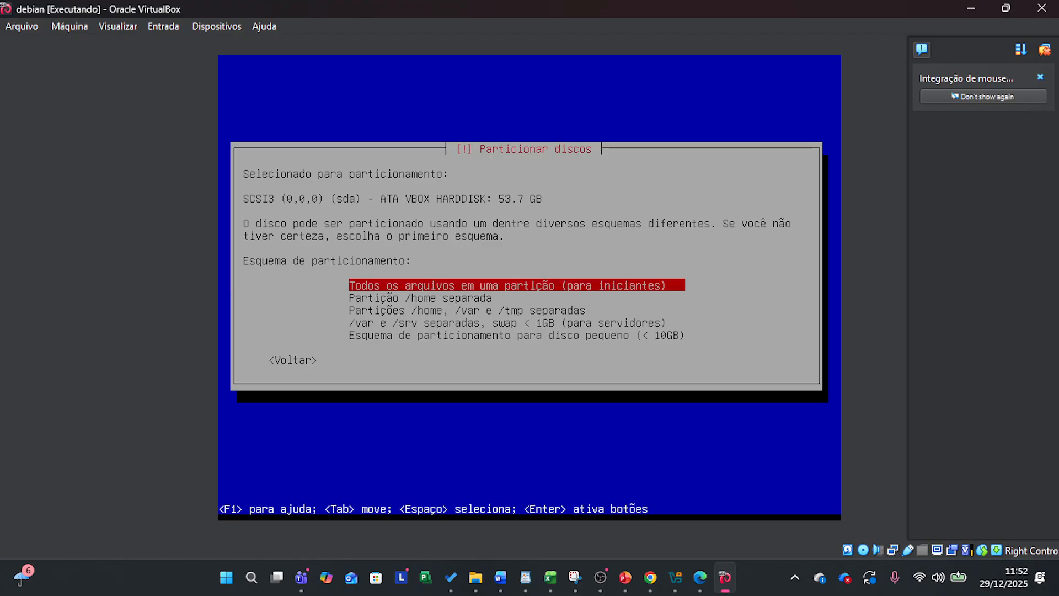
key(Return)
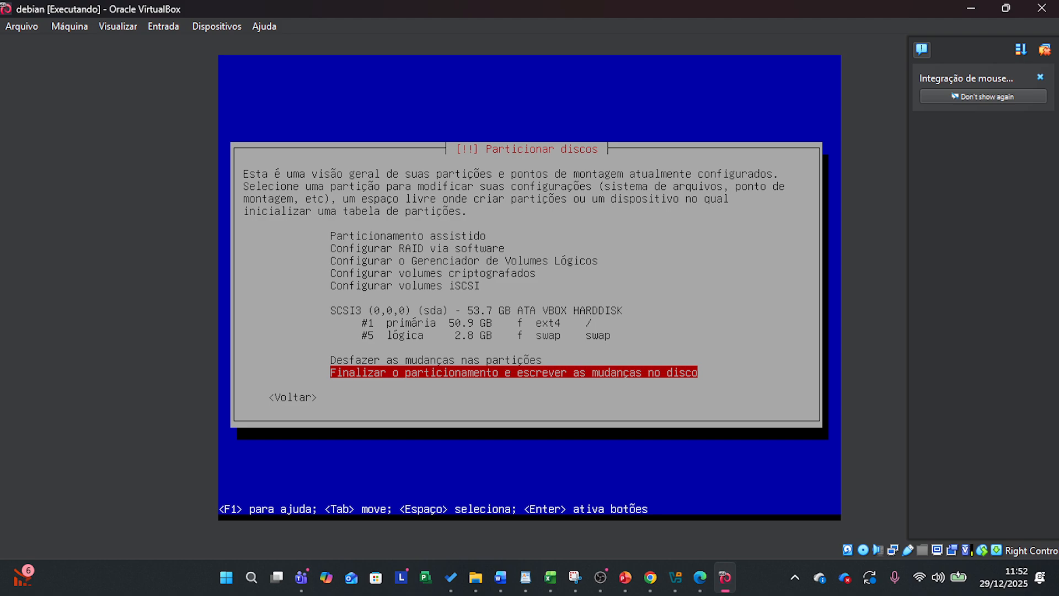
key(Return)
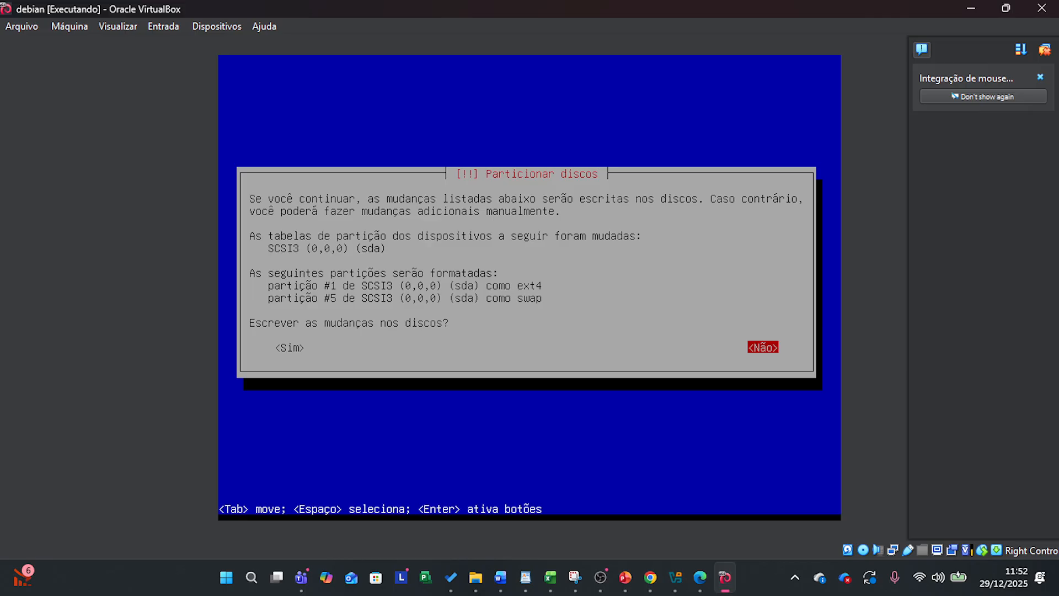
key(Tab)
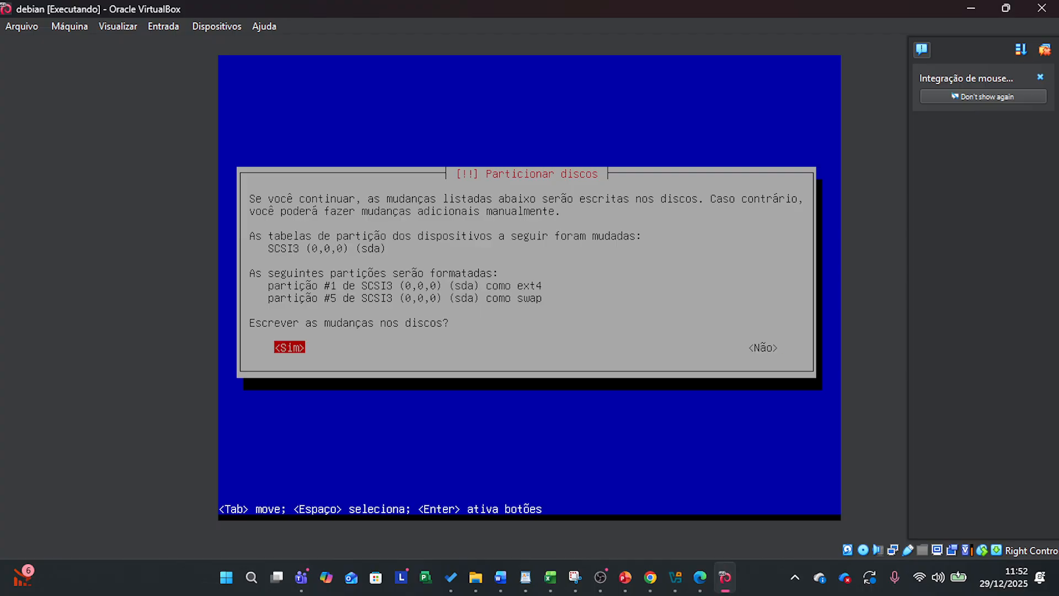
Write the 50.9 GB ext4 root and 2.8 GB swap partitions to disk.
key(Return)
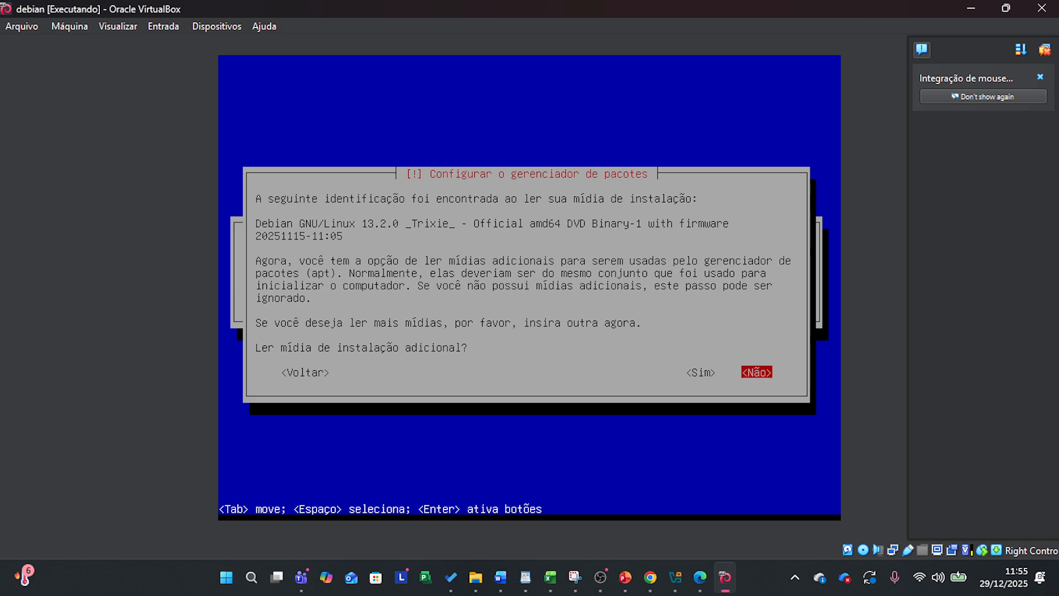
Decline extra media, choose the Brasil deb.debian.org network mirror, and leave the HTTP proxy empty.
key(Return)
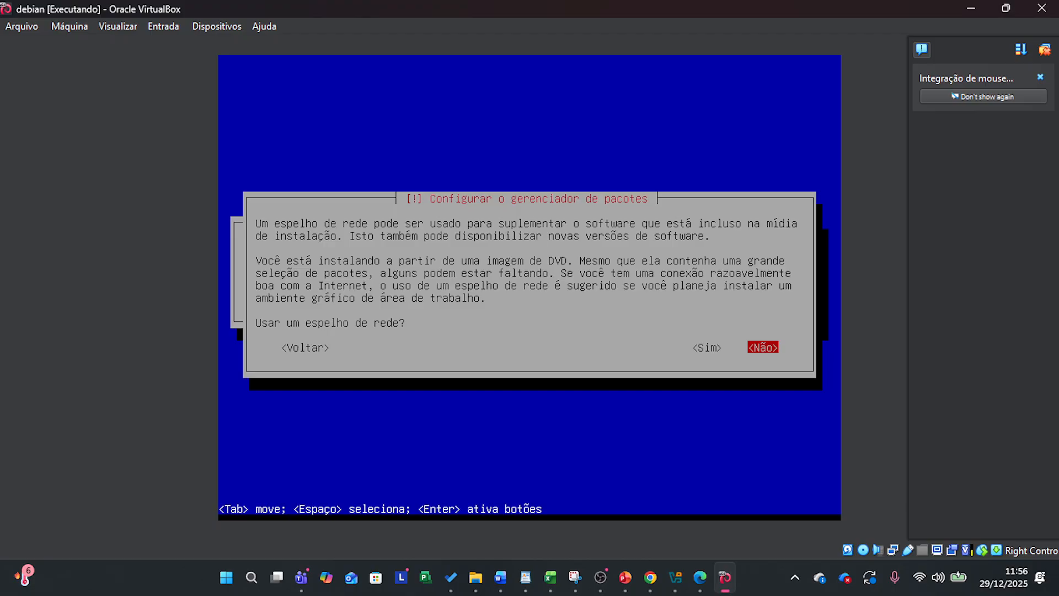
key(Left)
key(Return)
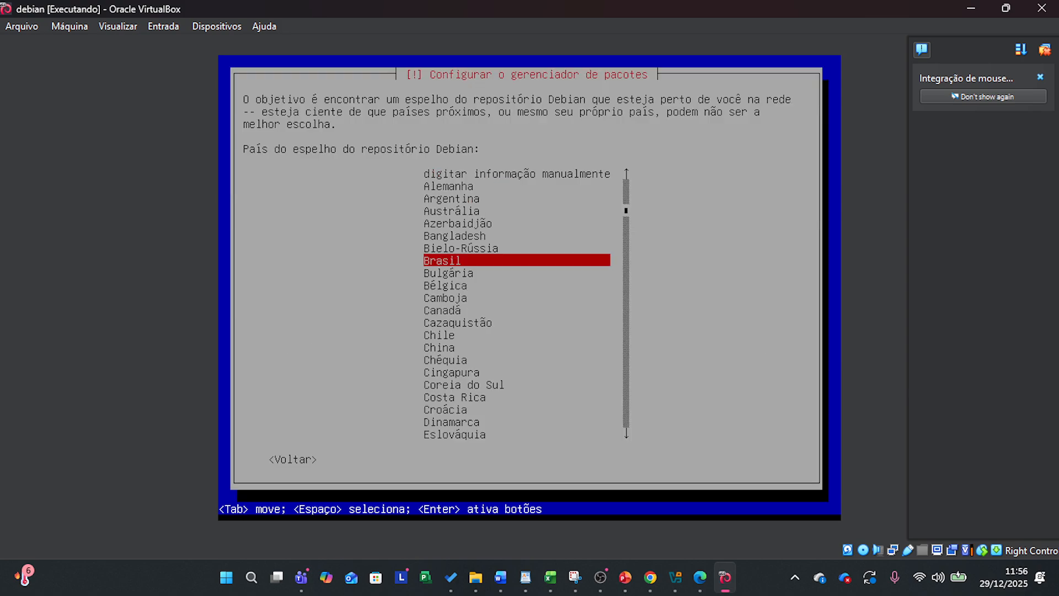
key(Return)
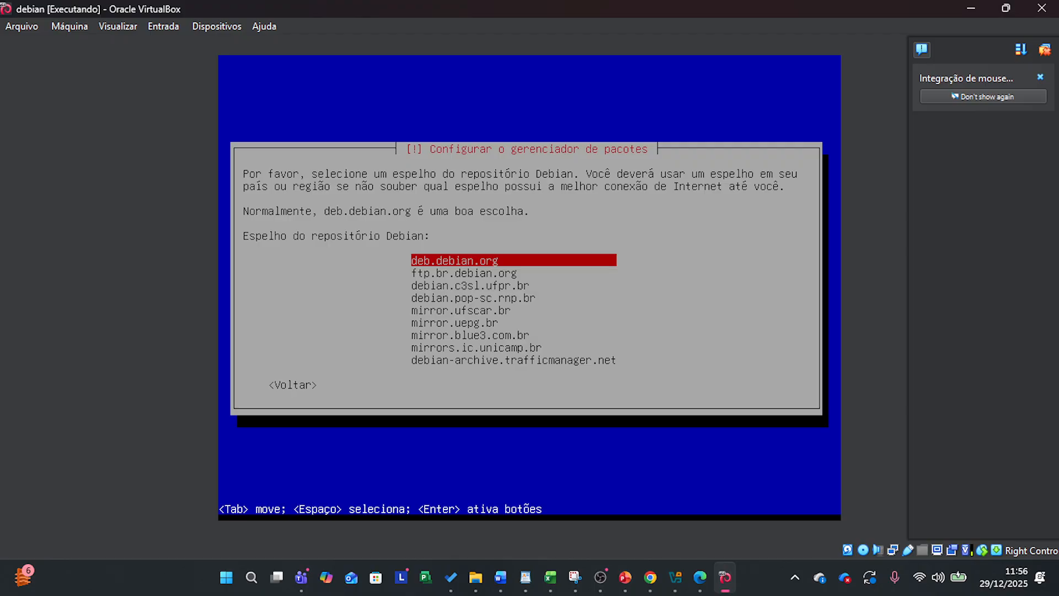
key(Return)
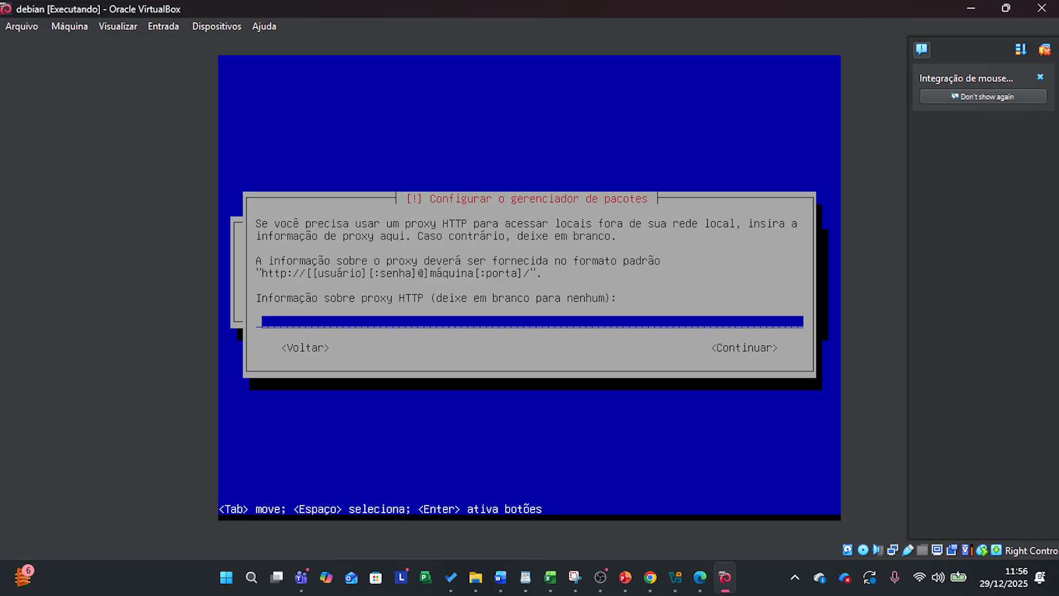
key(Return)
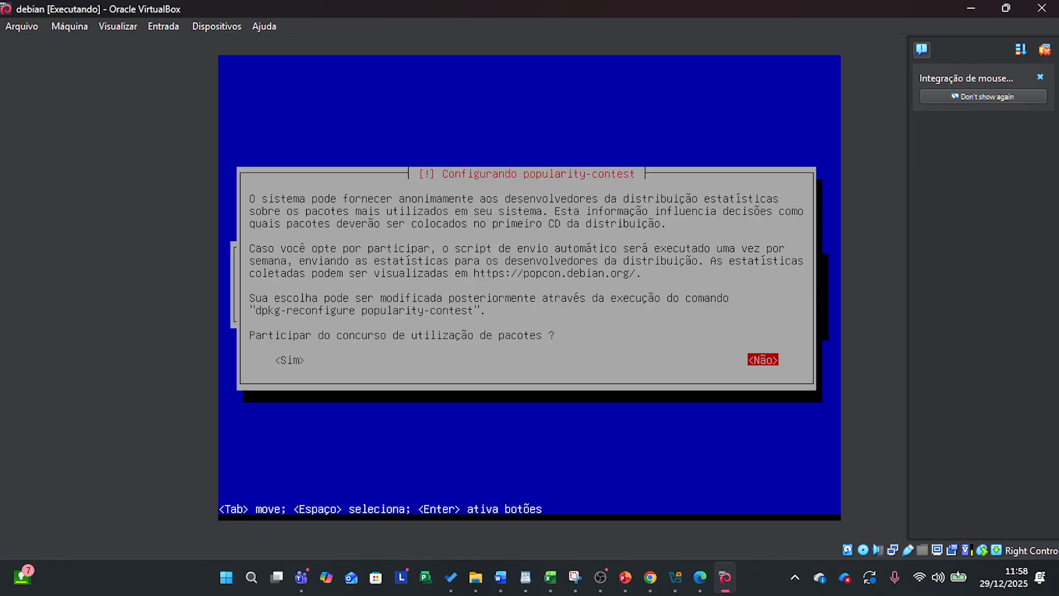
Answer Não to the popularity-contest package usage survey.
key(Return)
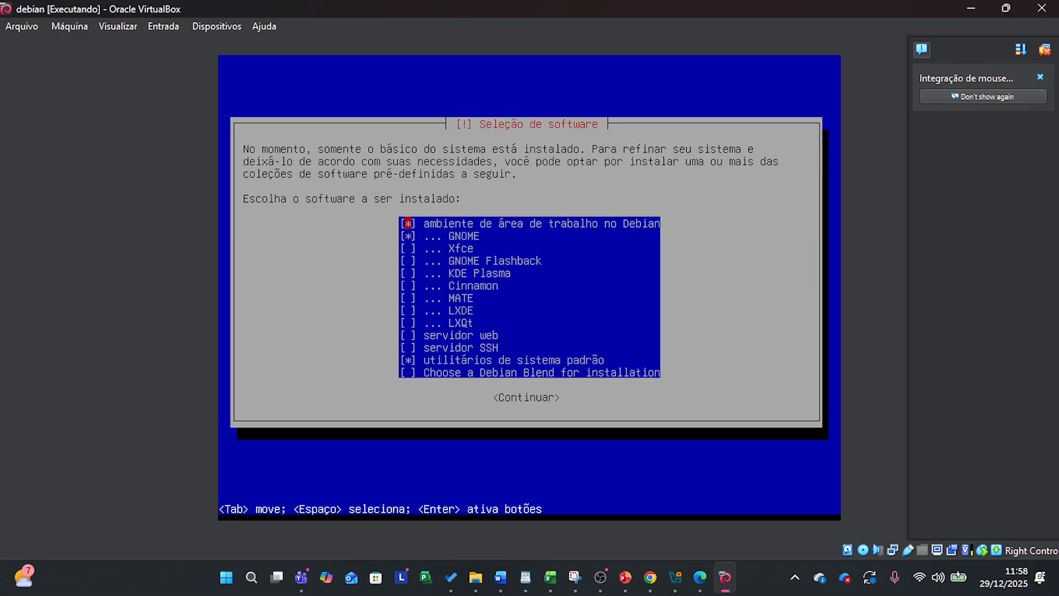
key(Down)
key(Down)
key(Down)
key(Down)
key(Down)
key(Down)
key(Down)
key(Down)
key(Up)
key(Up)
key(Up)
key(Up)
key(Up)
key(Up)
key(Up)
key(Up)
key(Down)
key(space)
key(Tab)
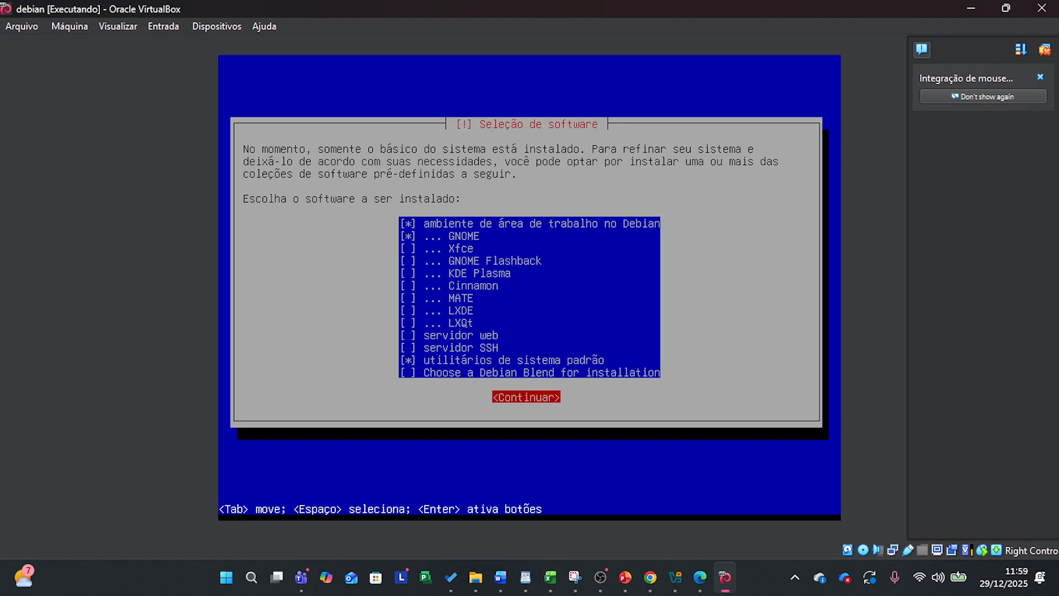
key(Tab)
key(Up)
key(Down)
key(Down)
key(Down)
key(Down)
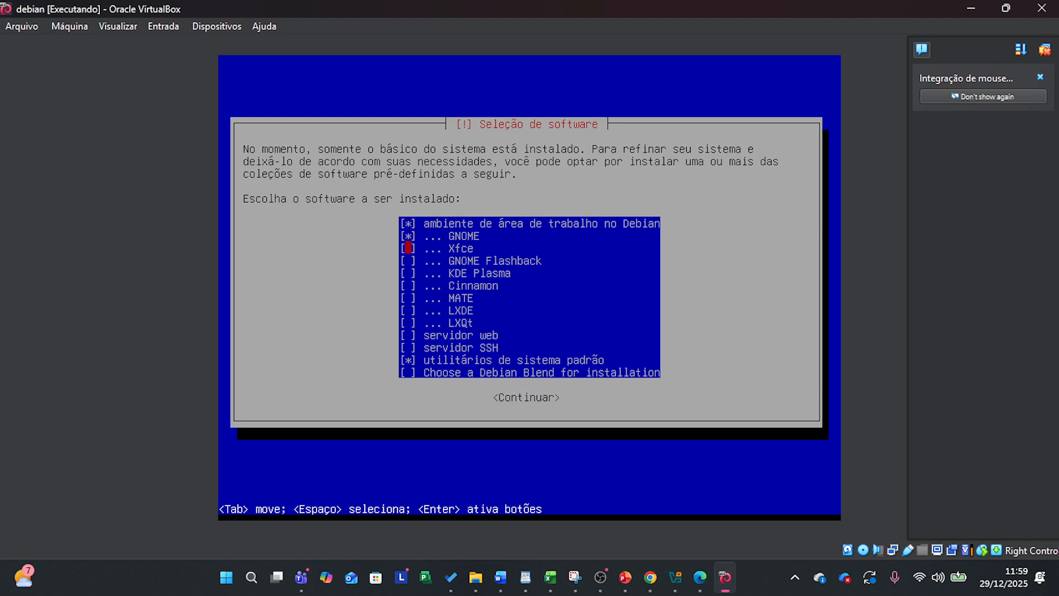
key(Down)
key(Up)
key(Up)
key(Up)
key(Tab)
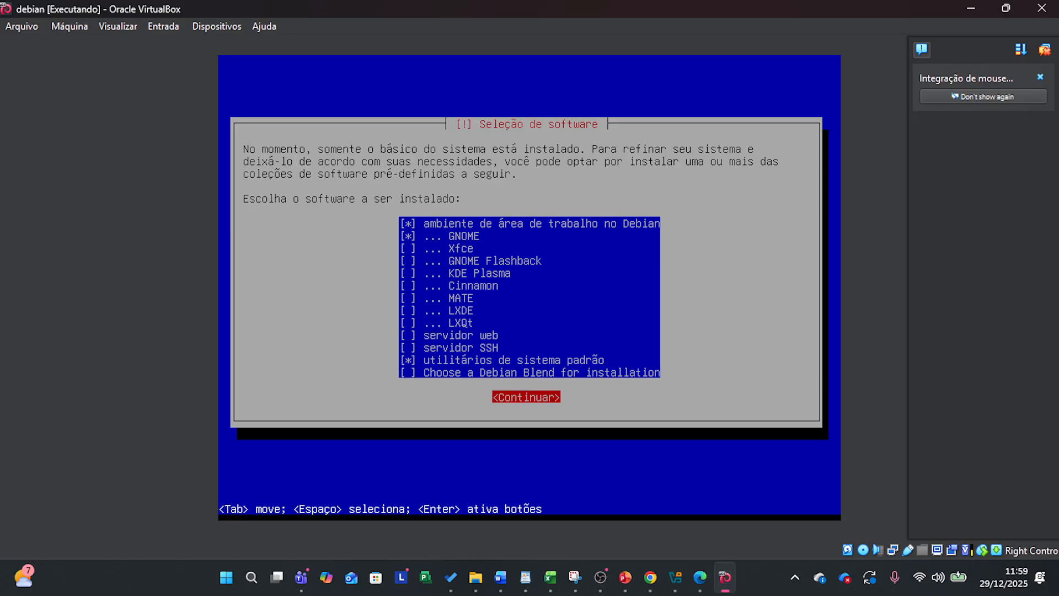
Start installing the selected software, then dismiss the Chrome notification and refocus the VM window.
key(Return)
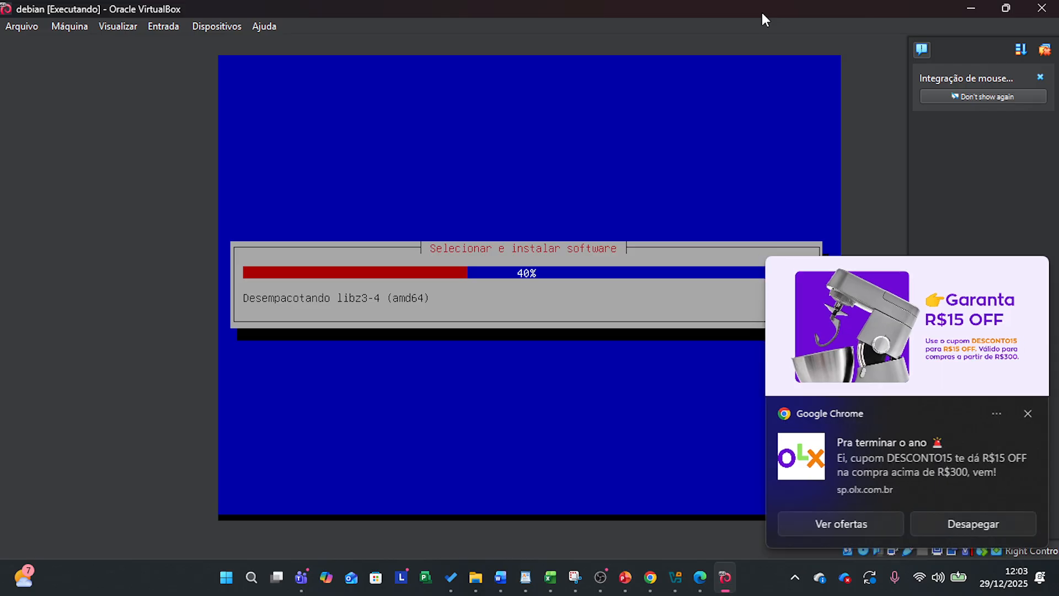
click(1028, 414)
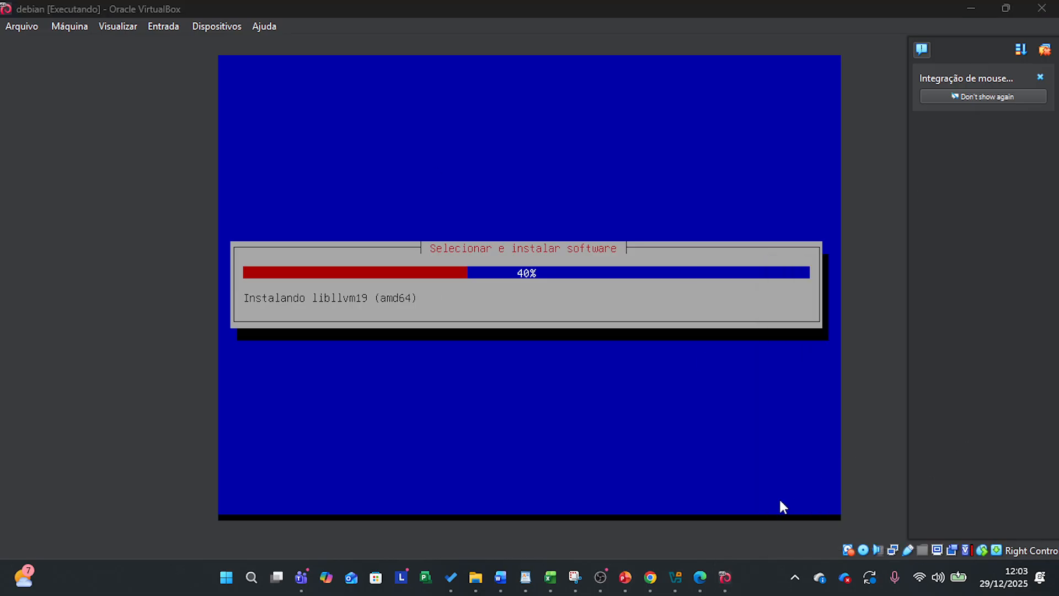
click(986, 422)
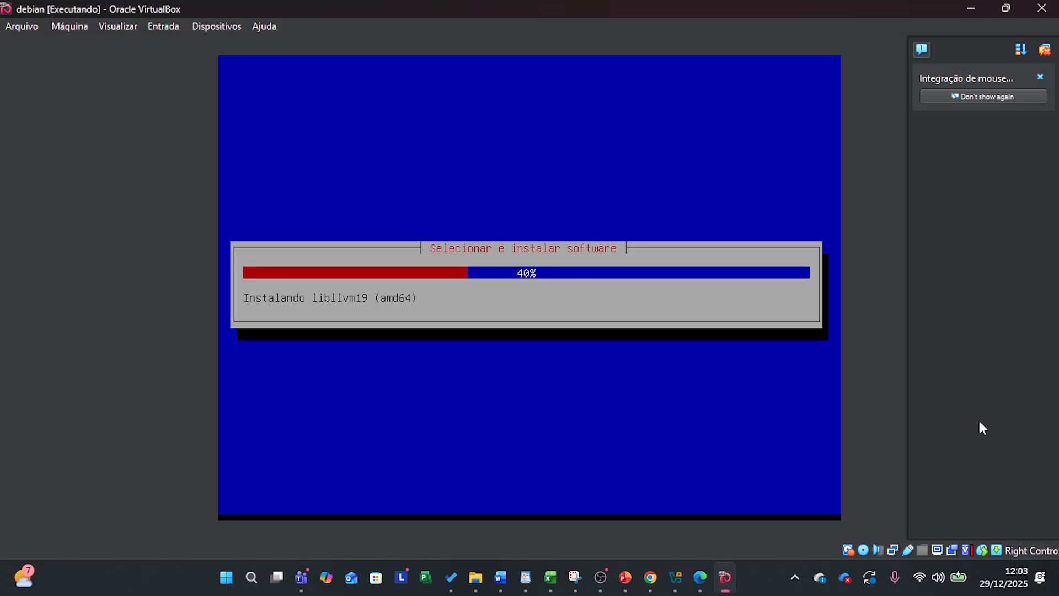
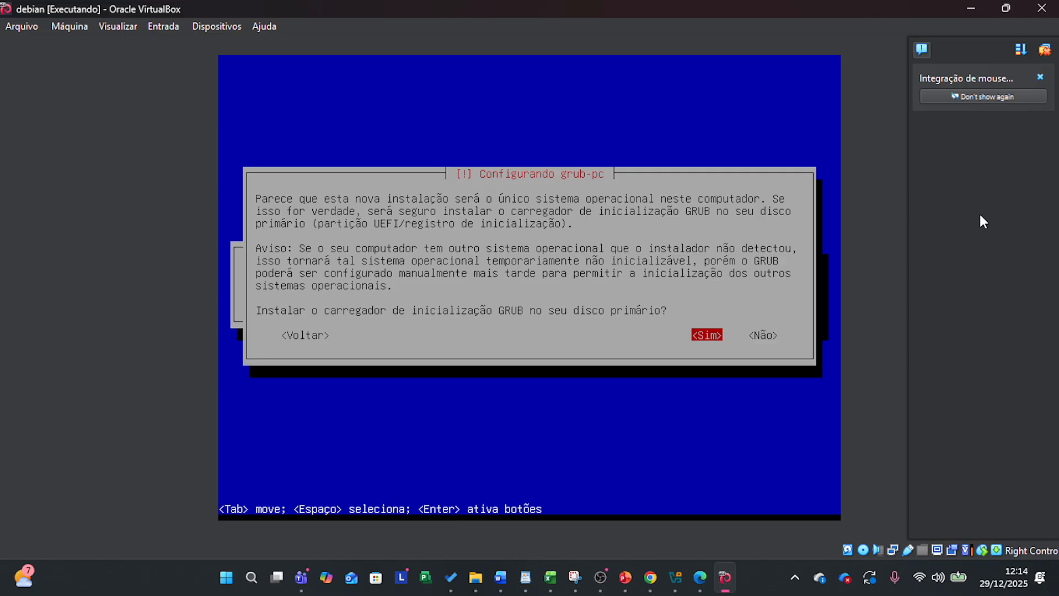
Install the GRUB boot loader on /dev/sda and wait for the installation to complete.
key(Return)
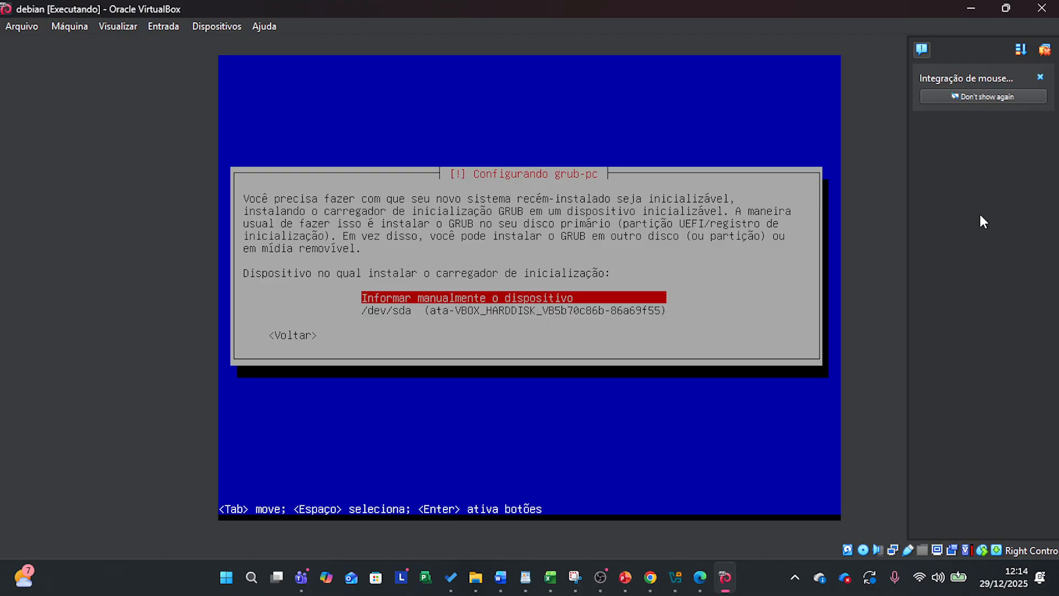
key(Down)
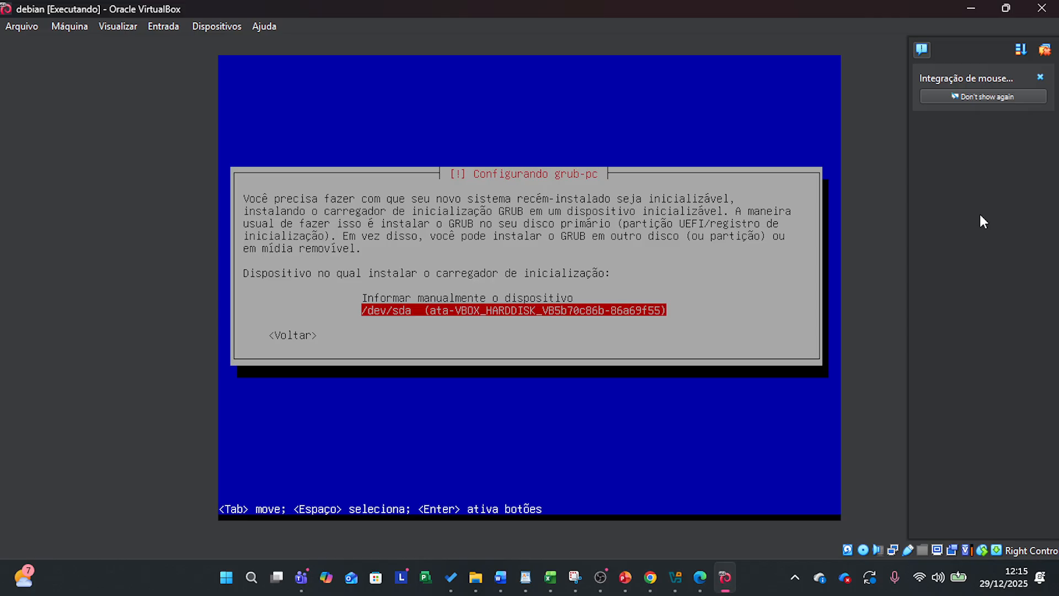
key(Return)
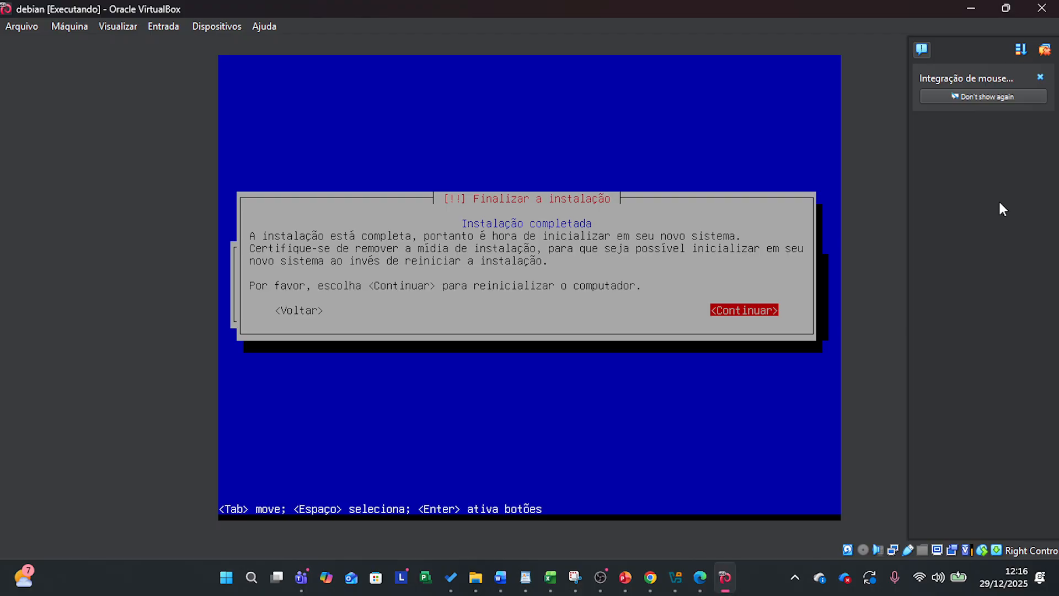
Restart the machine and boot the default Debian GNU/Linux entry from the GRUB menu.
key(Return)
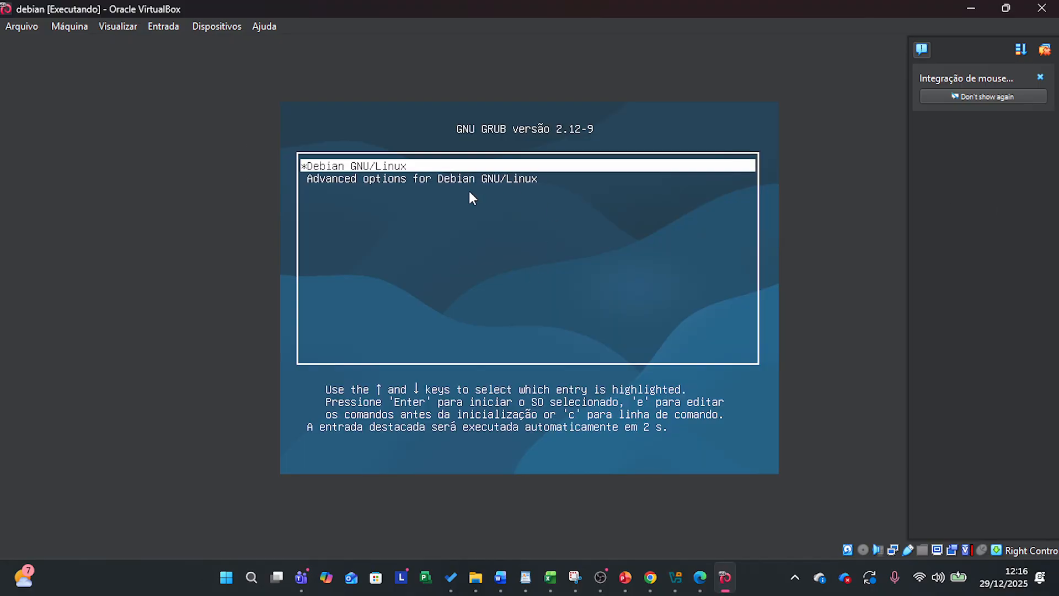
key(Return)
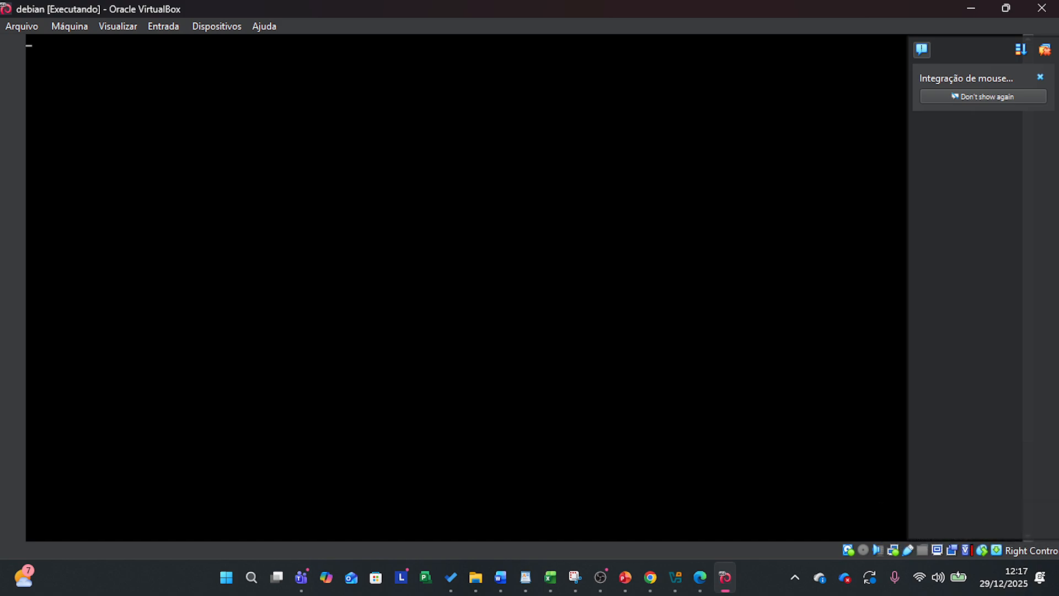
Dismiss the mouse integration notice and log in as the installed user, re-entering the password after the first attempt.
click(1040, 77)
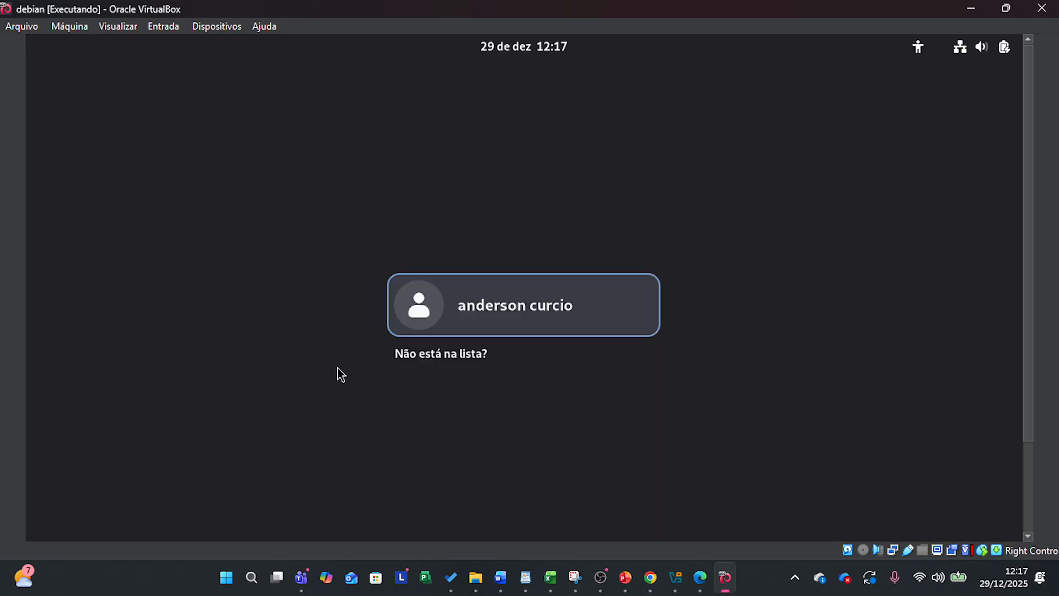
click(492, 300)
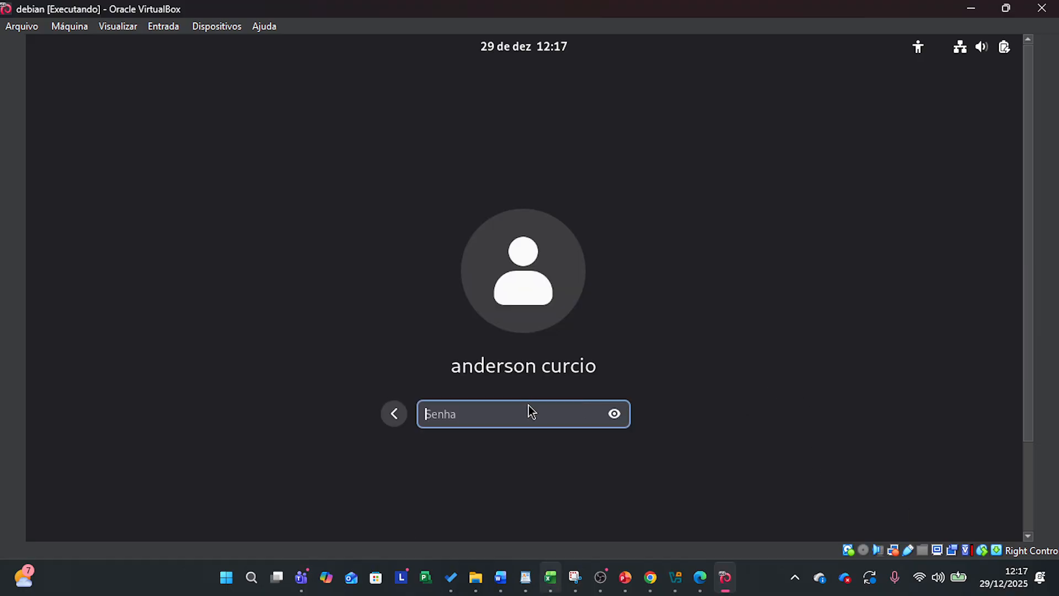
text(••••••••)
key(Return)
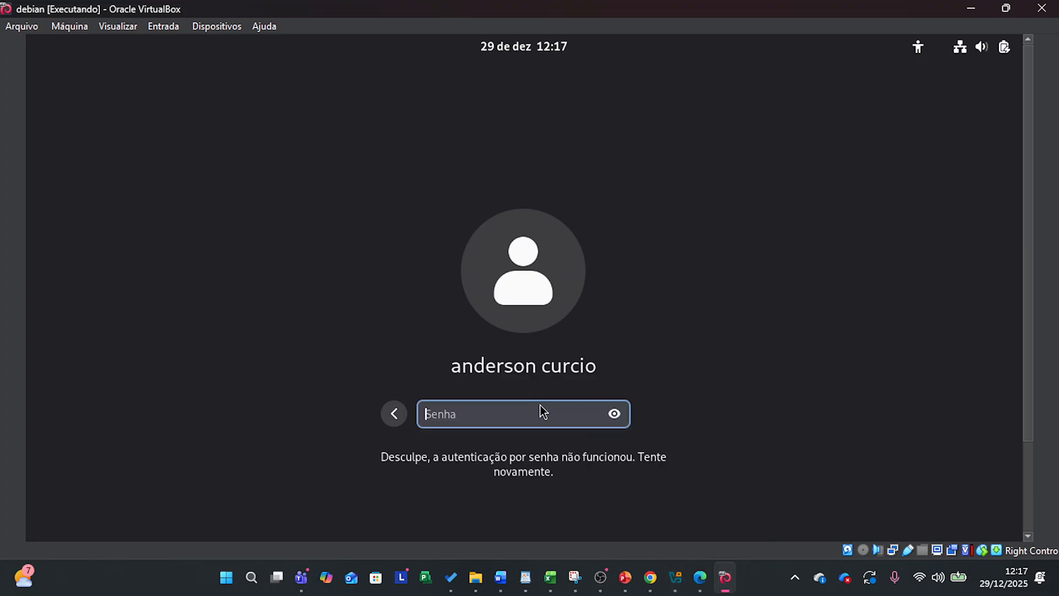
text(••••••••)
key(Return)
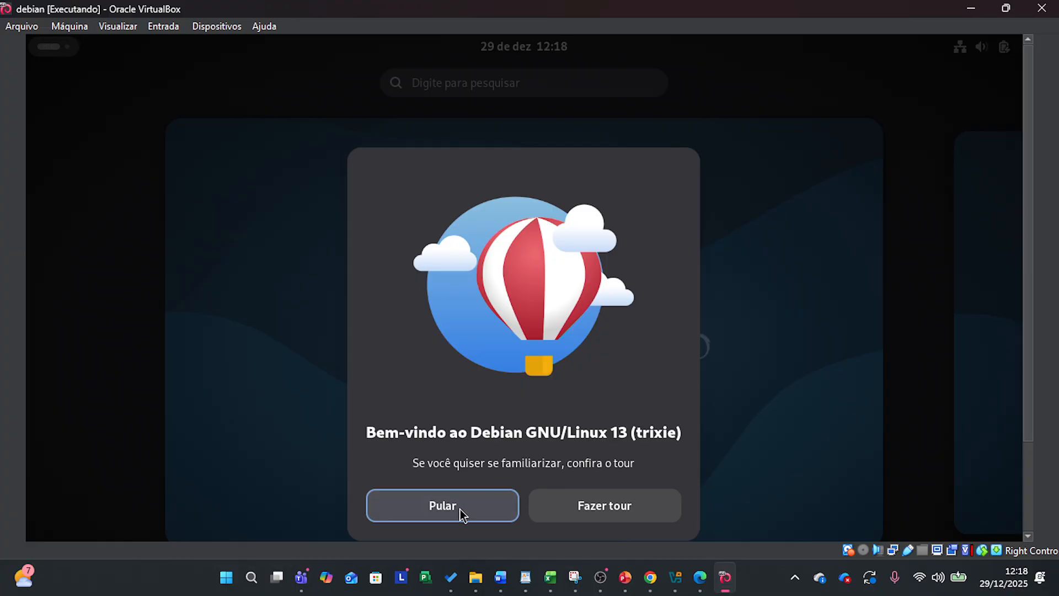
Skip the Debian welcome tour and bring up the Activities overview.
click(441, 506)
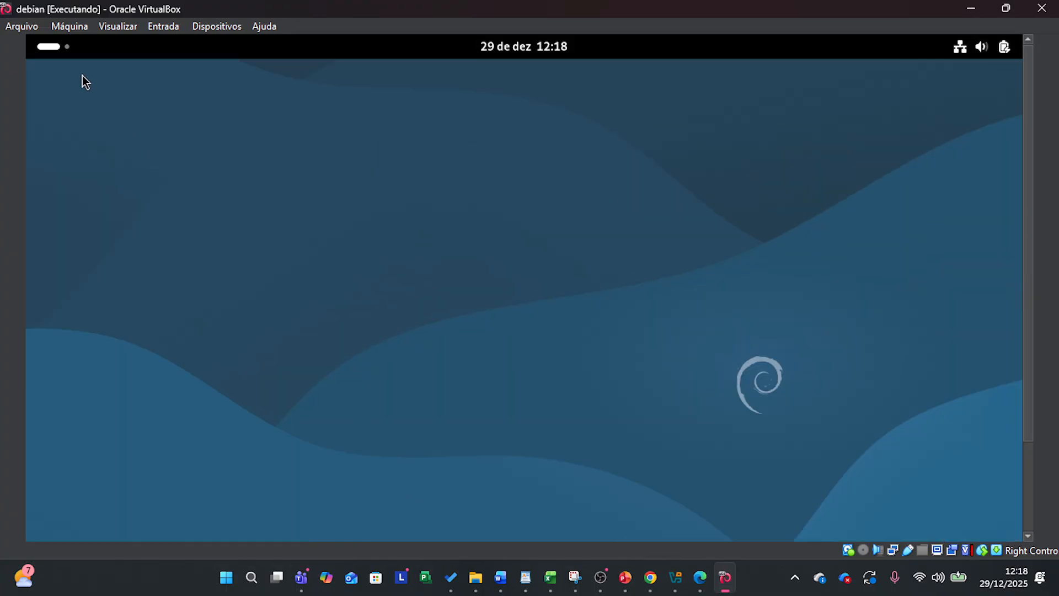
click(57, 50)
click(57, 51)
click(56, 51)
click(56, 51)
Scroll the VM view down to the dash and launch Firefox.
drag(1025, 310, 1019, 414)
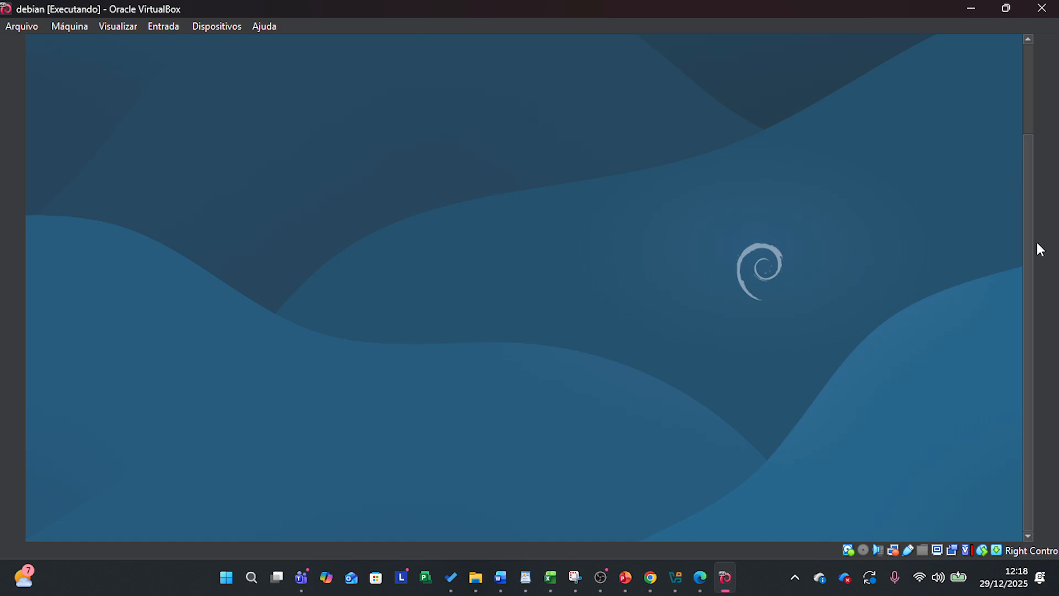
drag(1030, 256, 1040, 67)
click(42, 52)
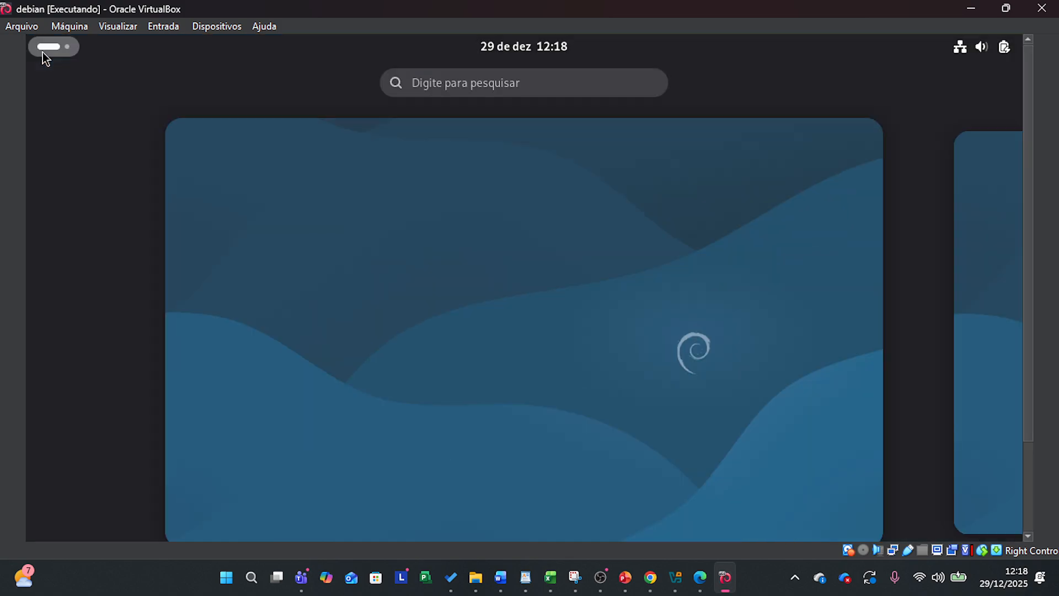
drag(1027, 195, 1048, 429)
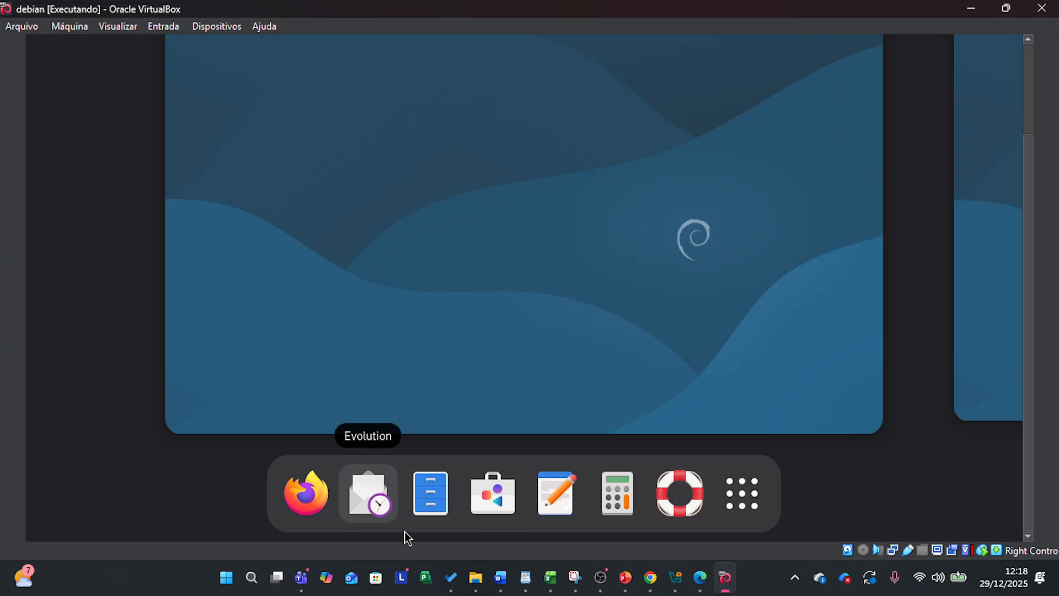
click(307, 493)
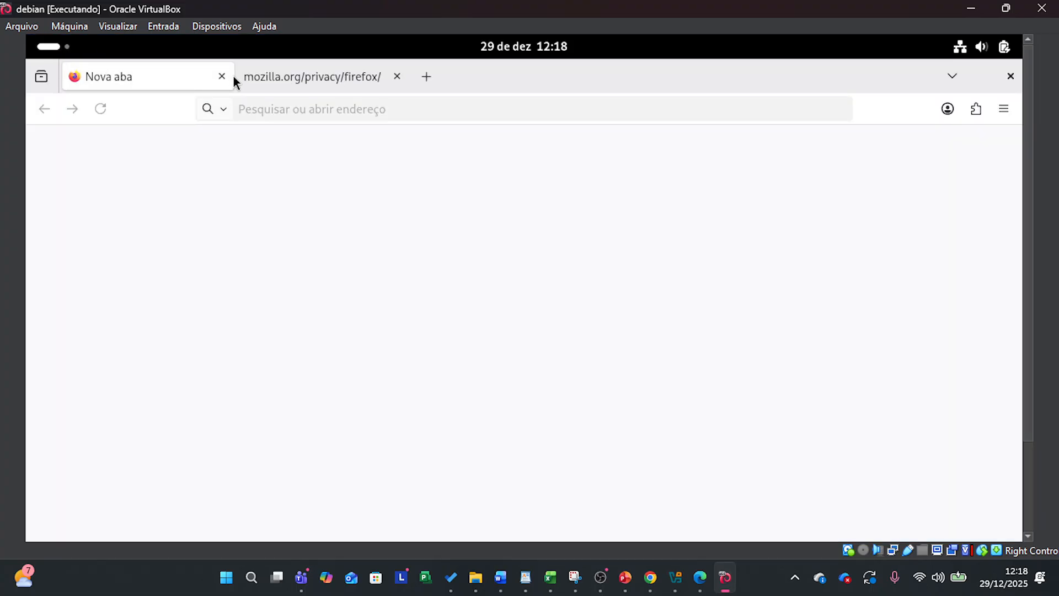
Search Google for 'debian' from Firefox's address bar, then show all applications in Activities.
click(274, 108)
text(debian)
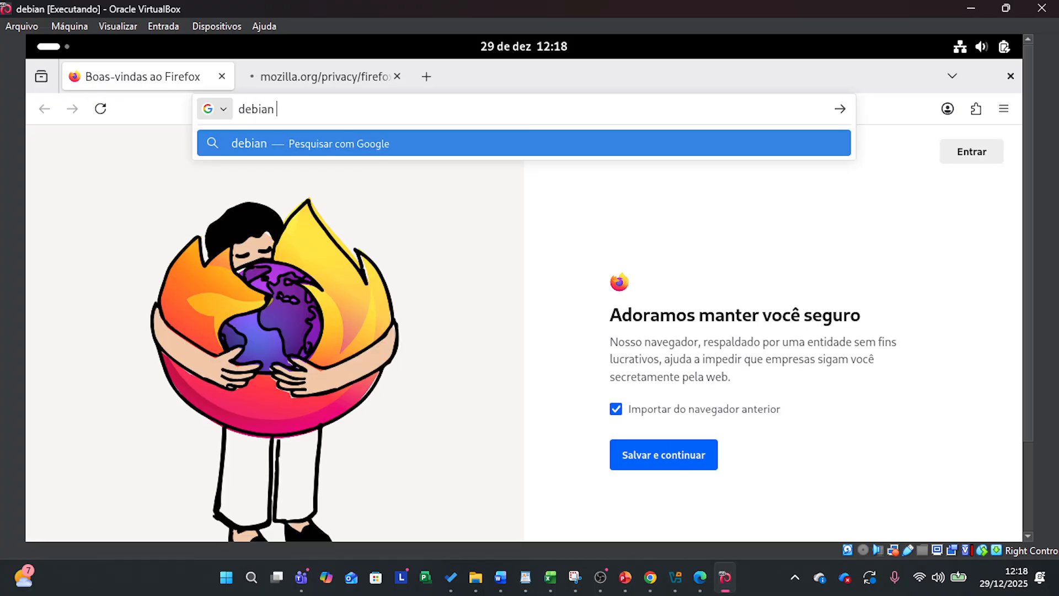
key(Return)
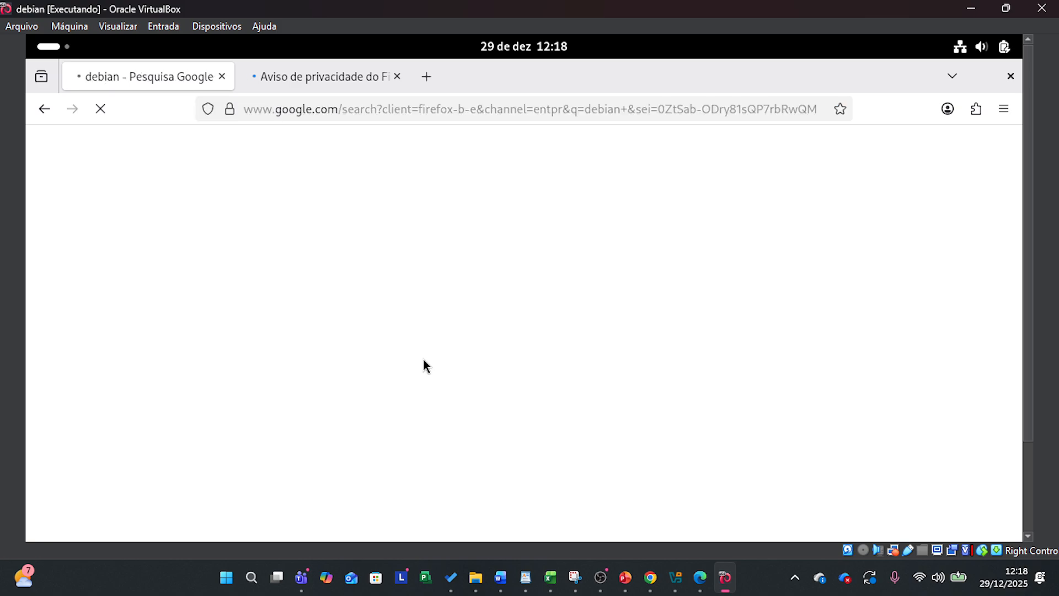
click(52, 48)
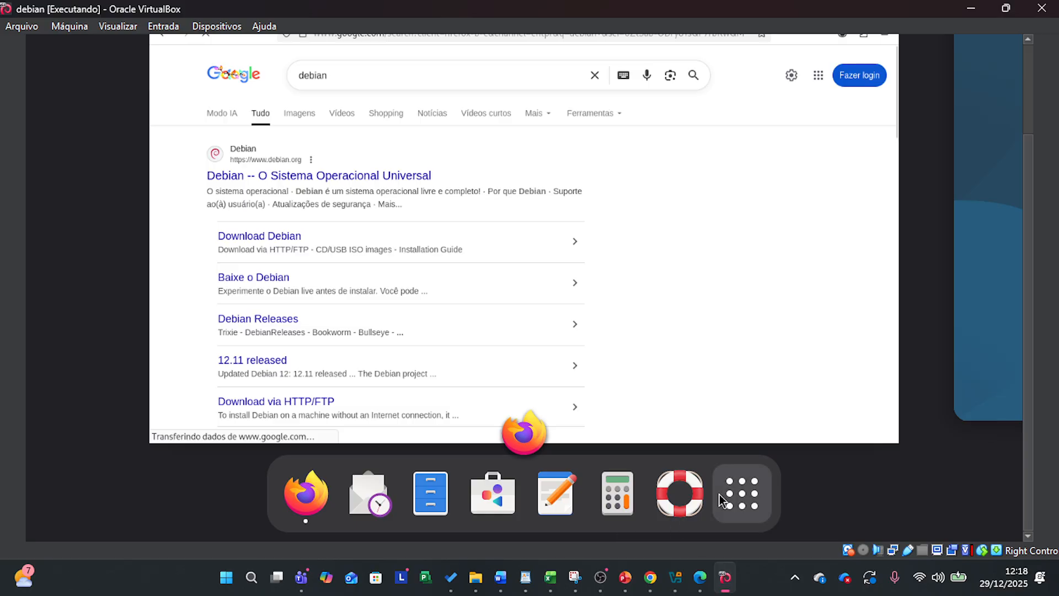
click(741, 493)
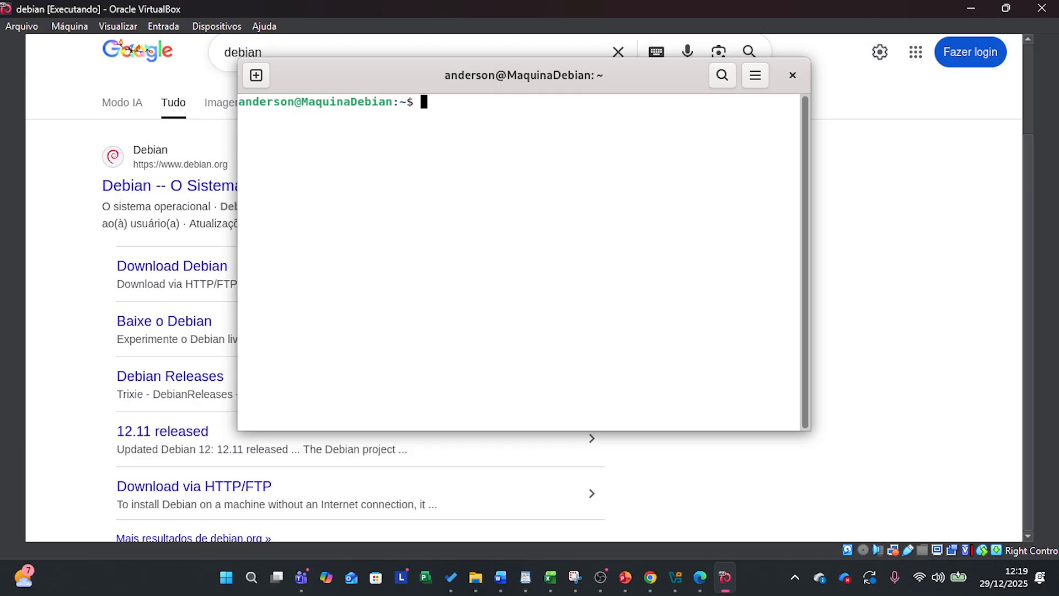
Open a second terminal tab and run ls to list the home folders.
click(257, 79)
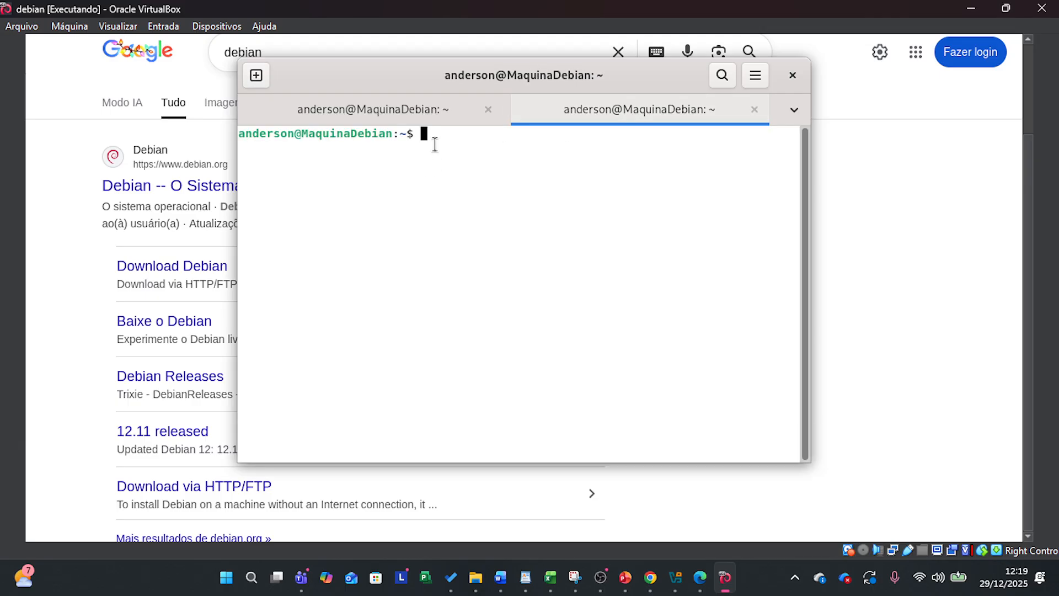
key(Return)
key(Return)
key(Return)
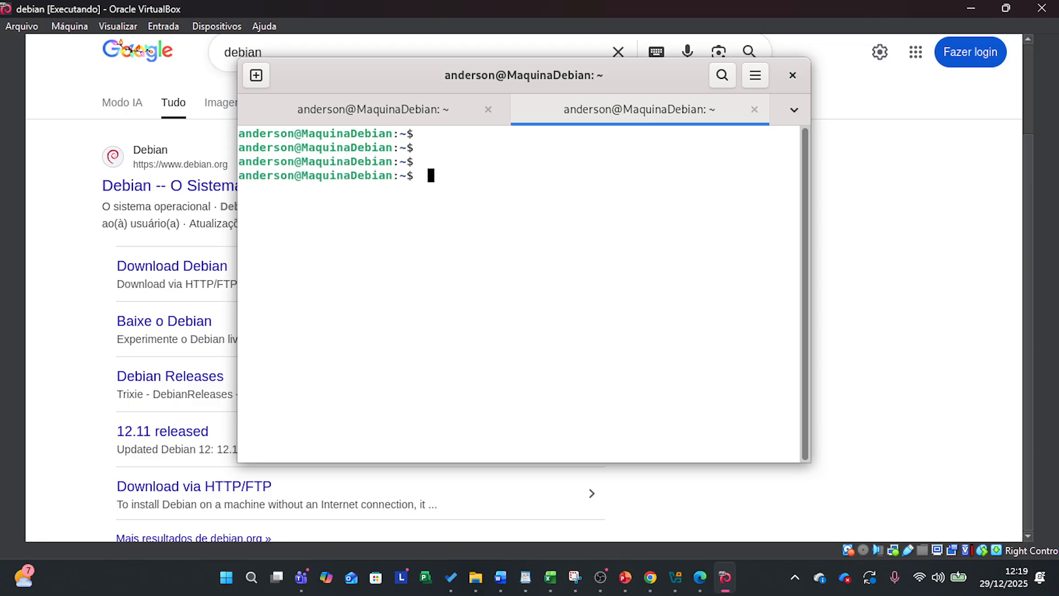
text(ls)
key(Return)
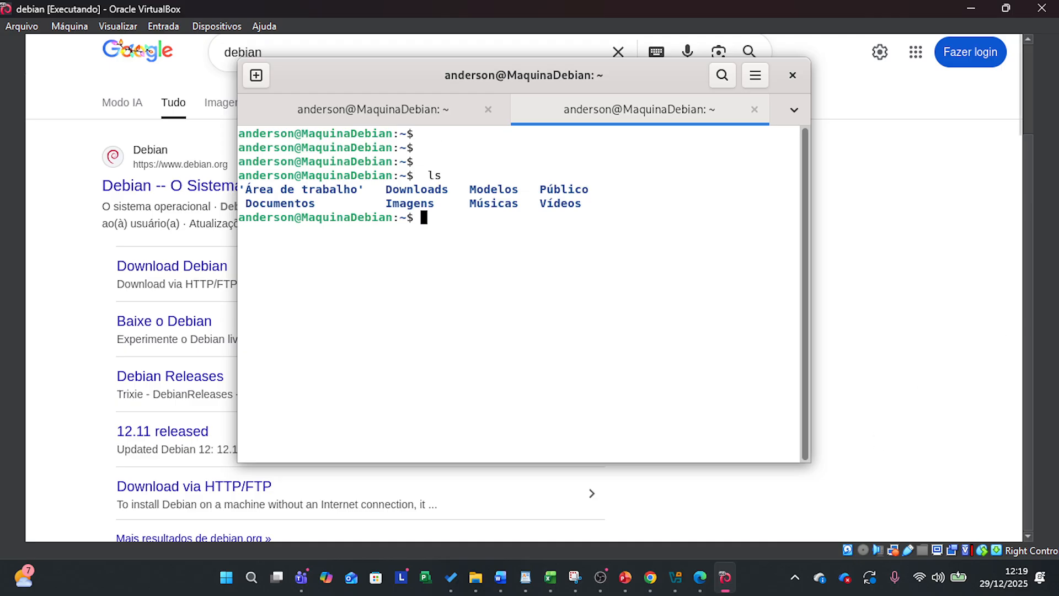
drag(1028, 265, 1028, 173)
scroll(1014, 183, down, 3)
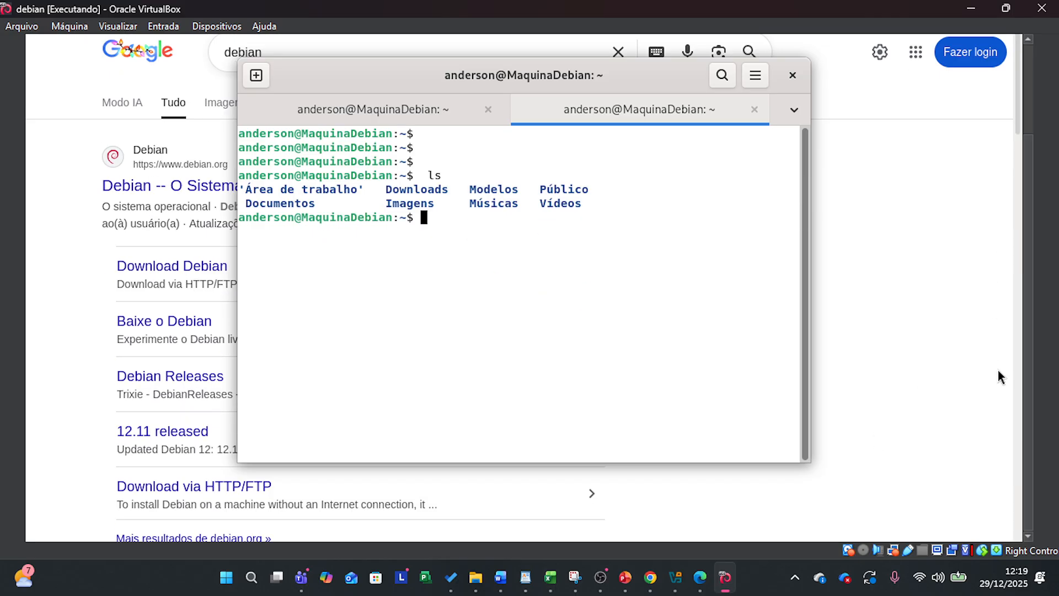